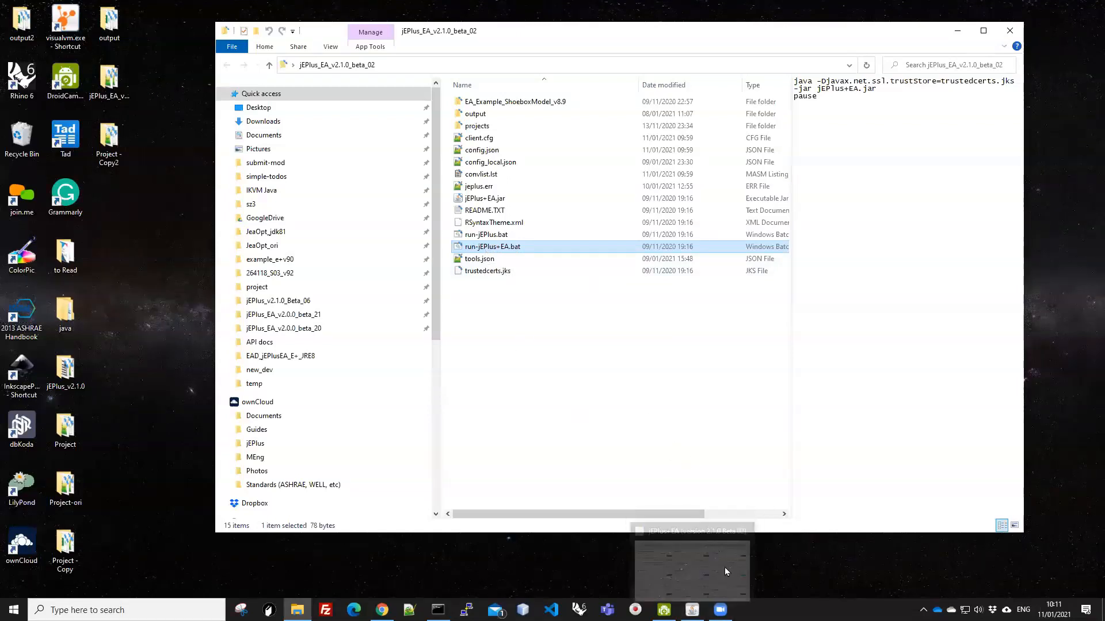
Step: Switch to the browser and look through the Moodle course page's session materials and software tutorials
mouse_move(694, 609)
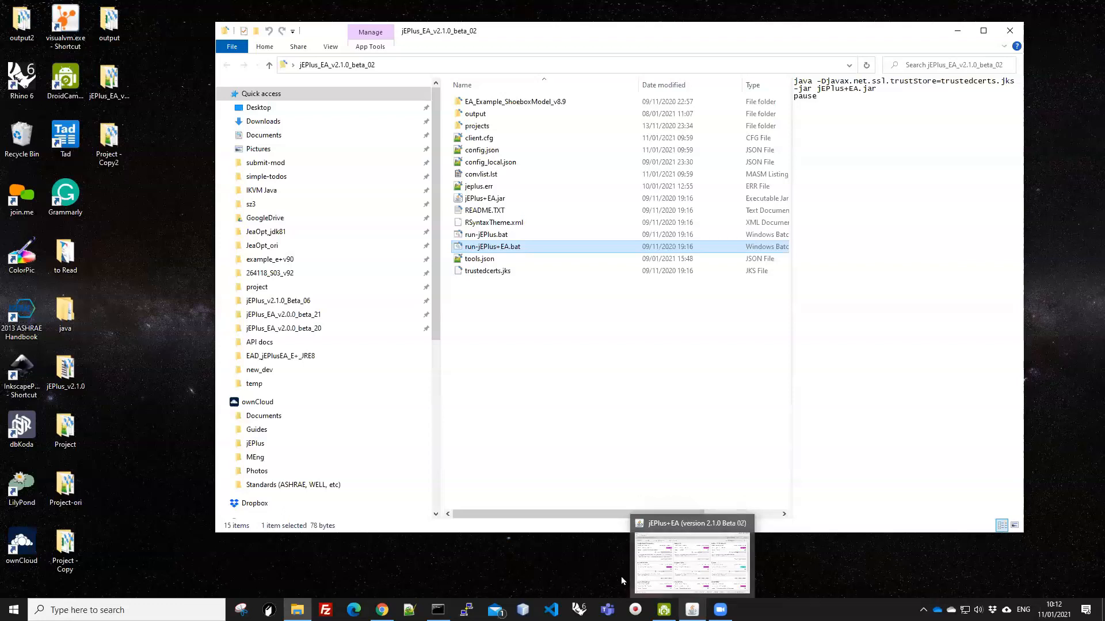
click(382, 610)
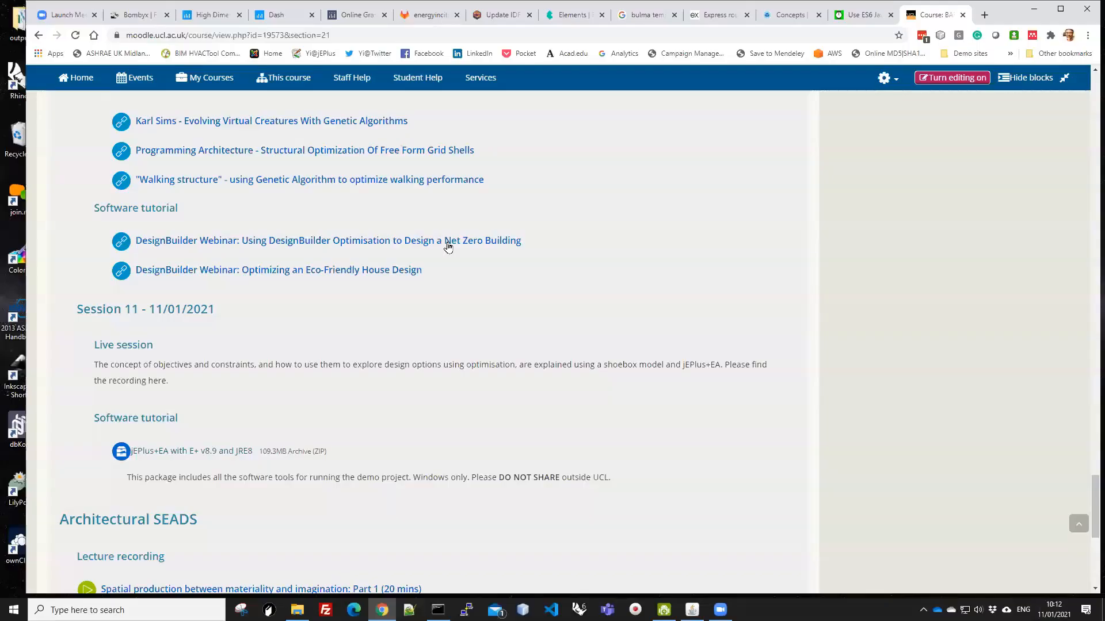
scroll(448, 246, down, 3)
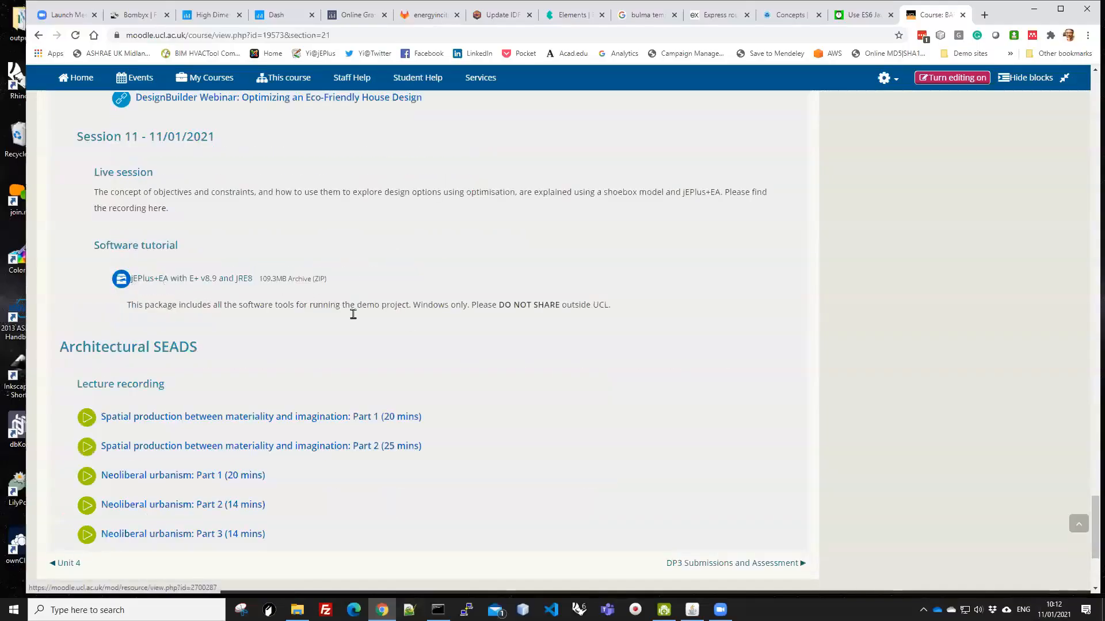
scroll(407, 352, up, 7)
scroll(405, 351, up, 10)
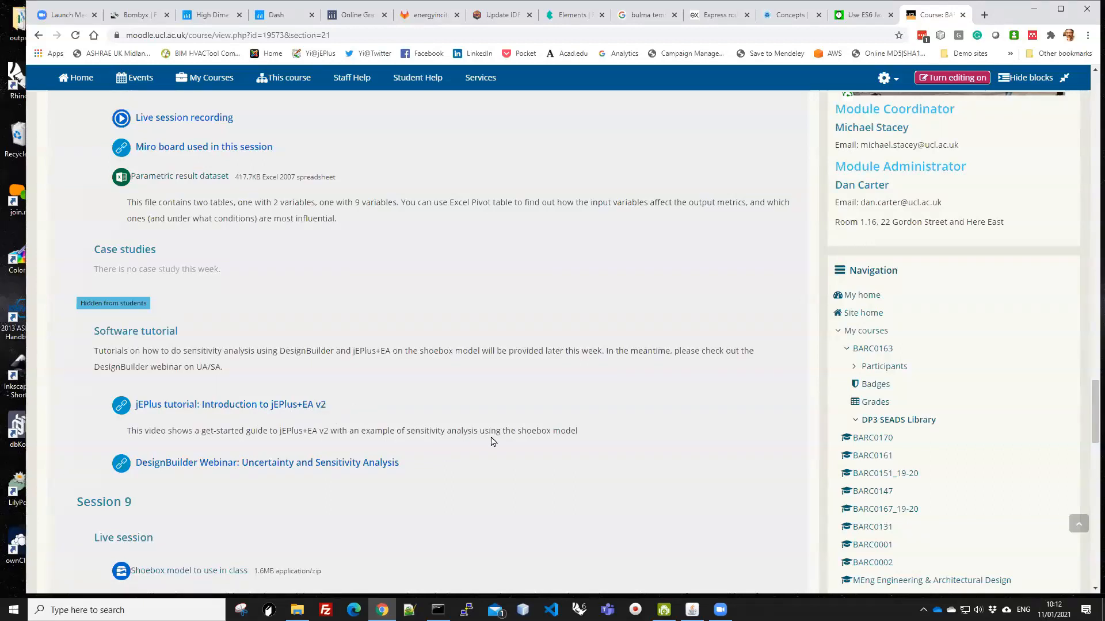
scroll(460, 442, down, 10)
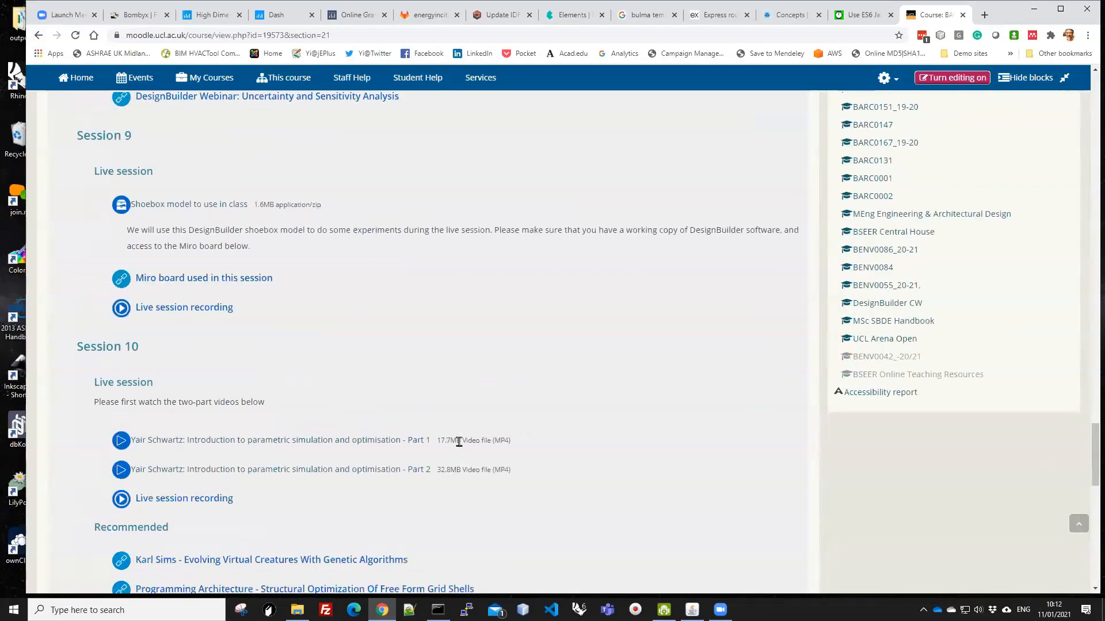
scroll(458, 442, down, 6)
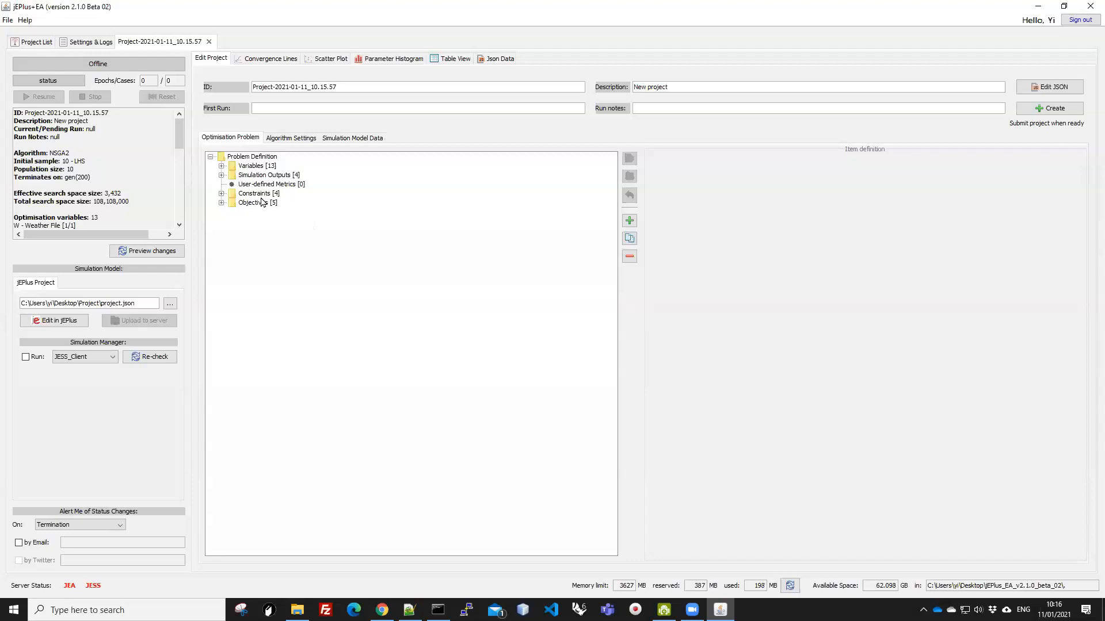
Step: Expand the Variables, Constraints and Objectives groups in the project's problem definition
click(222, 166)
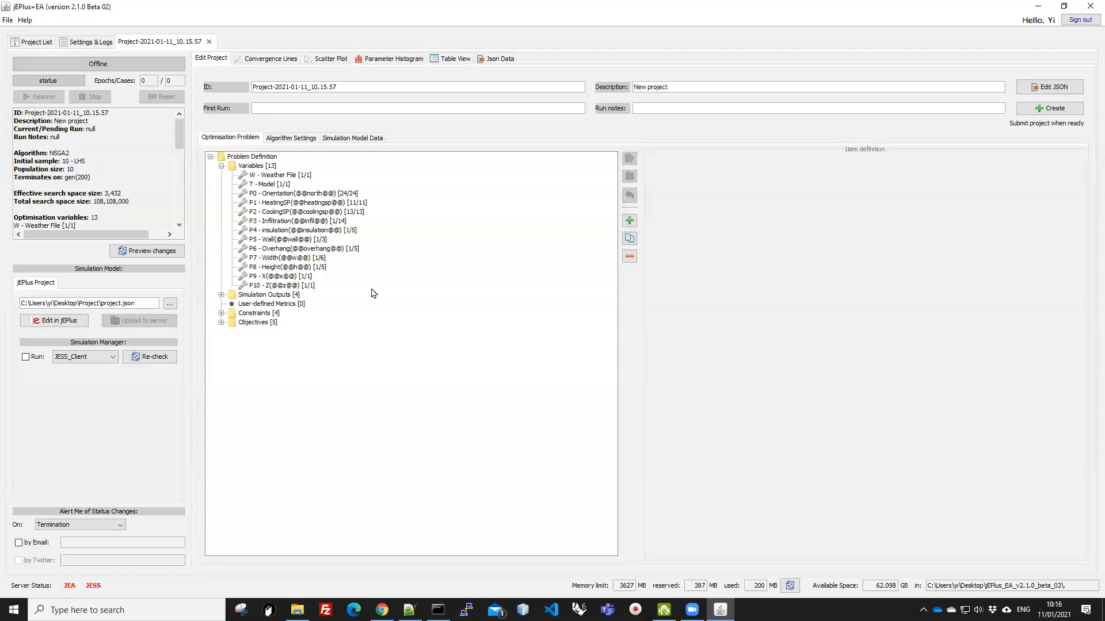
click(221, 313)
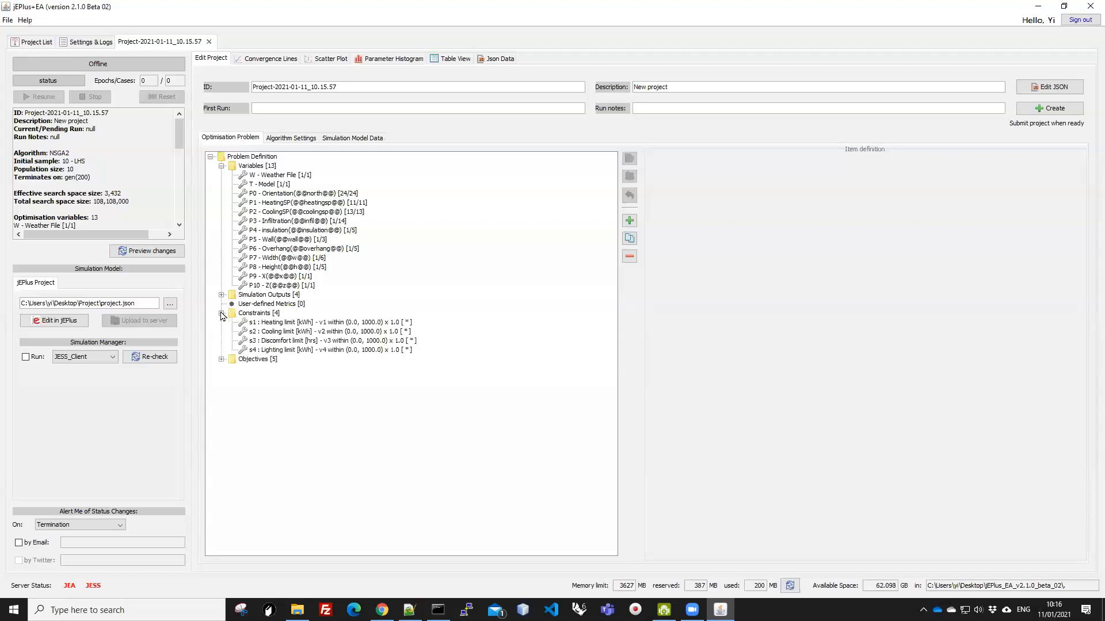
click(222, 360)
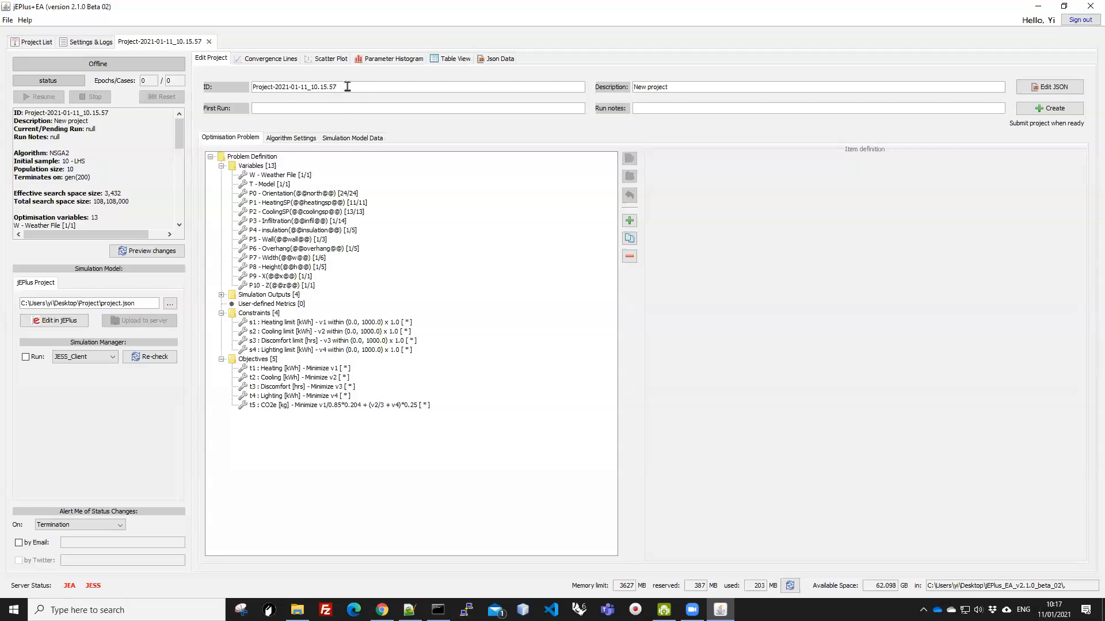
Step: Change the project ID to Demo 2
drag(347, 86, 230, 87)
text(Demo 1)
click(686, 85)
drag(687, 85, 609, 84)
click(274, 108)
Step: Review the search space definitions of the orientation, heating setpoint and cooling setpoint variables (P0 to P2)
click(281, 195)
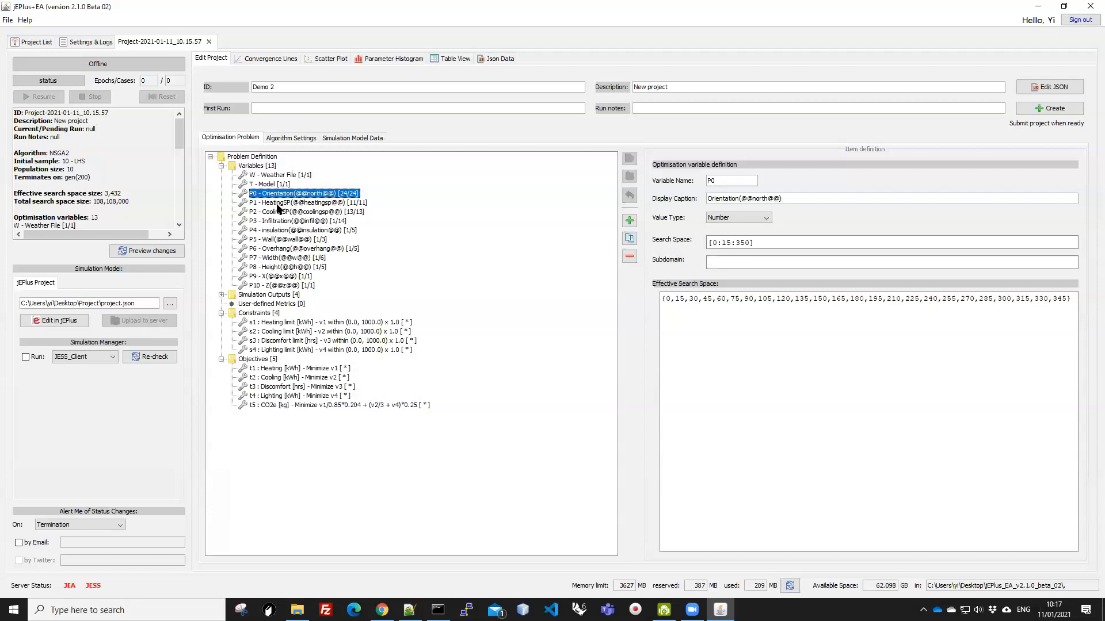
click(276, 210)
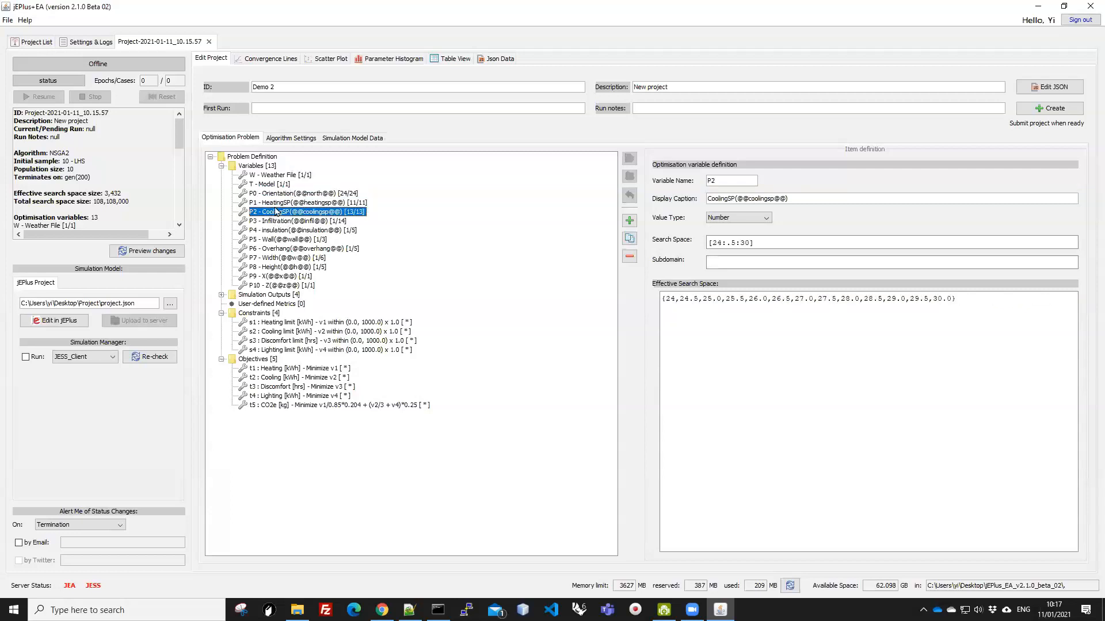
click(290, 205)
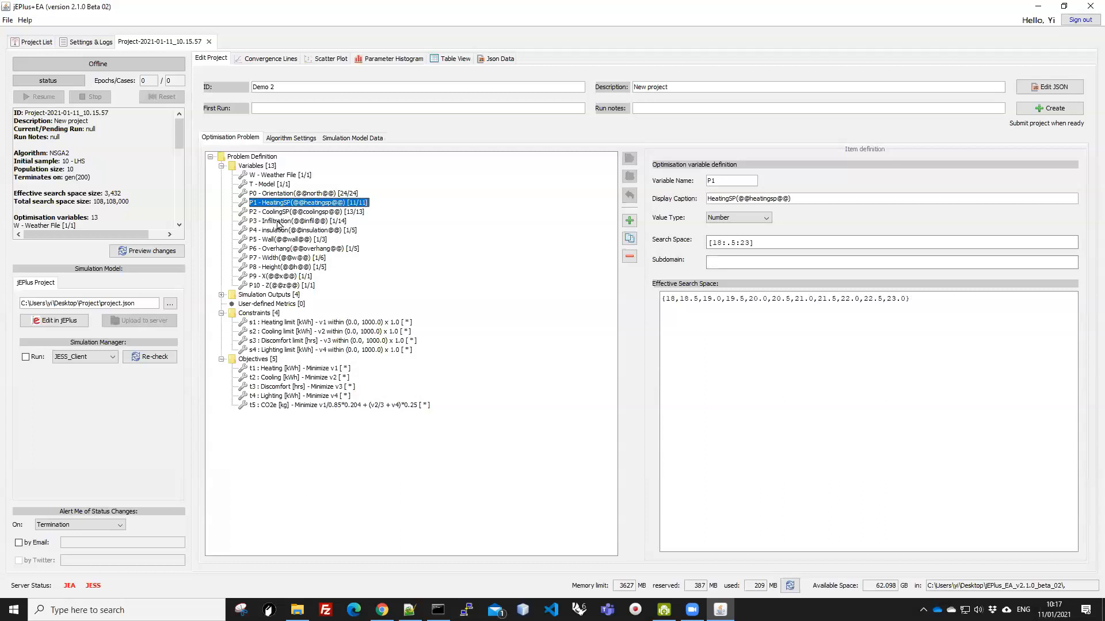
click(282, 213)
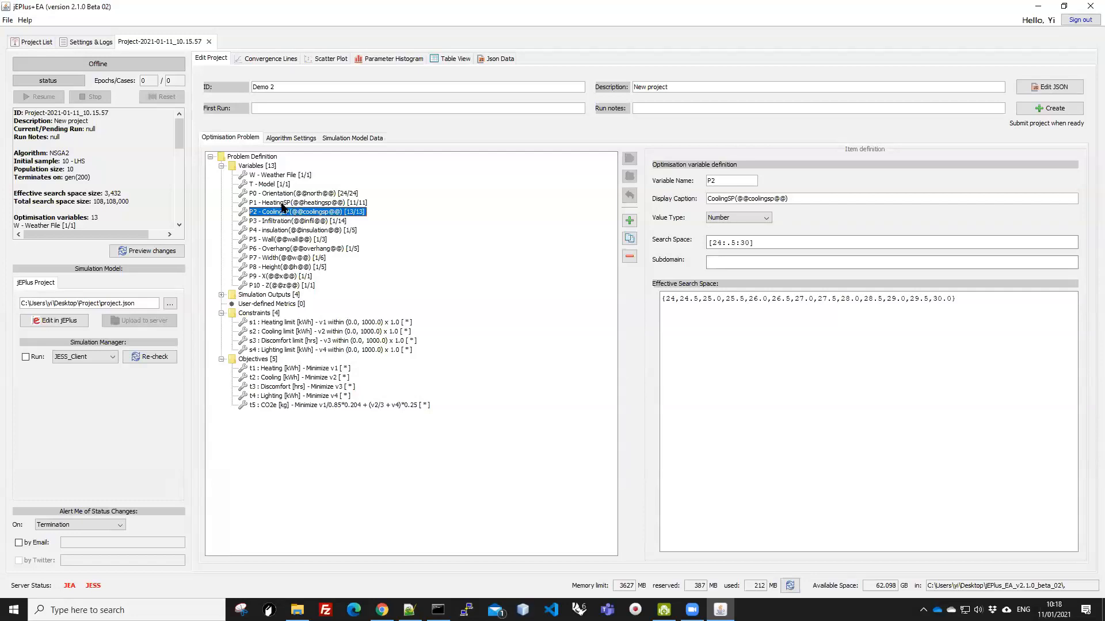
click(277, 206)
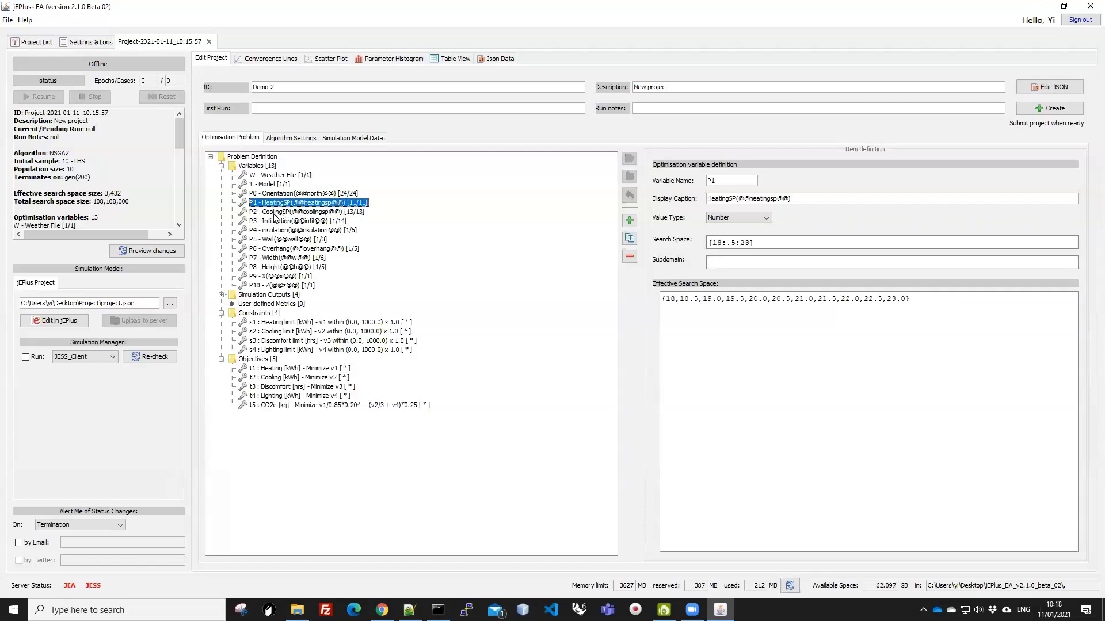
click(274, 213)
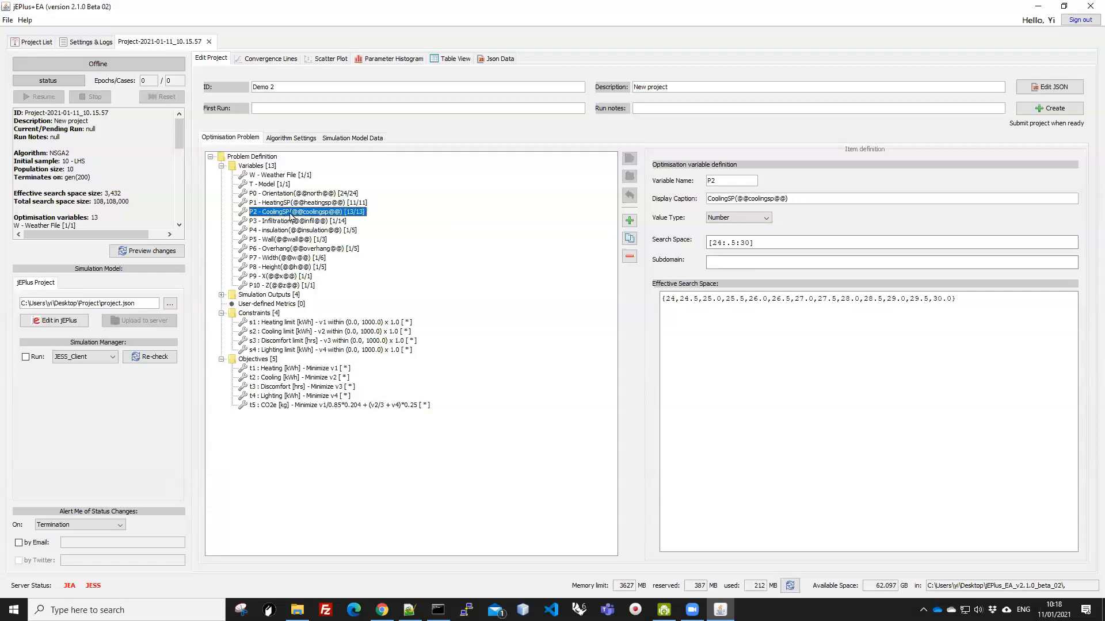
Step: Review the search spaces and subdomains of the infiltration, insulation, wall, overhang, width and height variables (P3 to P8)
click(277, 223)
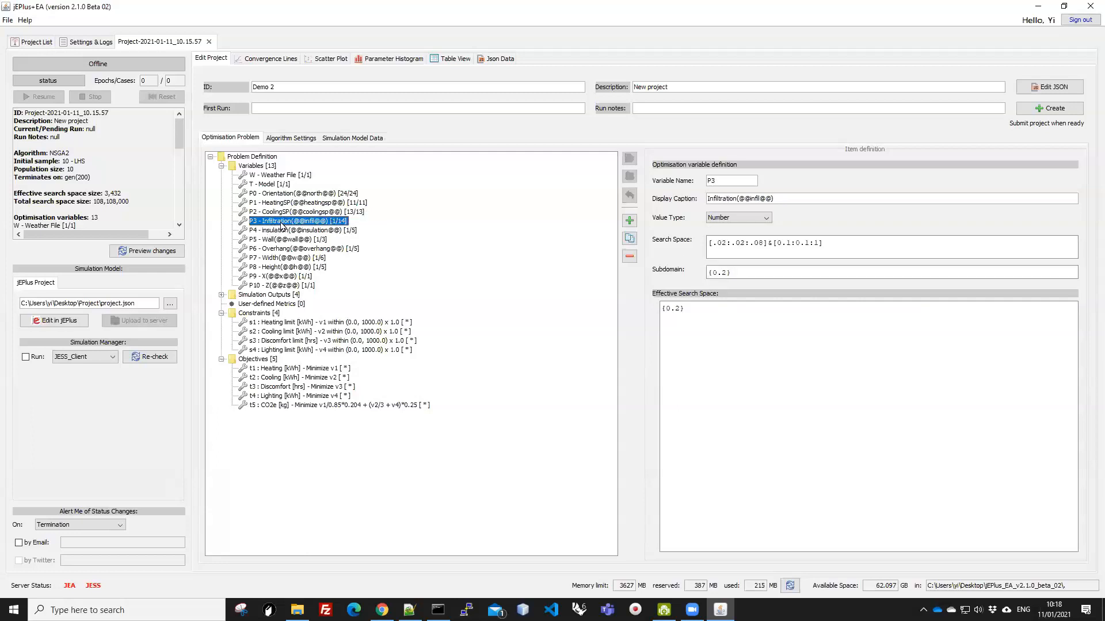
click(281, 231)
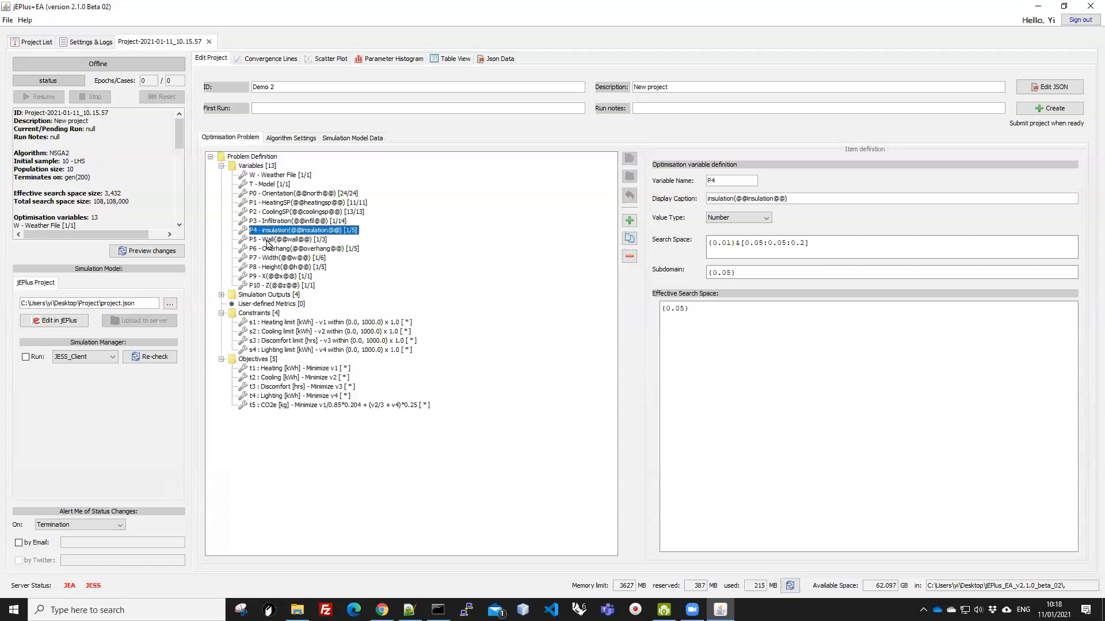
click(277, 240)
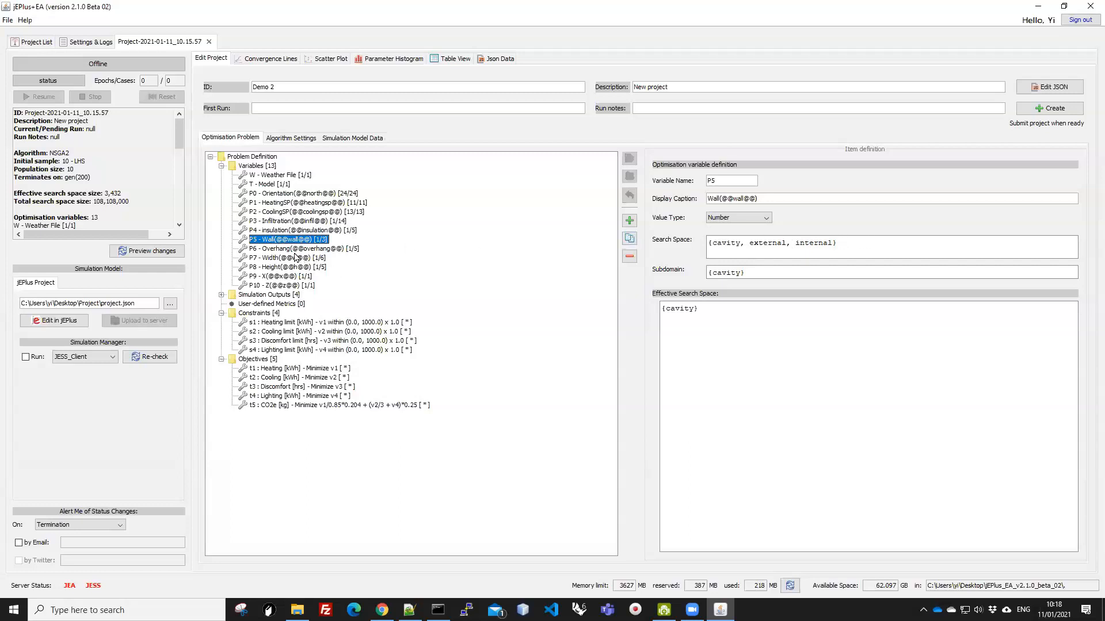
click(264, 250)
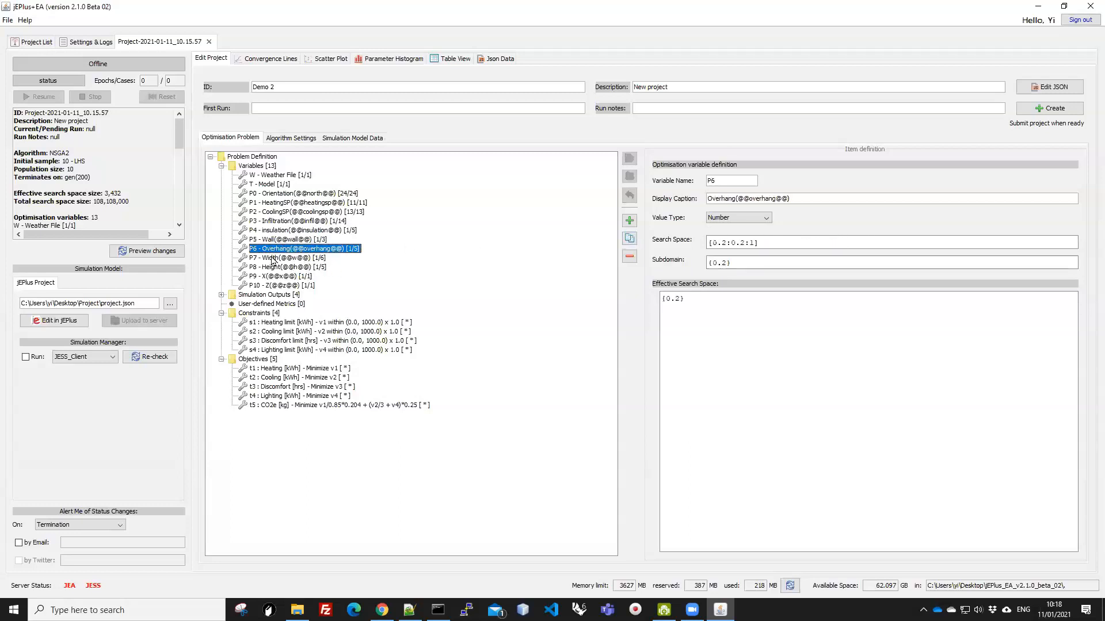
click(274, 260)
click(277, 267)
click(274, 258)
click(275, 268)
click(266, 250)
Step: Recheck the subdomains that restrict the infiltration and insulation variables
click(283, 222)
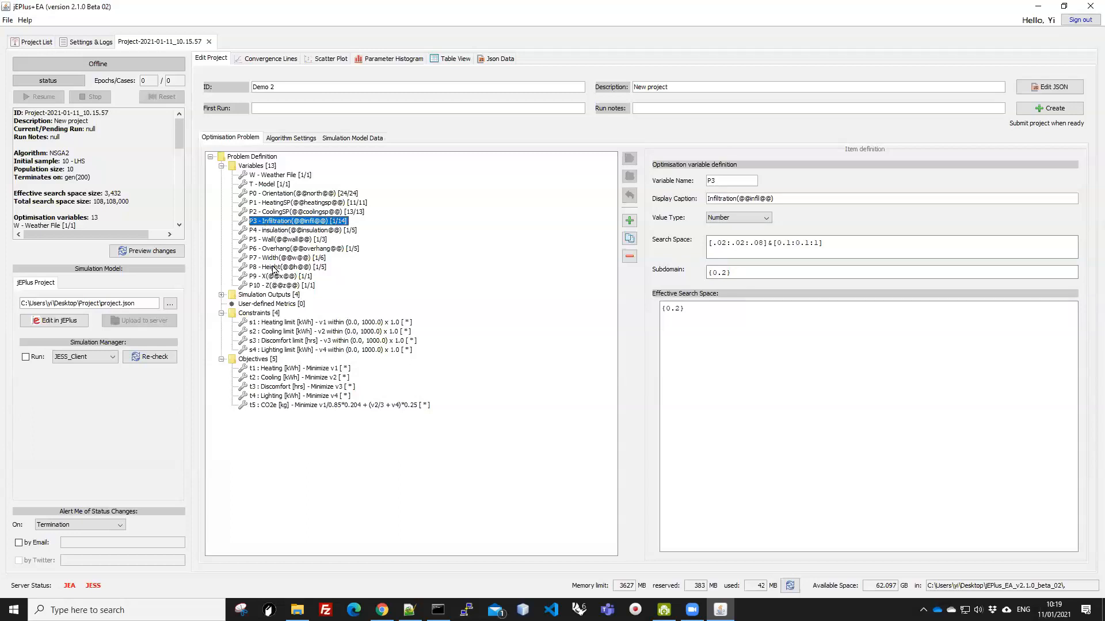
click(269, 232)
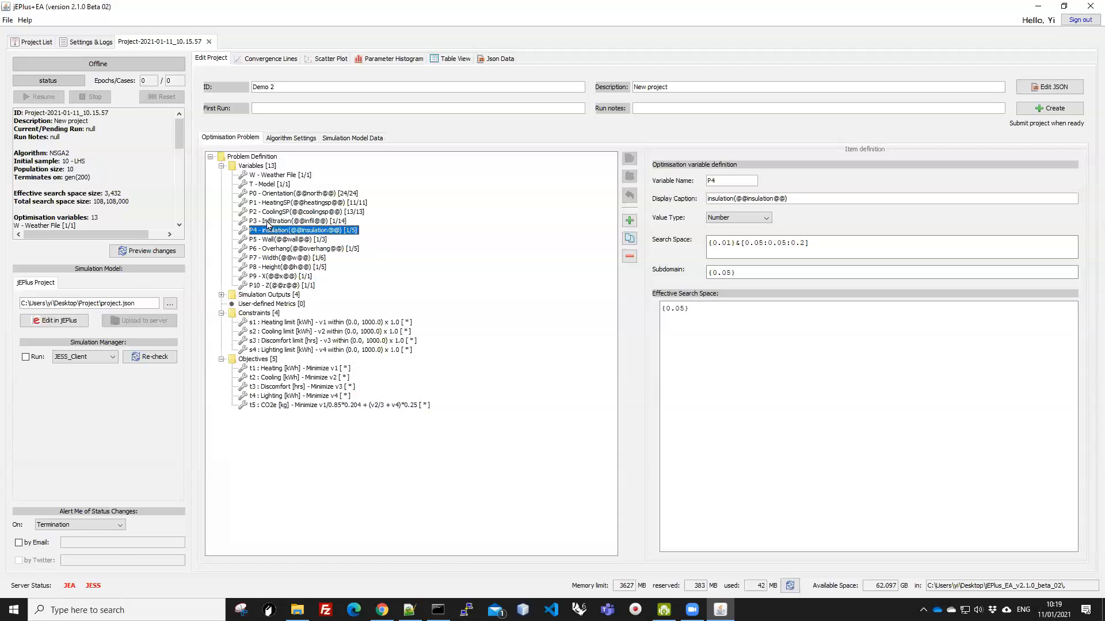
click(268, 222)
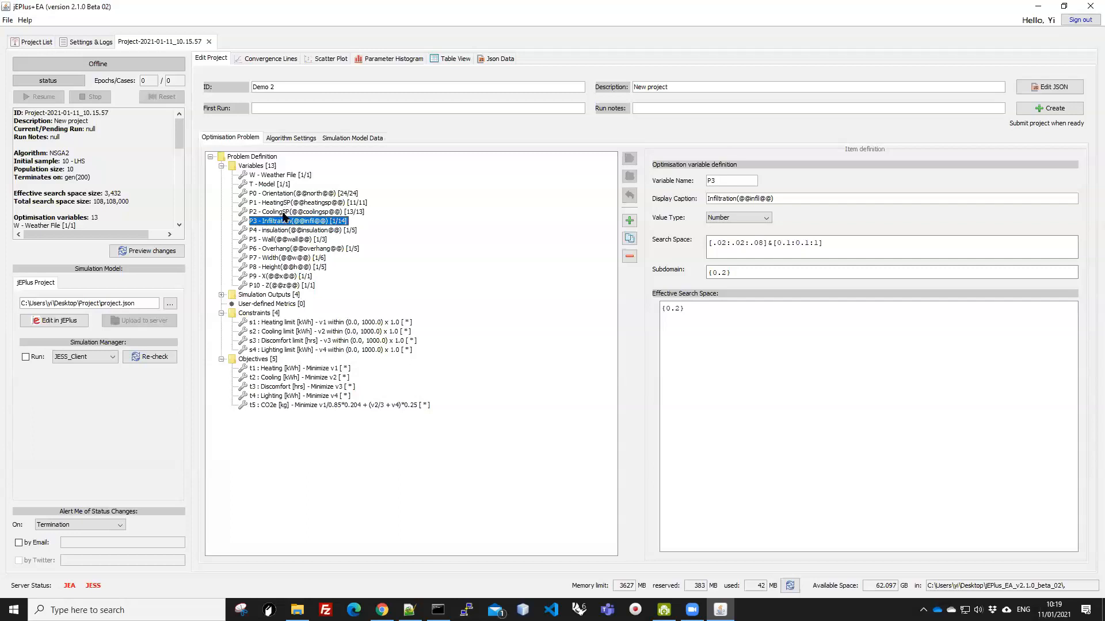
Step: Compare the effective search spaces of the orientation, heating setpoint and cooling setpoint variables
click(278, 195)
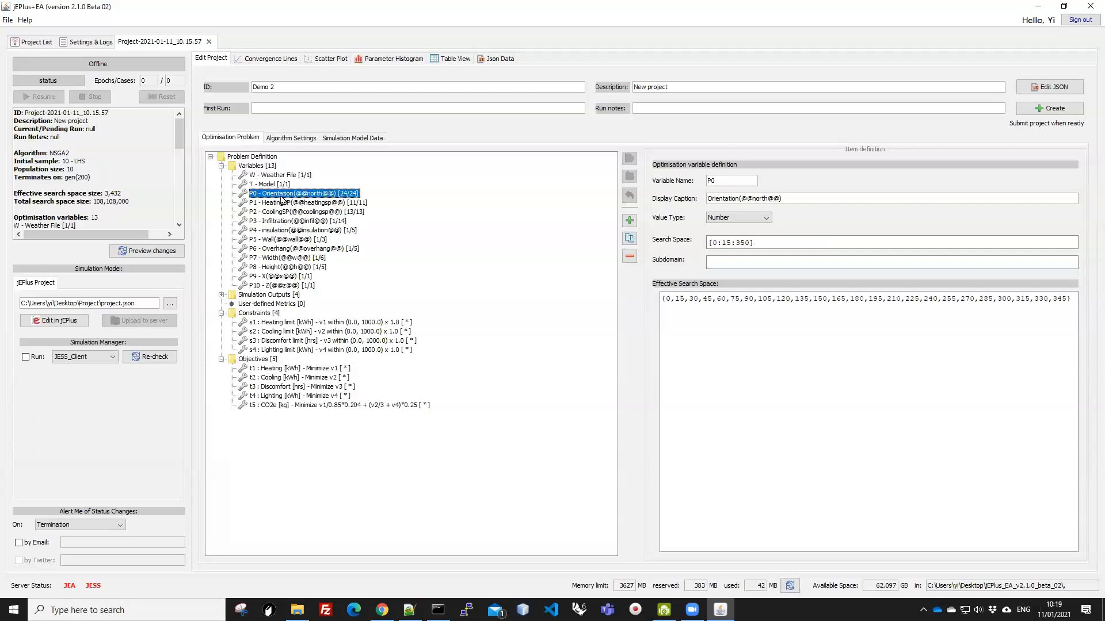
click(273, 205)
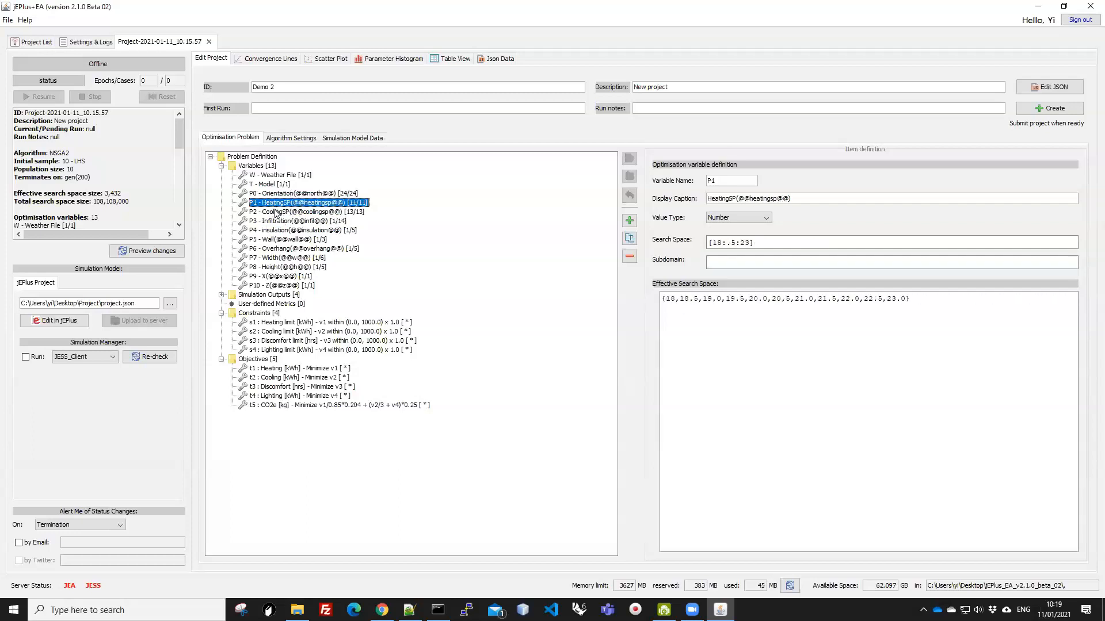
click(275, 214)
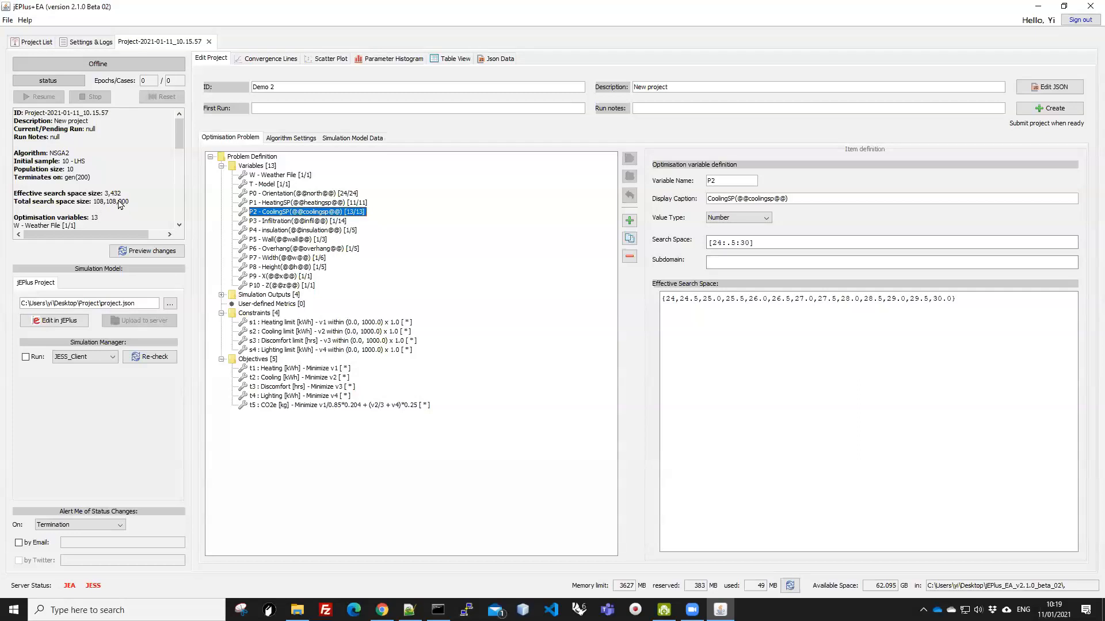
click(270, 195)
click(271, 205)
click(273, 195)
click(274, 204)
click(271, 213)
click(277, 195)
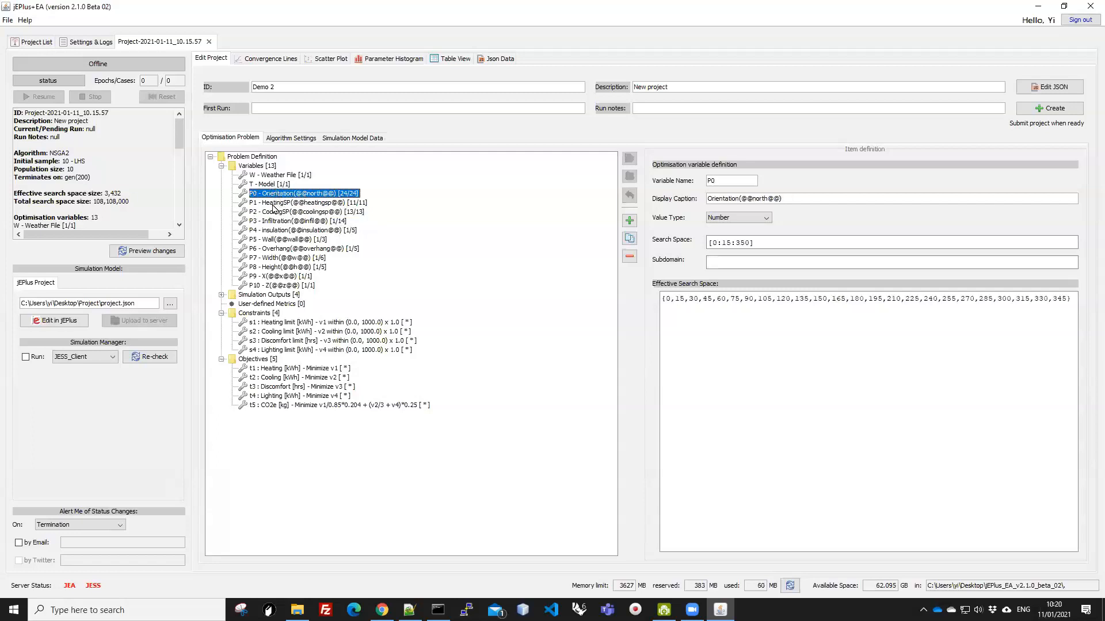
click(274, 203)
click(270, 211)
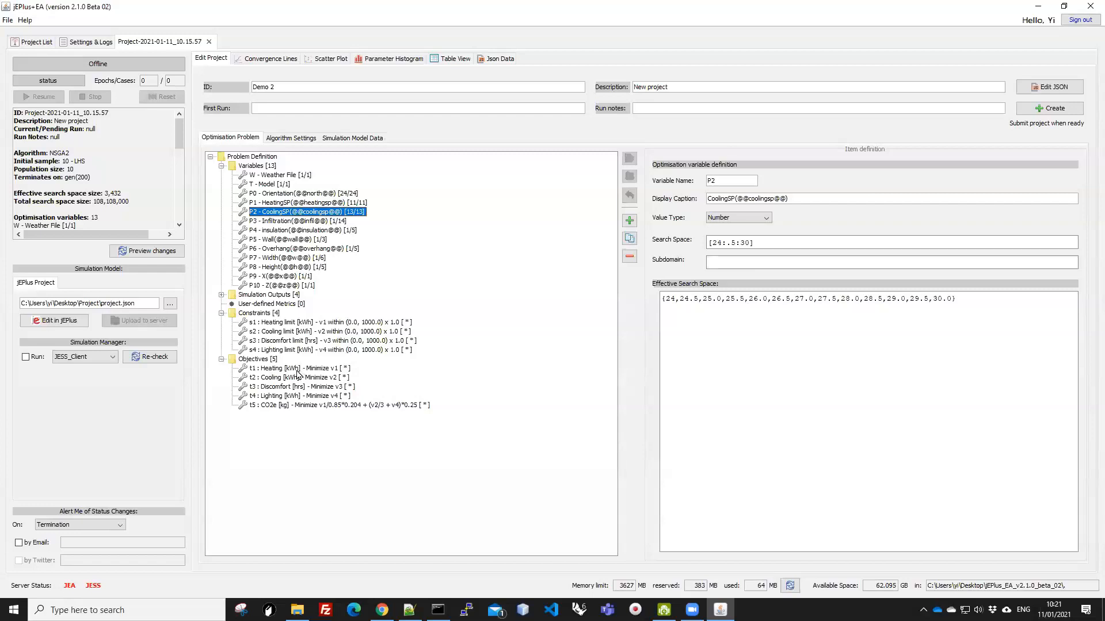
Step: Disable all four constraints: heating limit, cooling limit, discomfort limit and lighting limit (s1 to s4)
click(290, 325)
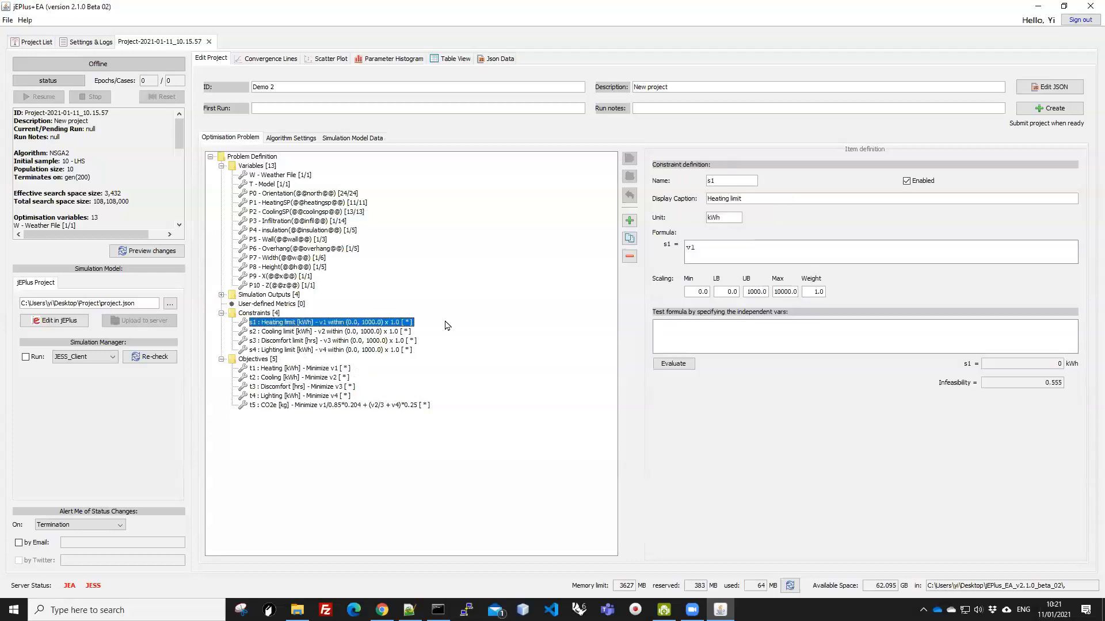
click(907, 181)
click(354, 333)
click(914, 182)
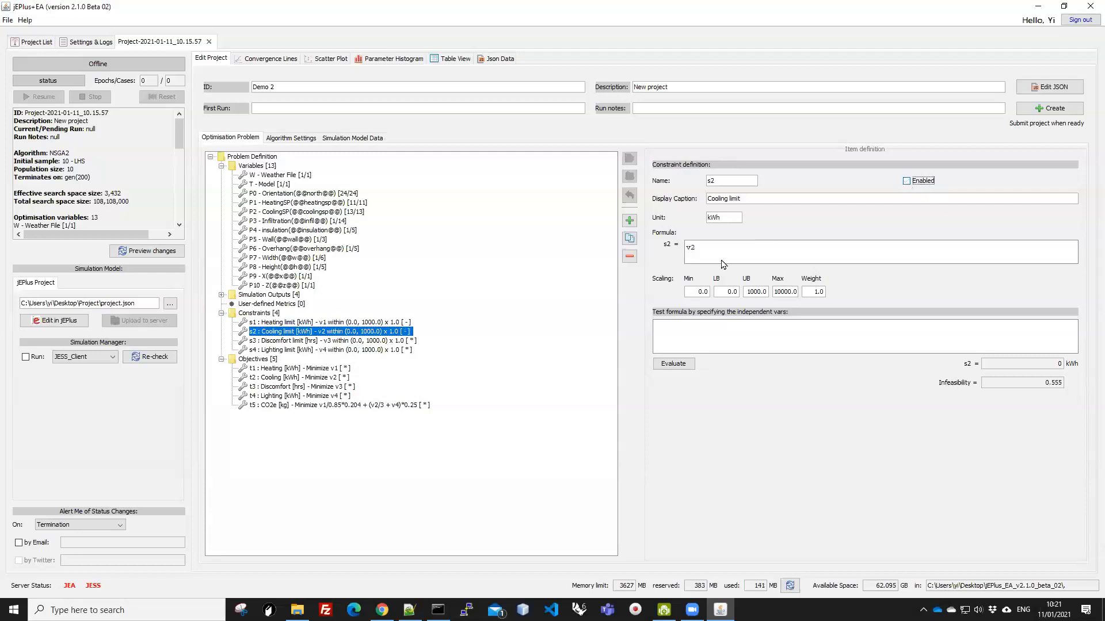
click(335, 341)
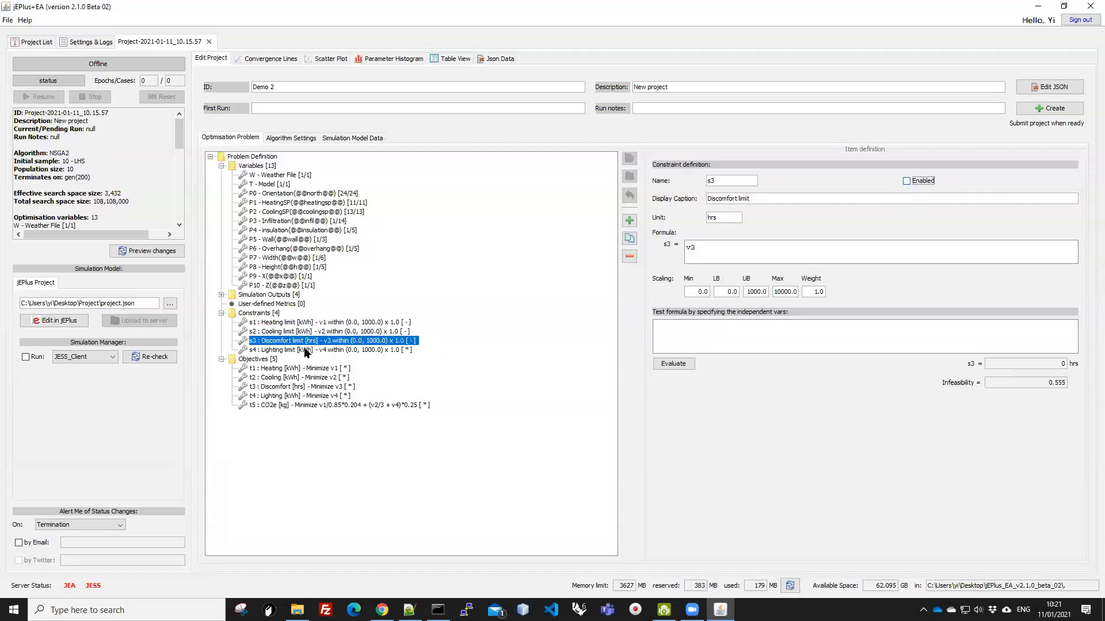
click(311, 350)
click(906, 181)
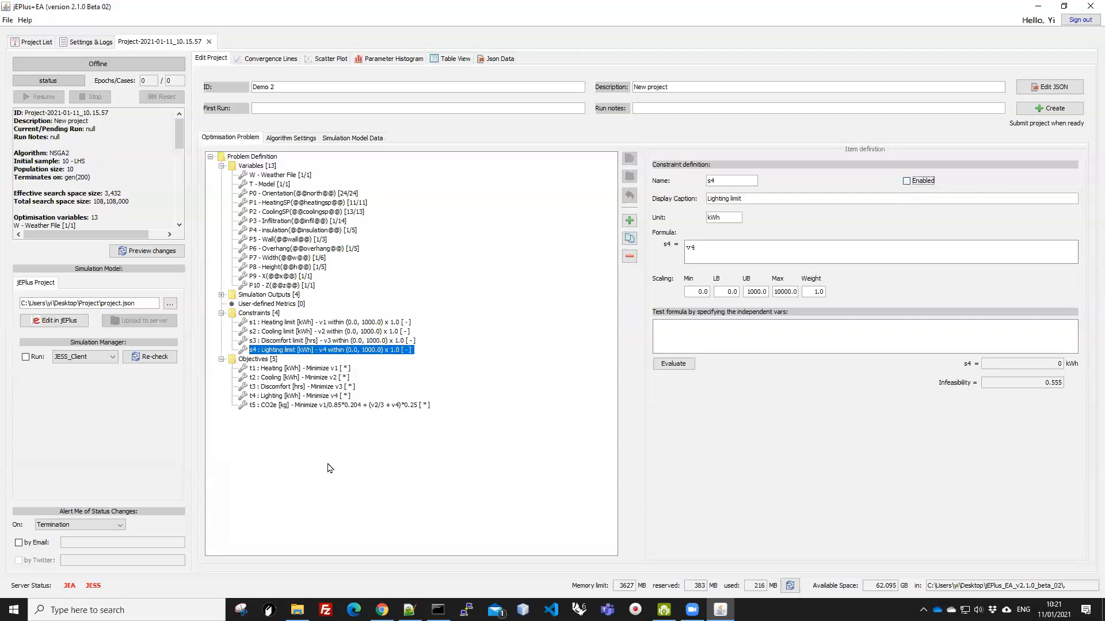
Step: Disable the cooling, discomfort and lighting objectives (t2, t3 and t4)
click(286, 381)
click(286, 370)
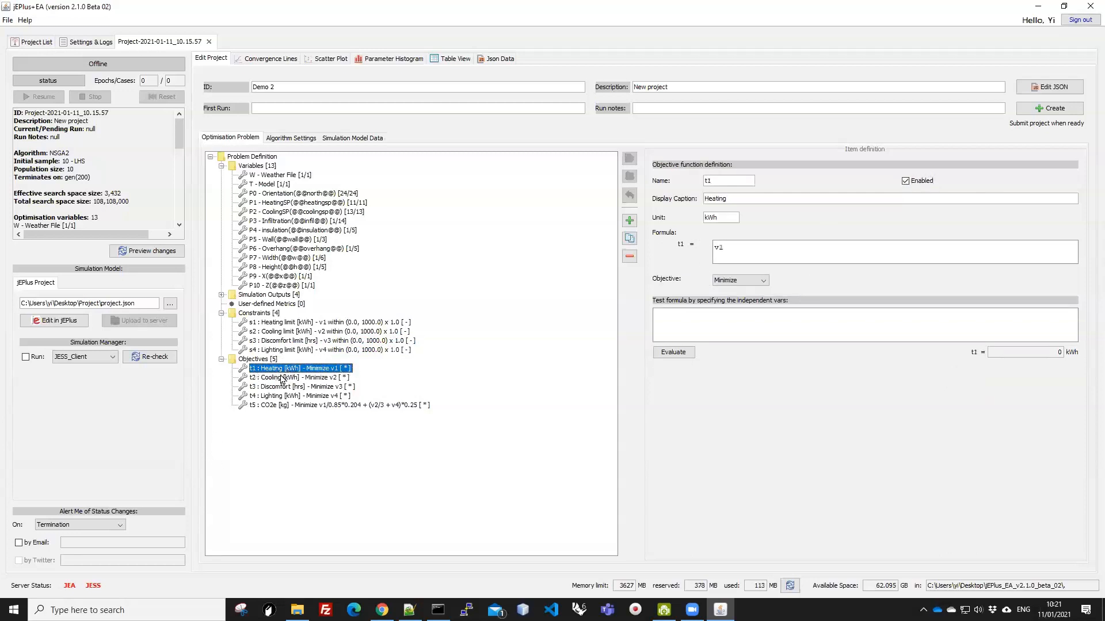
click(282, 378)
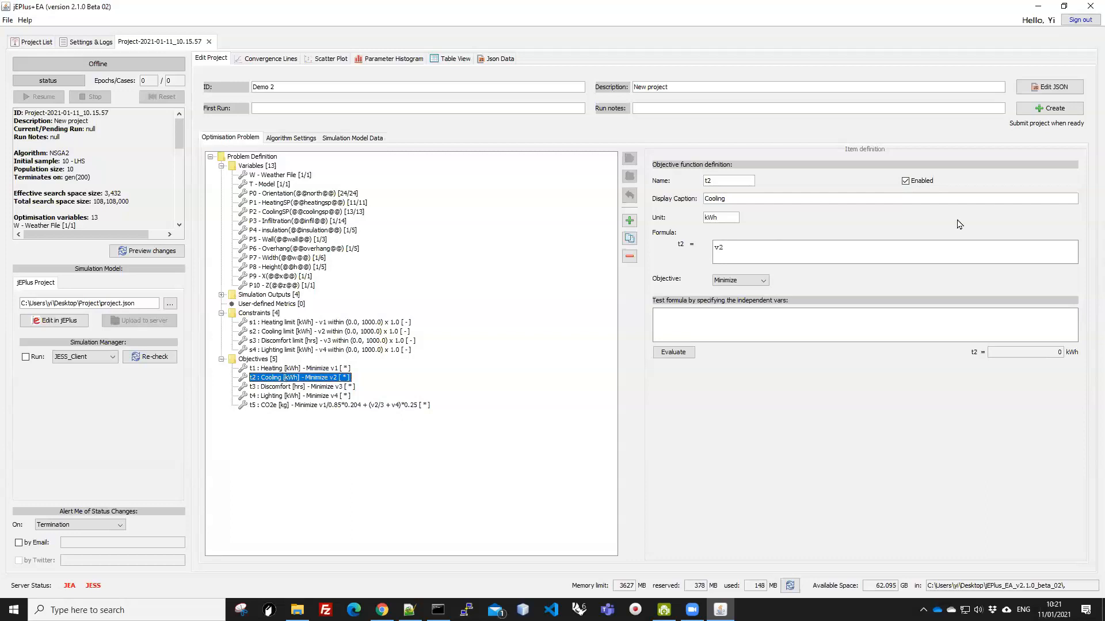
click(307, 387)
click(912, 185)
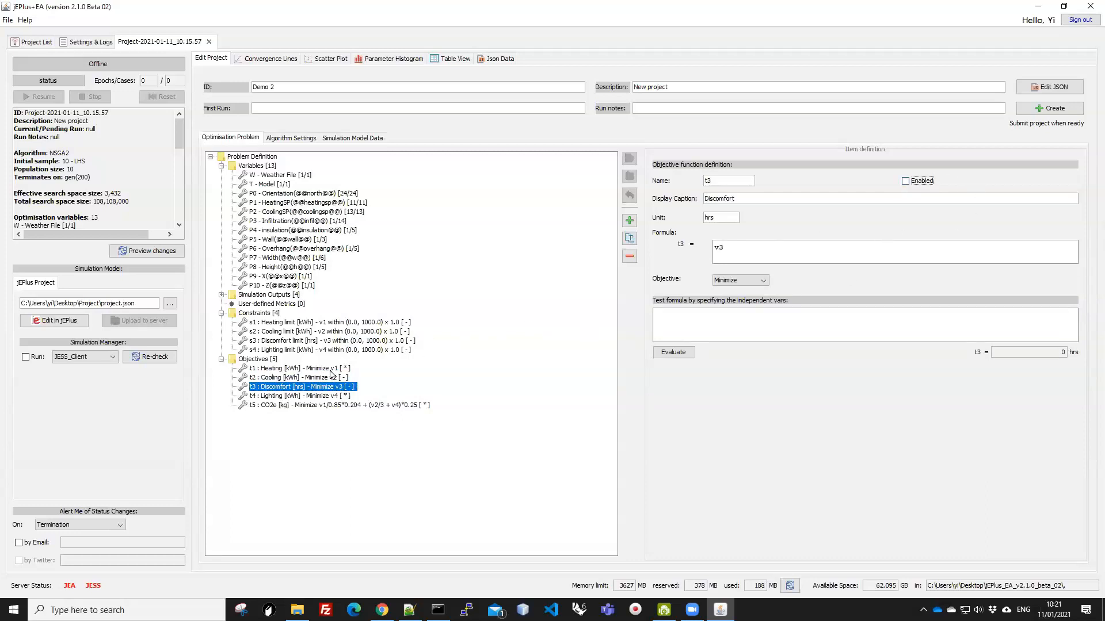
click(284, 397)
click(913, 184)
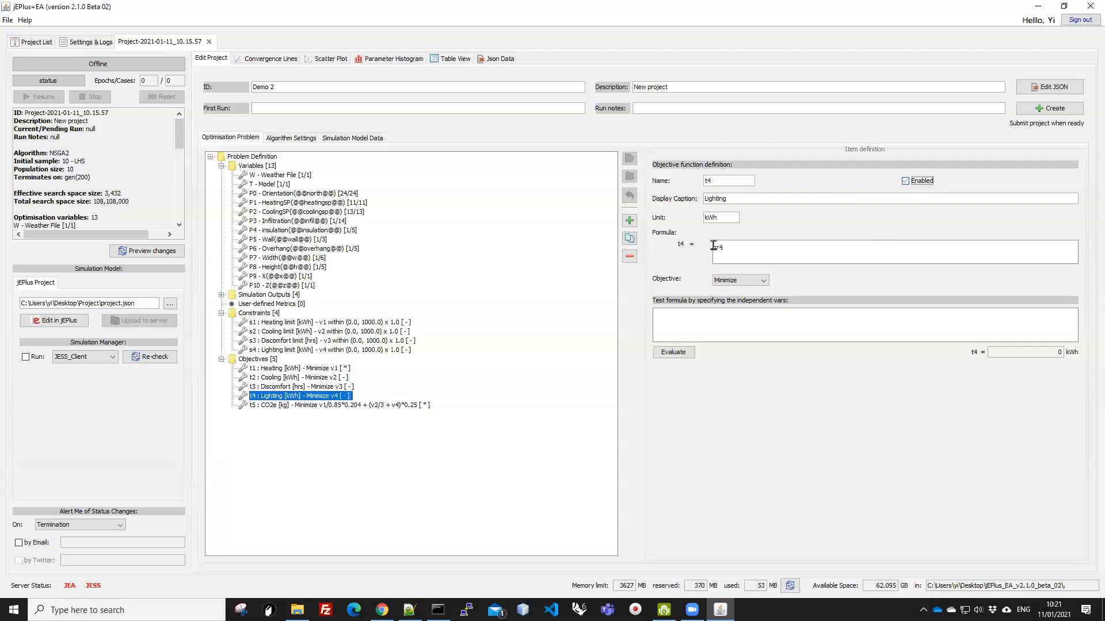
Step: Disable the CO2e objective (t5) and select the heating objective (t1) to check its definition
click(291, 406)
click(906, 183)
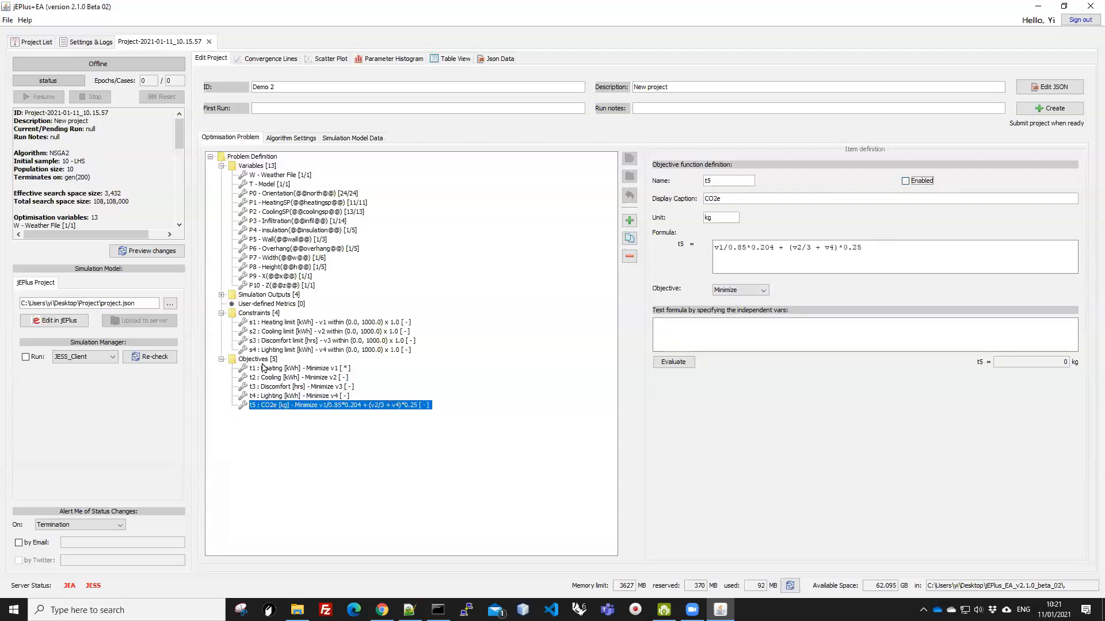
click(310, 368)
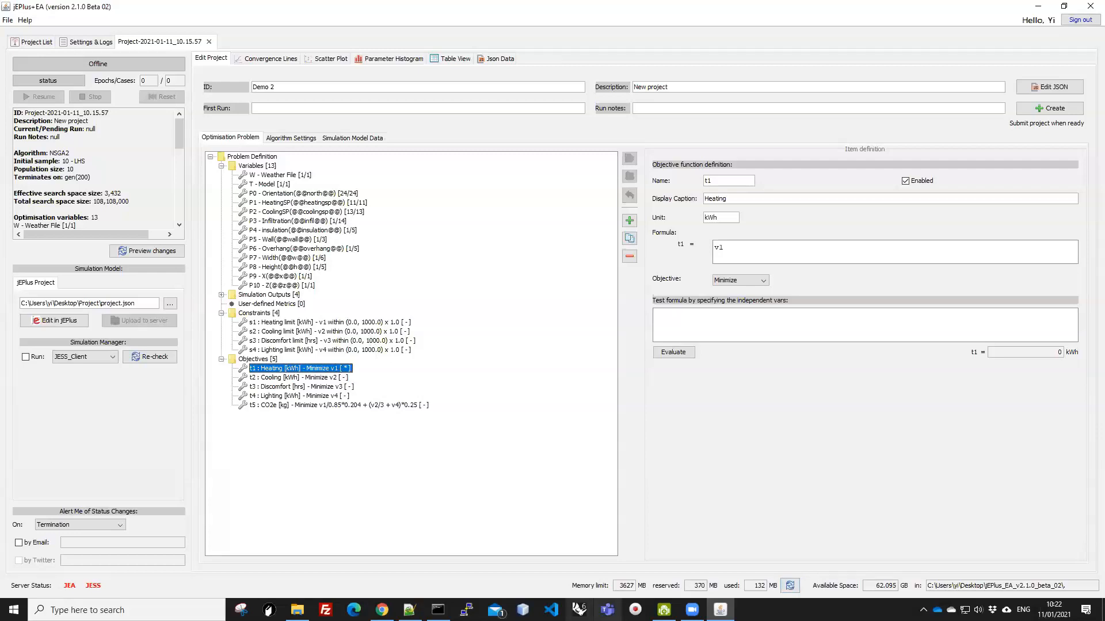
Step: Keep the NSGA2 strategy, set the initial sample size and new solutions per generation to 6, and limit generations to 50
click(297, 140)
double_click(323, 218)
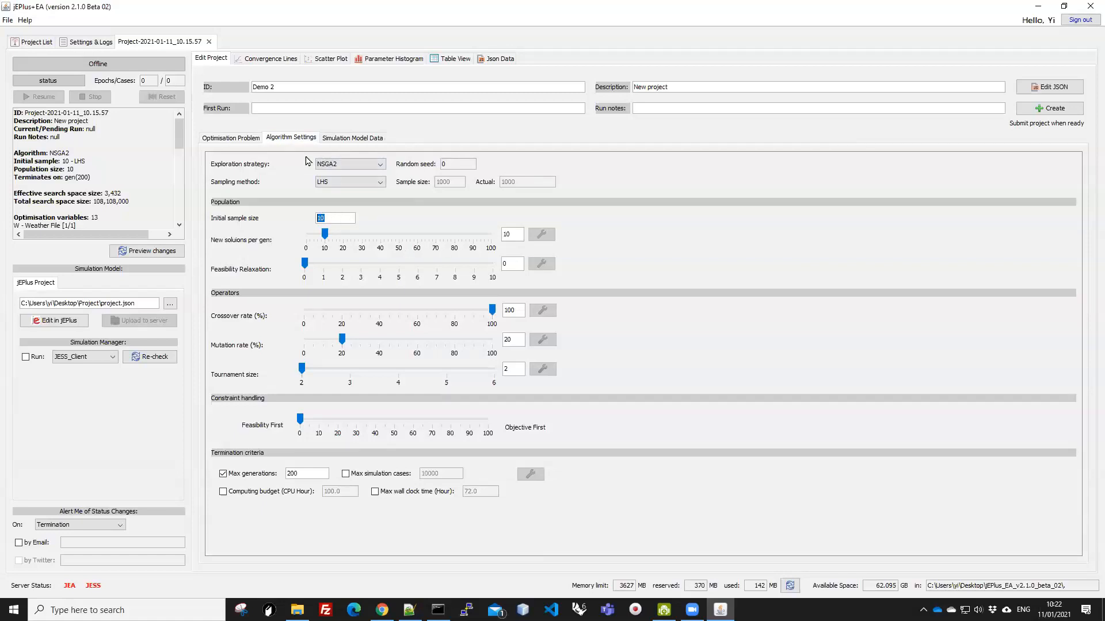
click(349, 166)
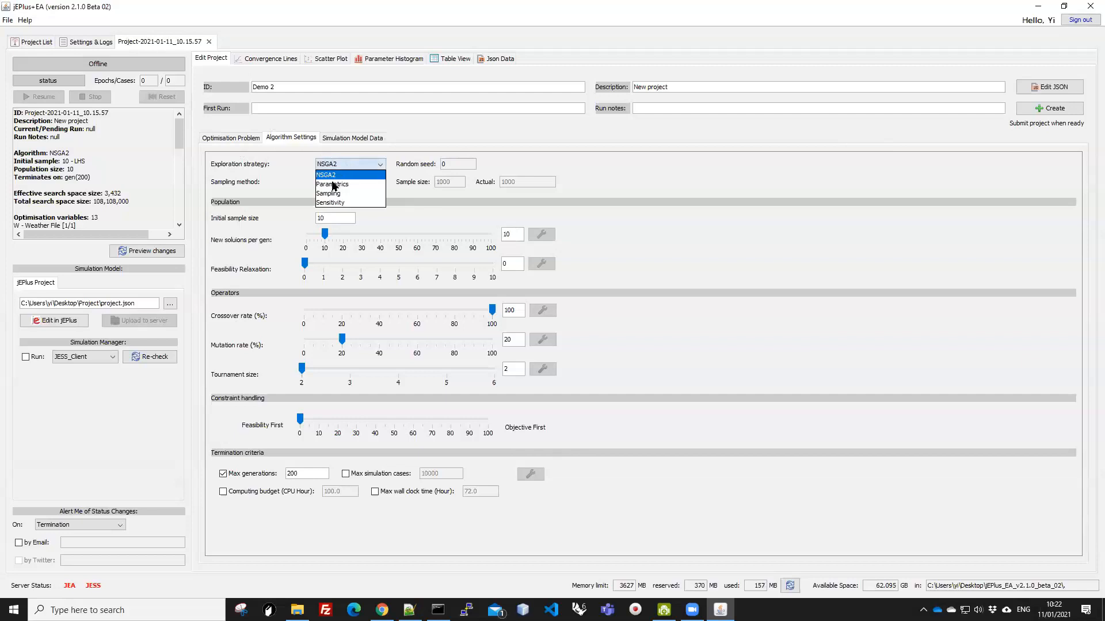
click(334, 172)
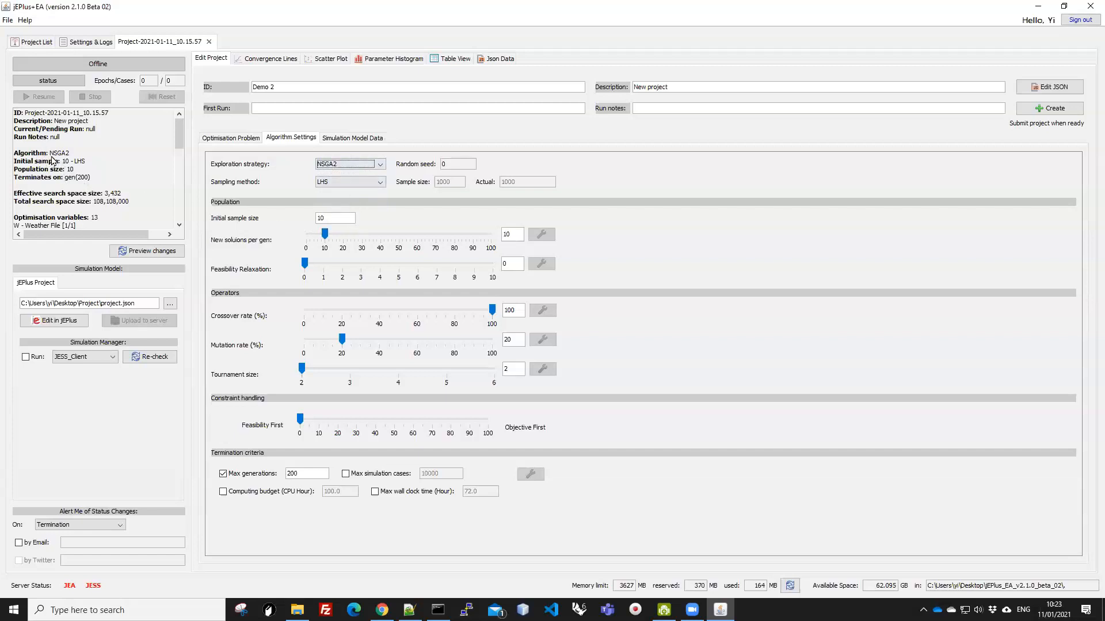
double_click(326, 217)
text(6)
key(Tab)
double_click(292, 473)
Step: Name the first run "Heating only", enter the run notes "Minimising heating", and create the project
click(273, 109)
click(646, 108)
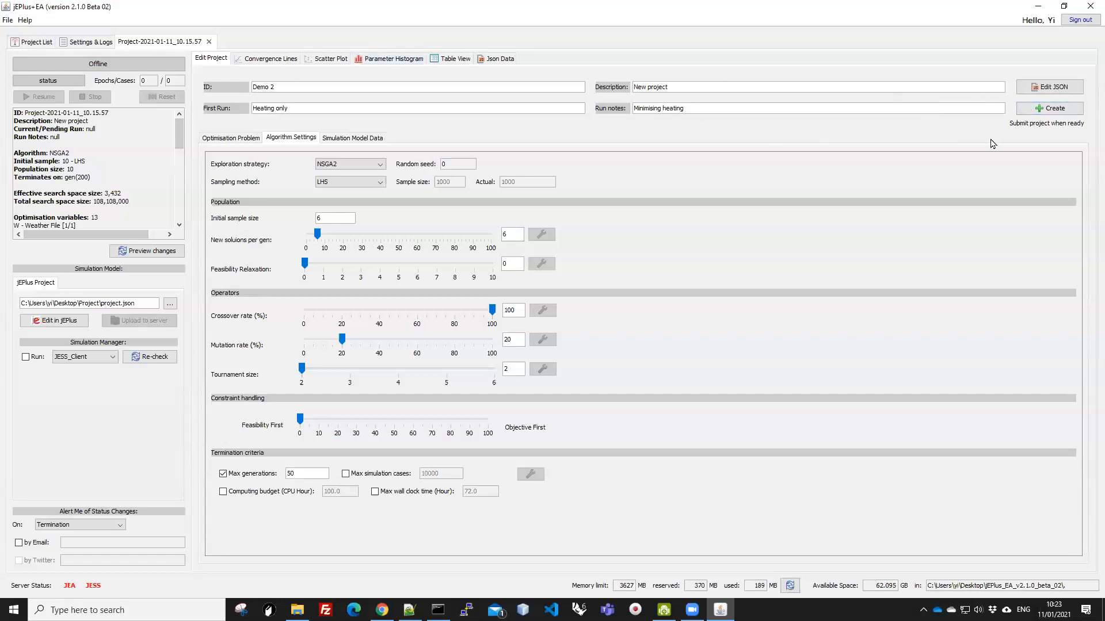
click(1043, 109)
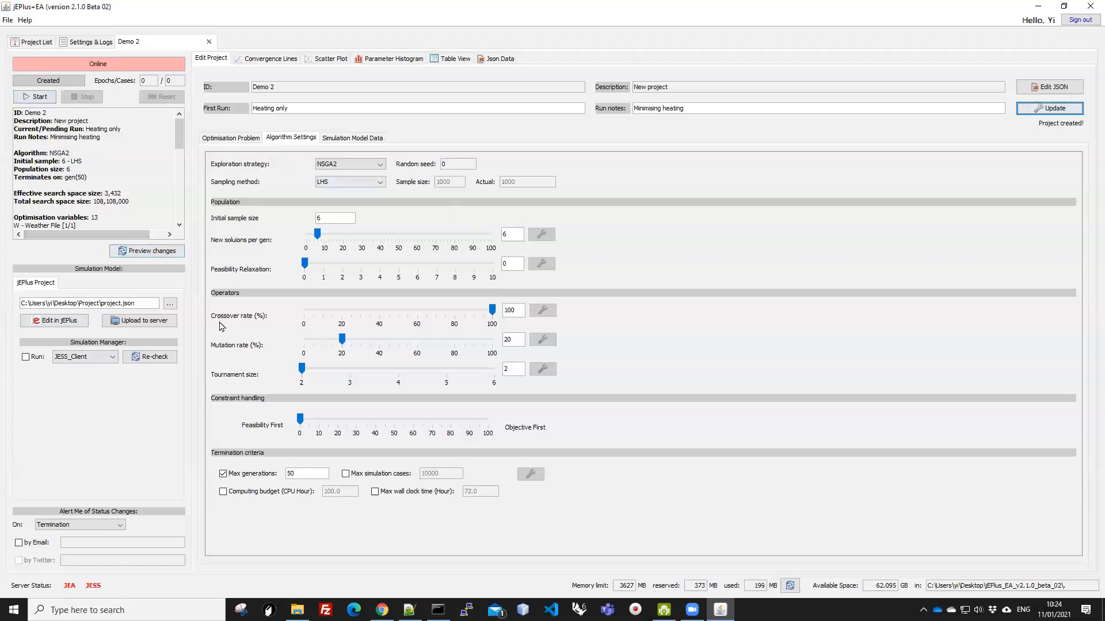
Step: Start the optimisation run and execute its simulations with the Local_Simulation manager on 8 threads
click(40, 100)
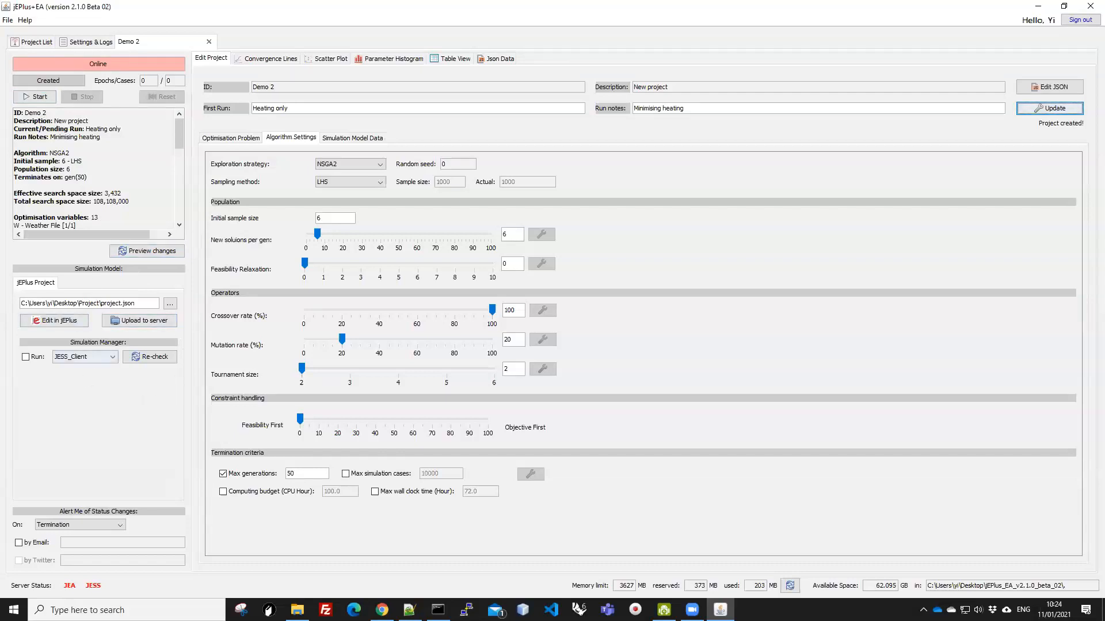
click(101, 356)
click(63, 376)
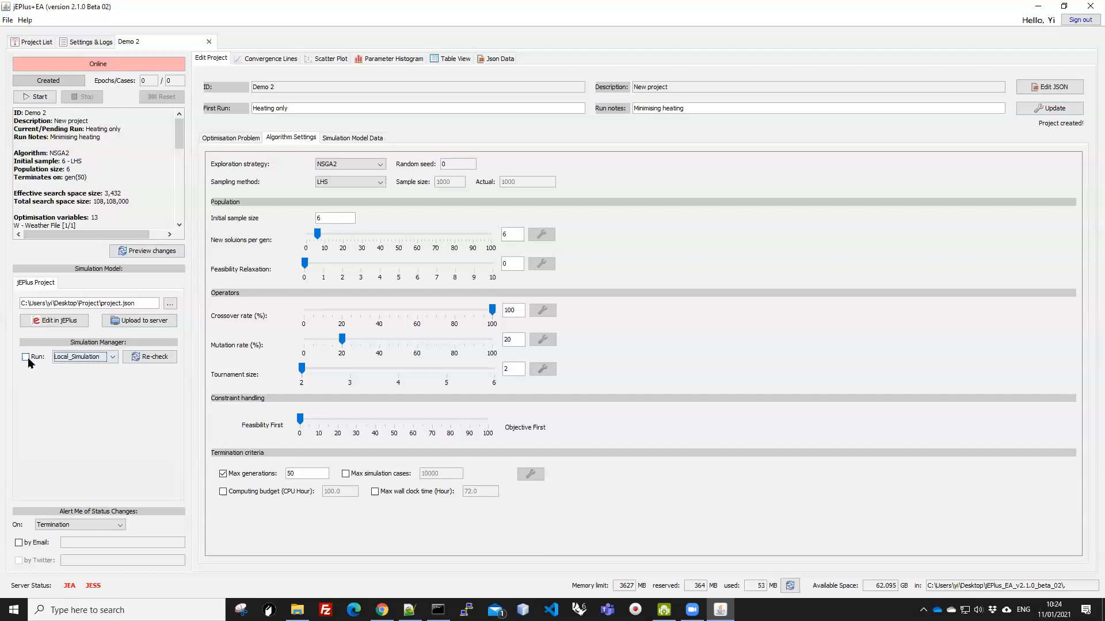
click(29, 96)
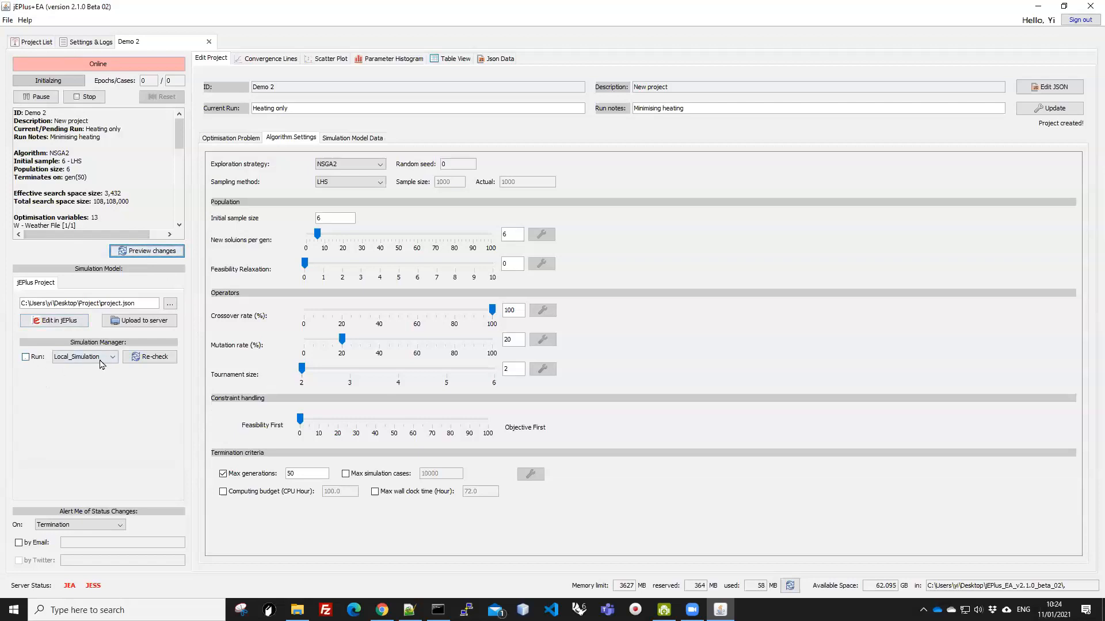
click(25, 357)
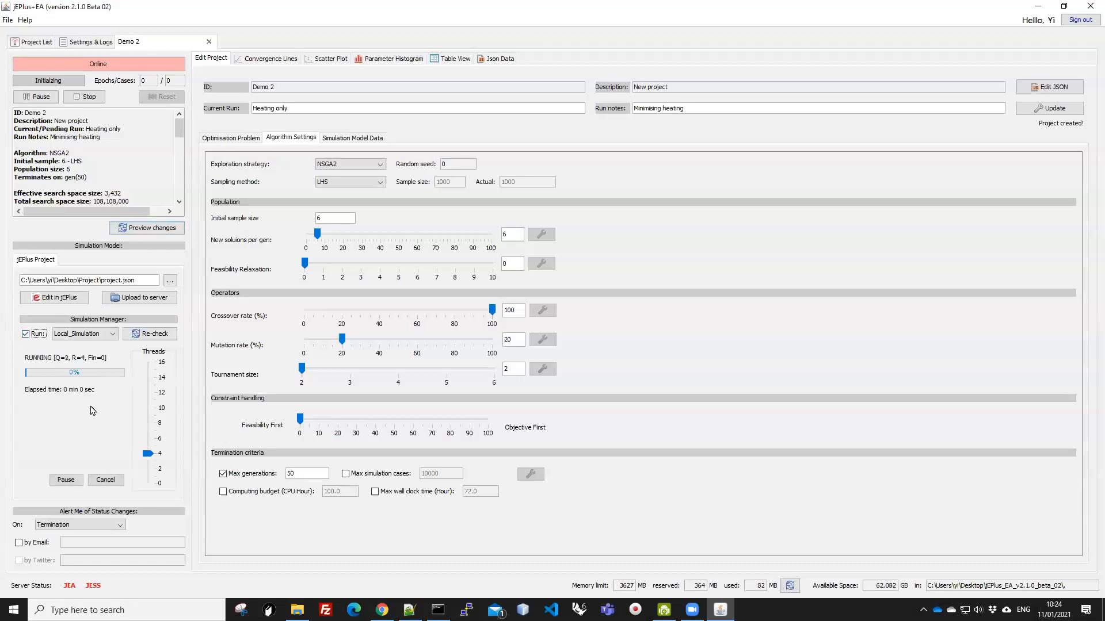
drag(148, 455, 148, 424)
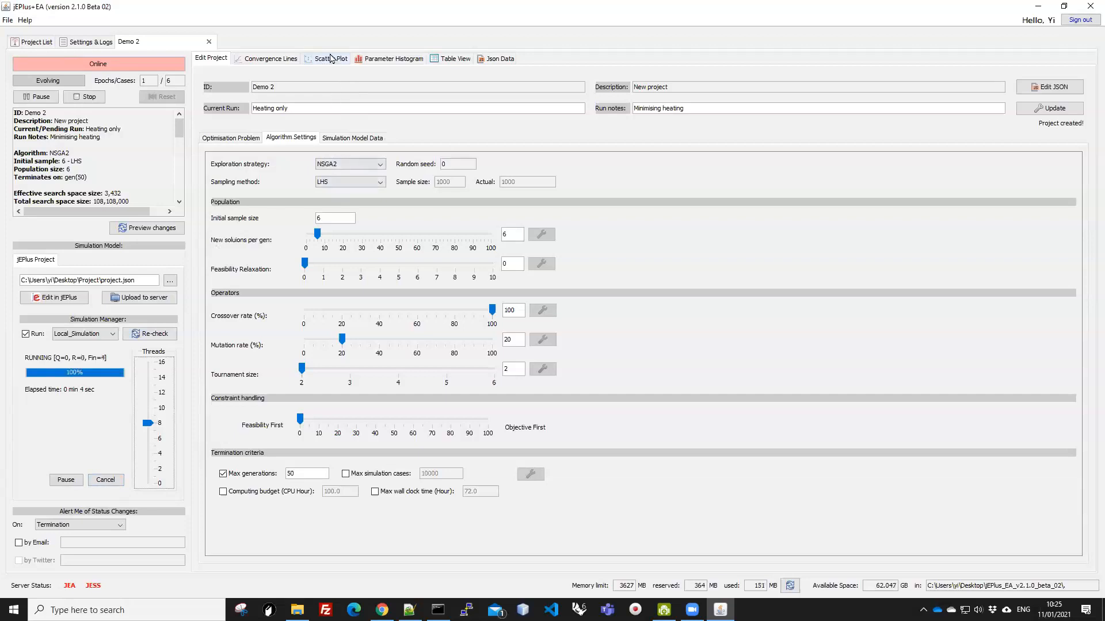
Step: Display the solutions in a scatter plot with the t1 heating objective on both axes
click(331, 59)
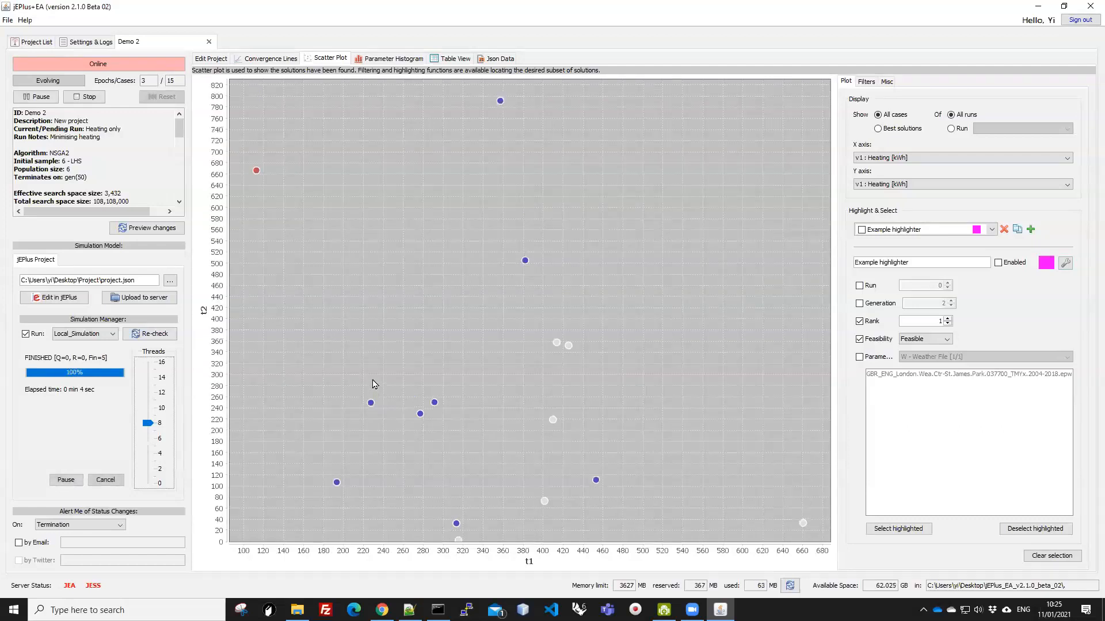
mouse_move(371, 407)
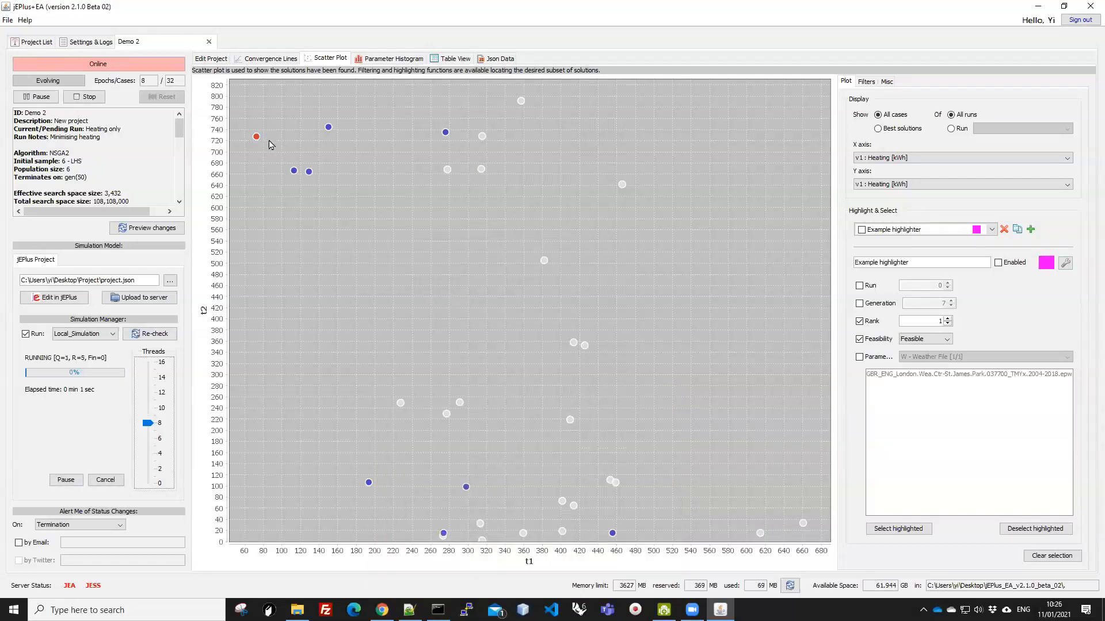
click(907, 161)
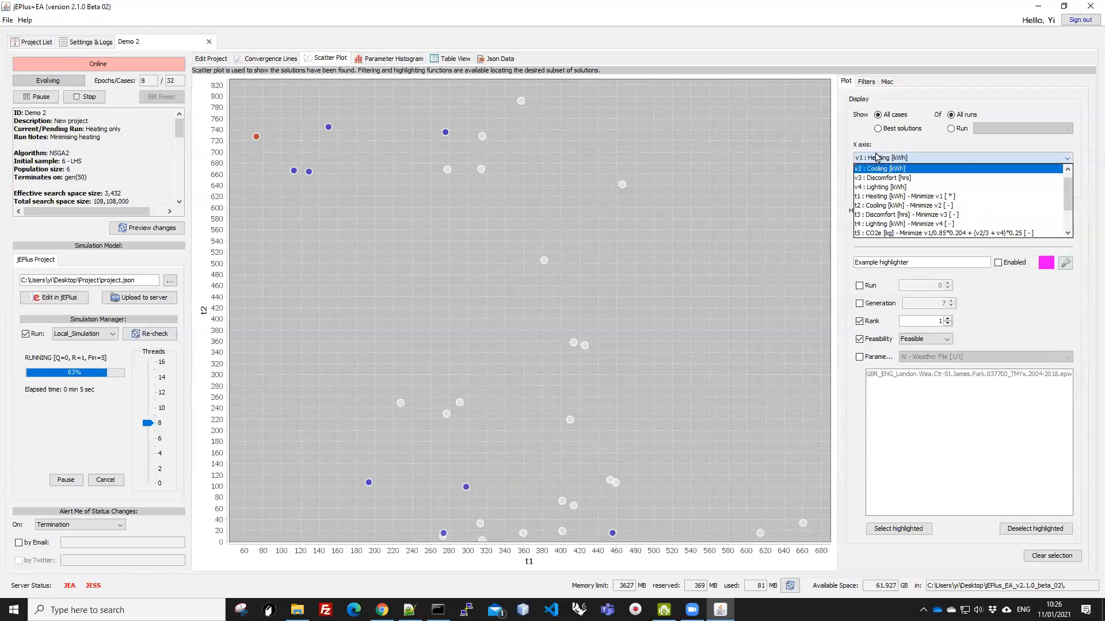
click(878, 197)
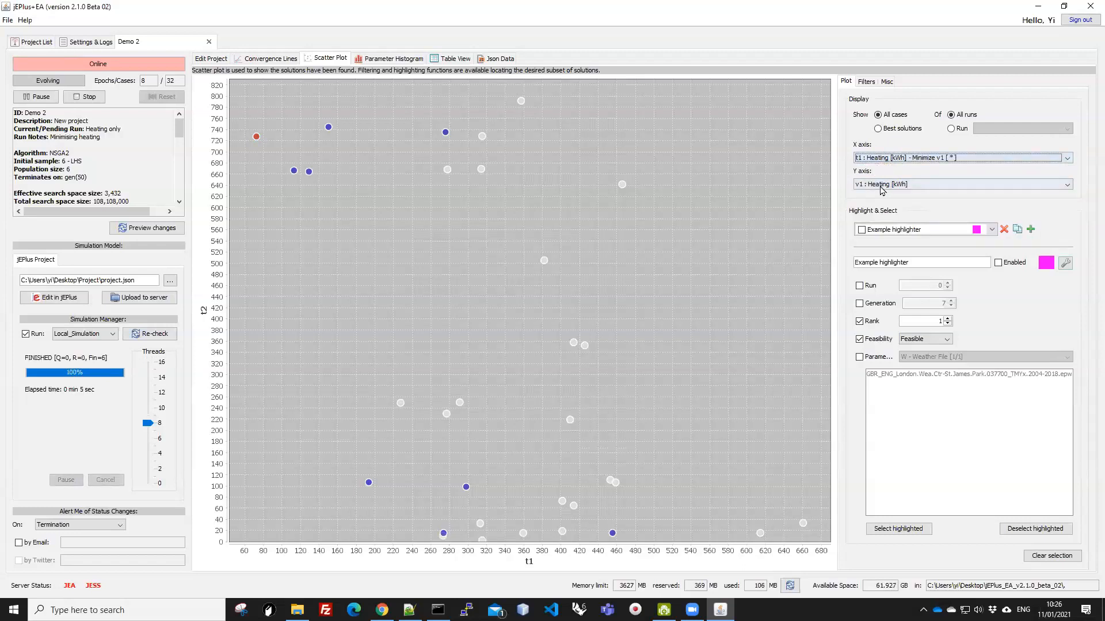
click(880, 186)
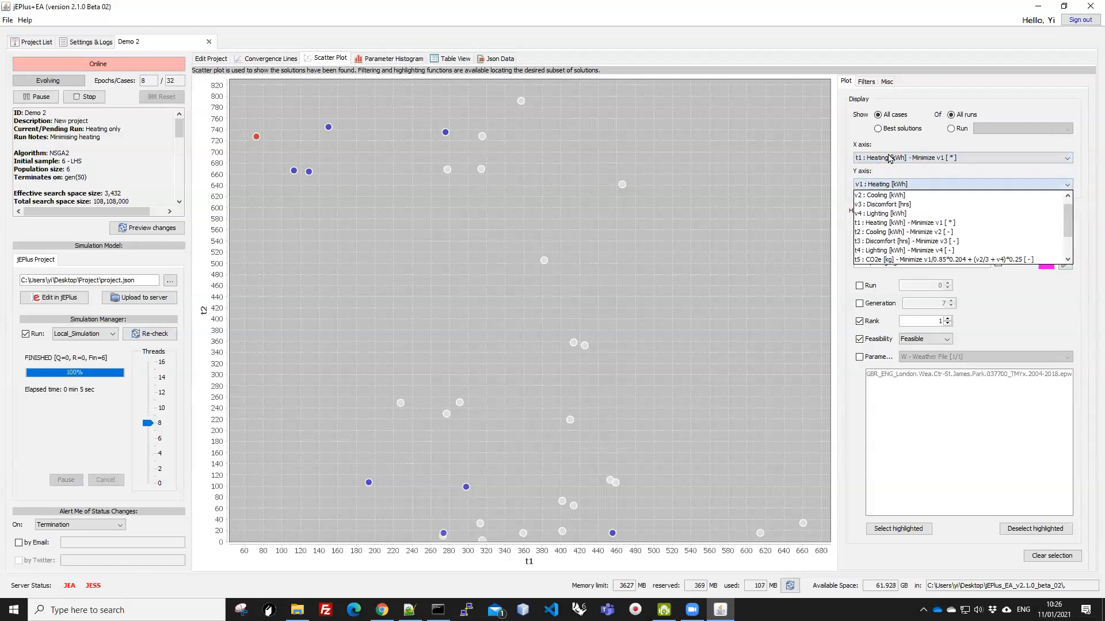
click(891, 232)
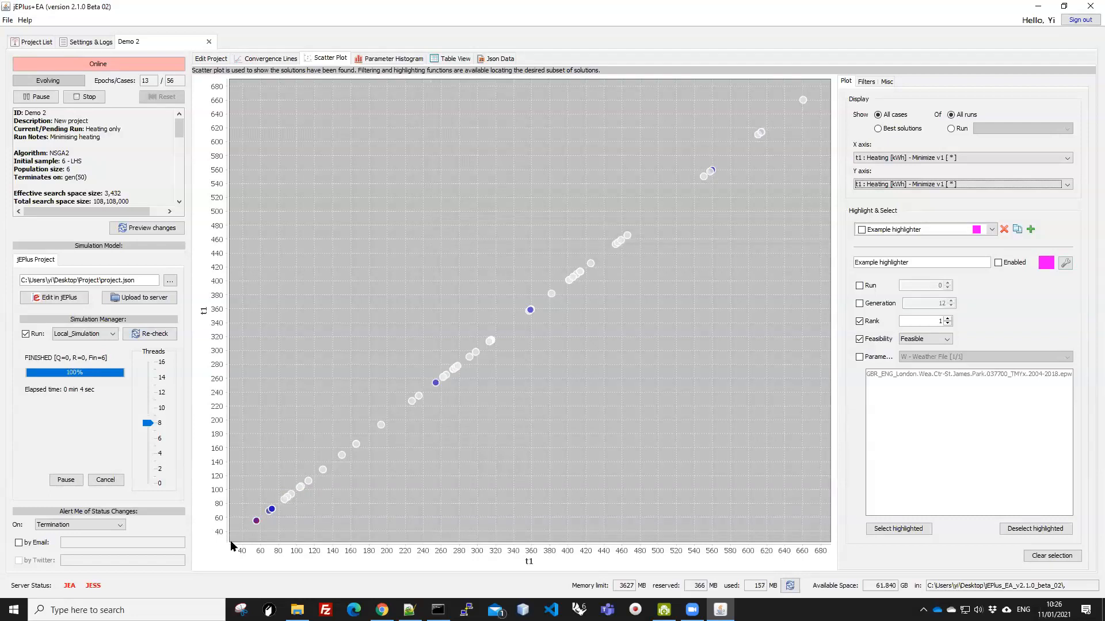
Step: Set the scatter plot's Y axis to t2 Cooling and inspect the details of the lowest-heating solutions
click(895, 190)
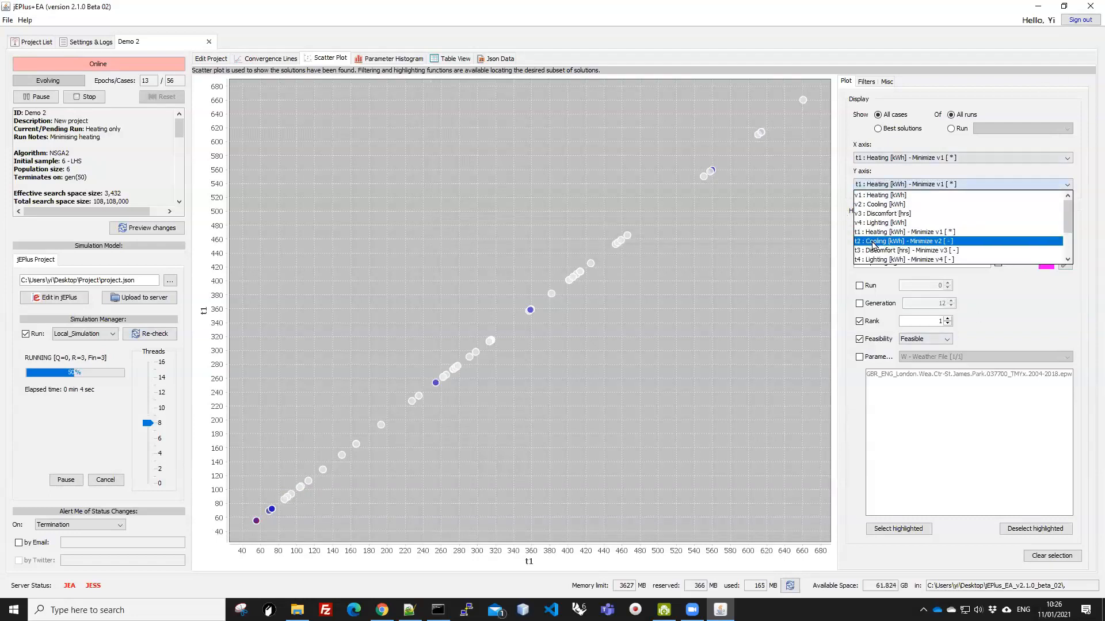
click(875, 241)
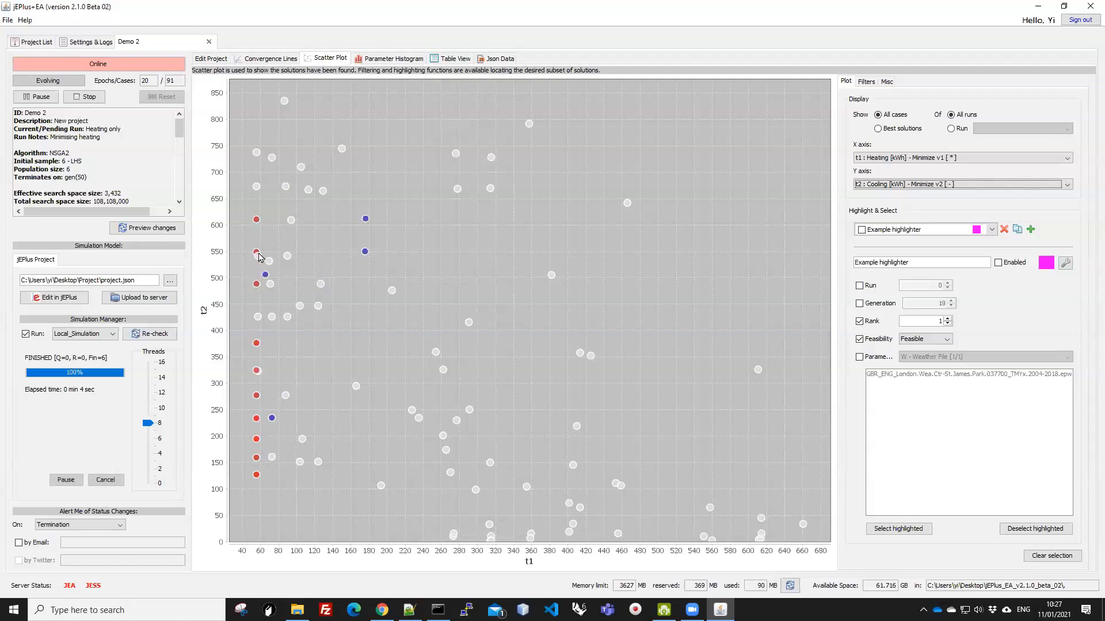
mouse_move(257, 220)
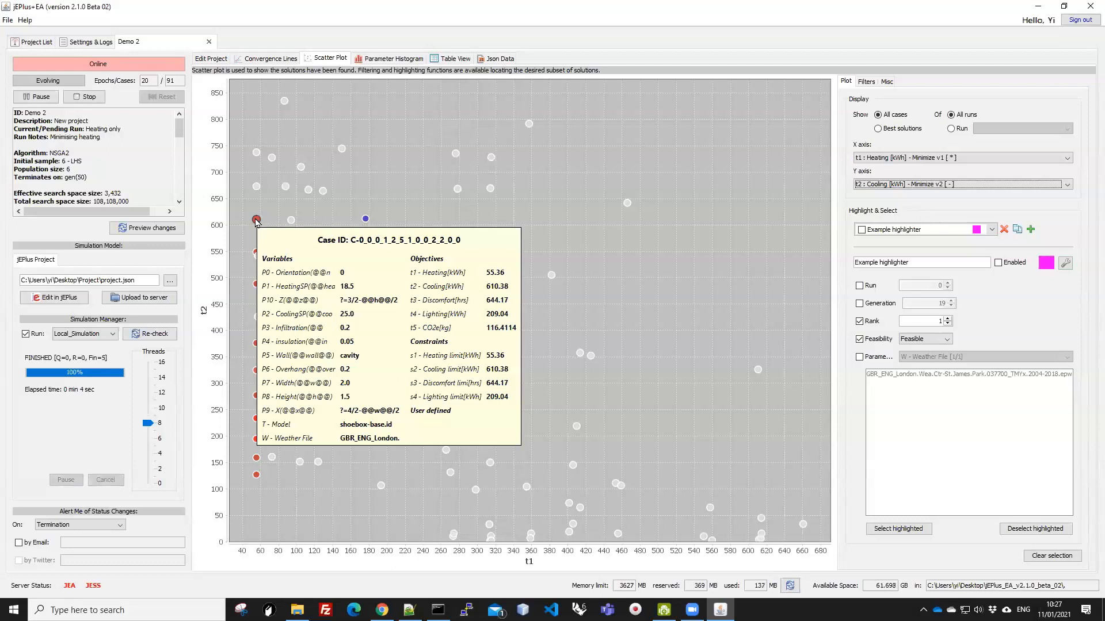
mouse_move(259, 345)
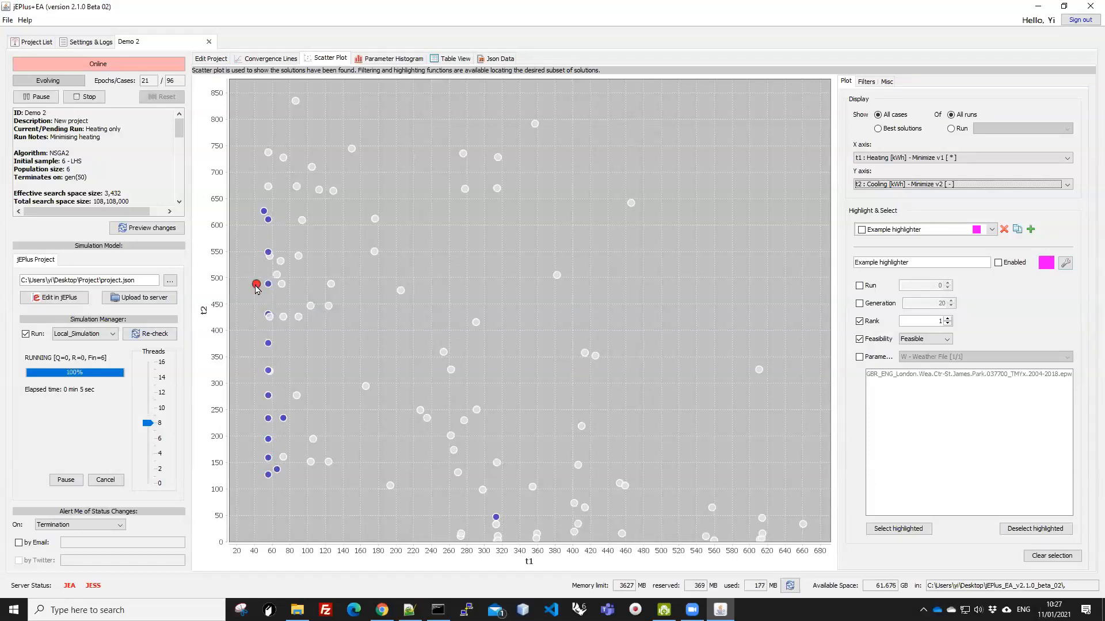
mouse_move(256, 288)
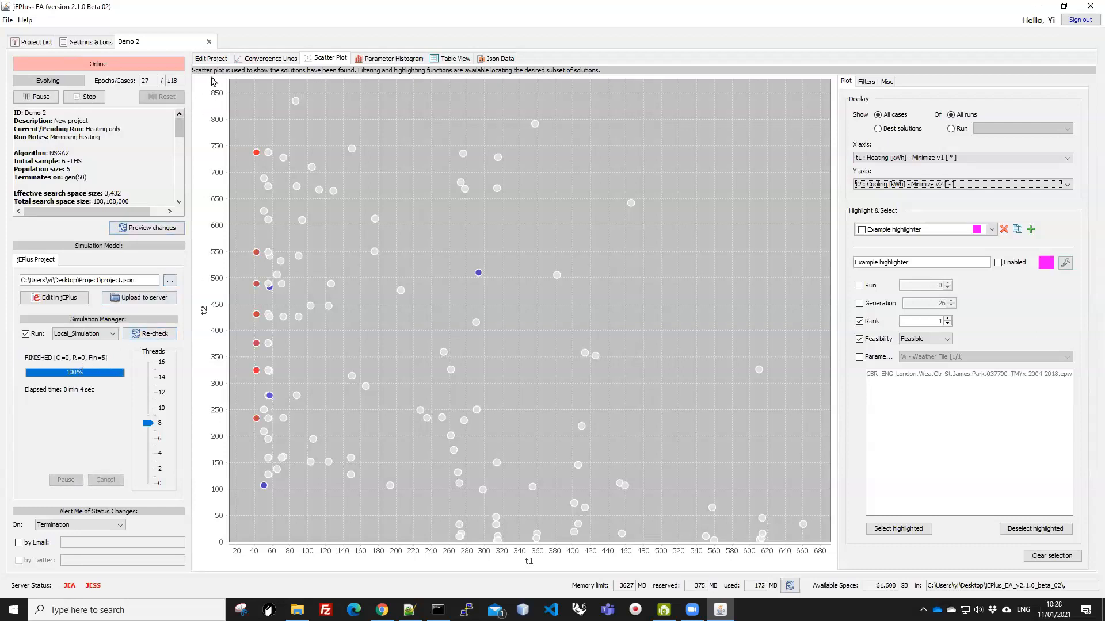
Step: Check the algorithm settings against the evolving scatter plot and inspect individual solutions with the lowest heating
click(212, 60)
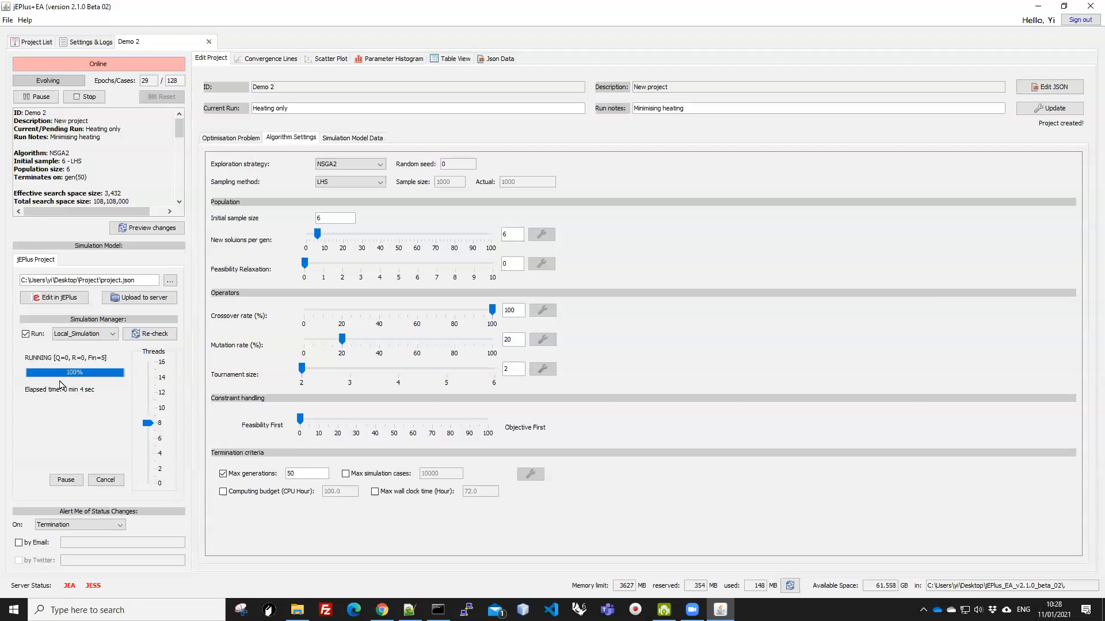
click(326, 60)
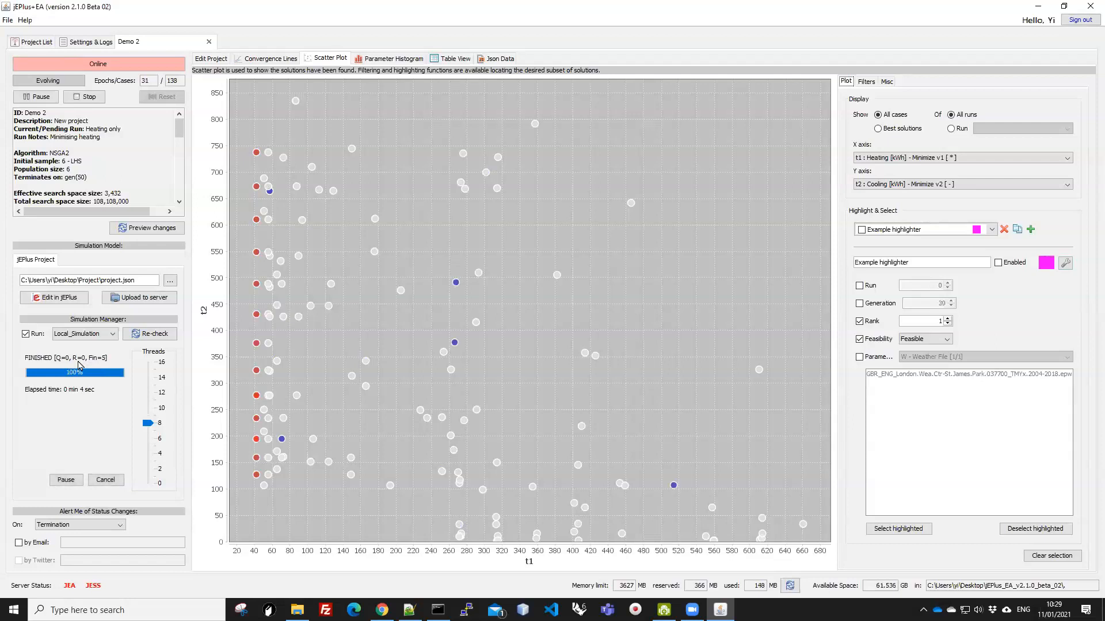
click(207, 59)
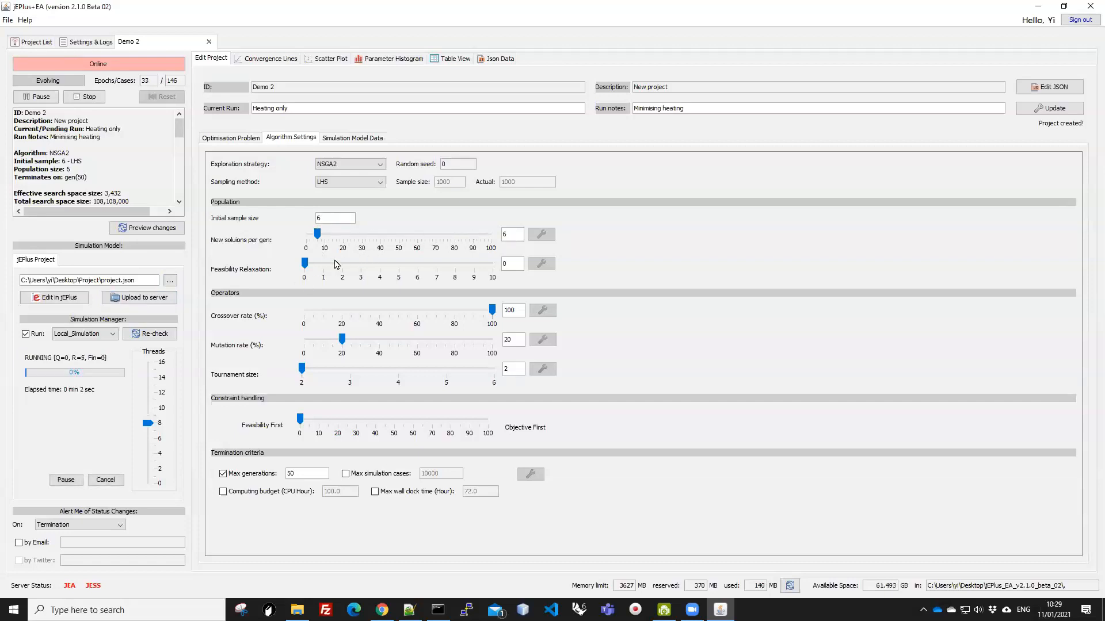
click(323, 60)
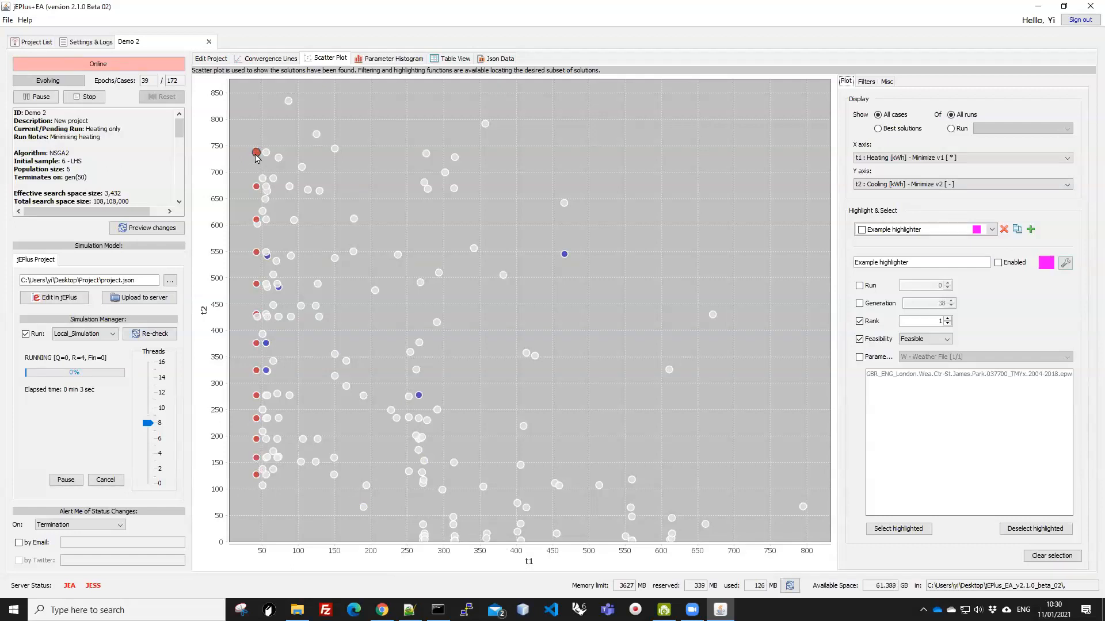
mouse_move(256, 154)
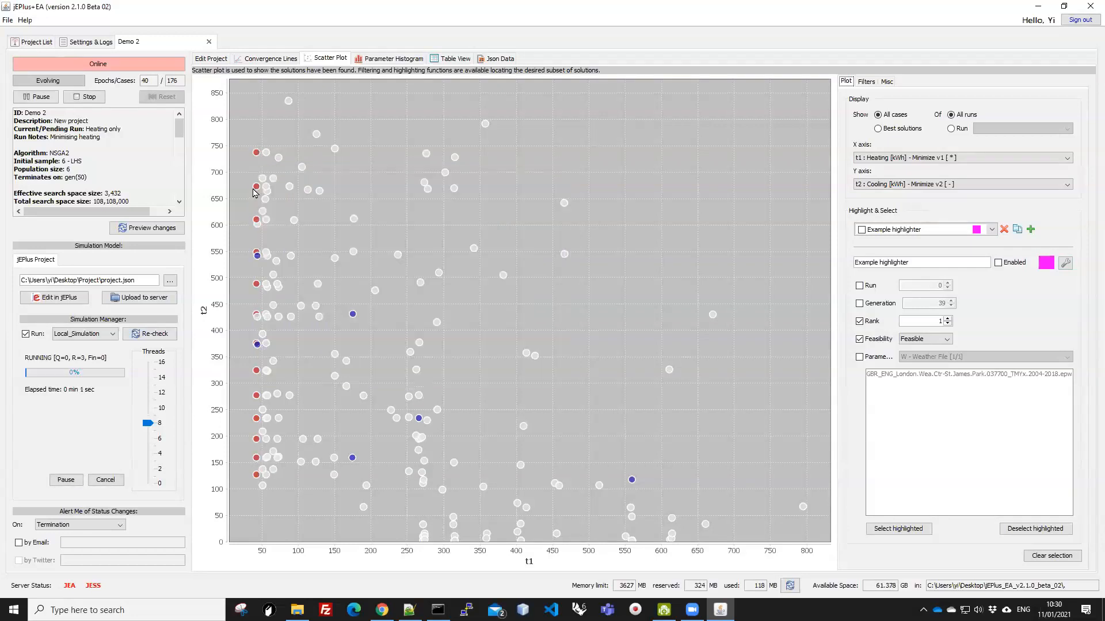
mouse_move(257, 189)
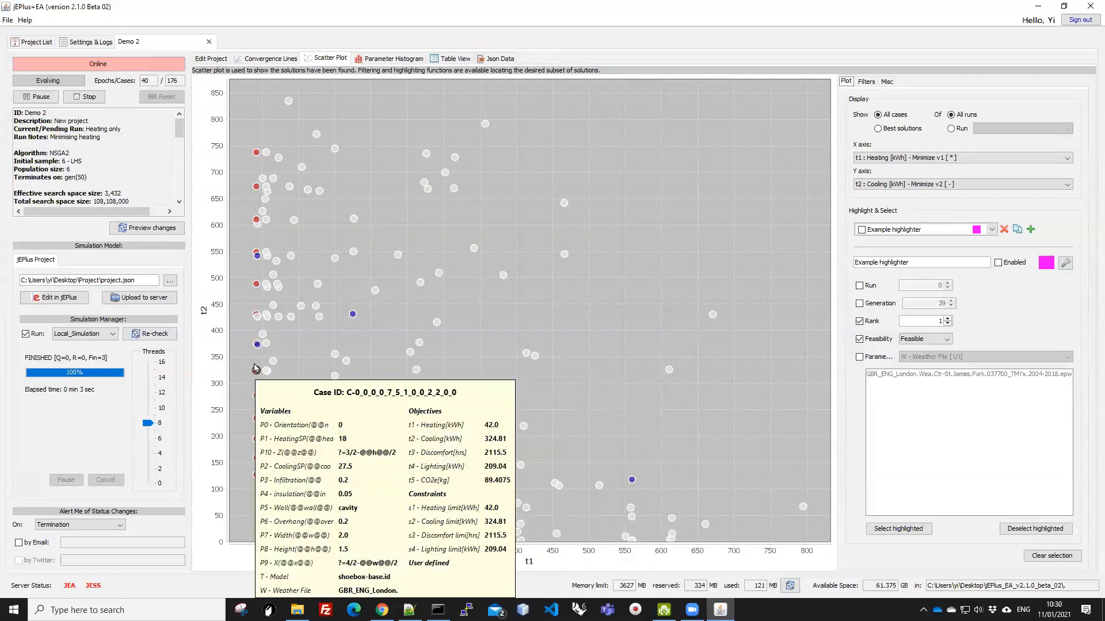
mouse_move(257, 316)
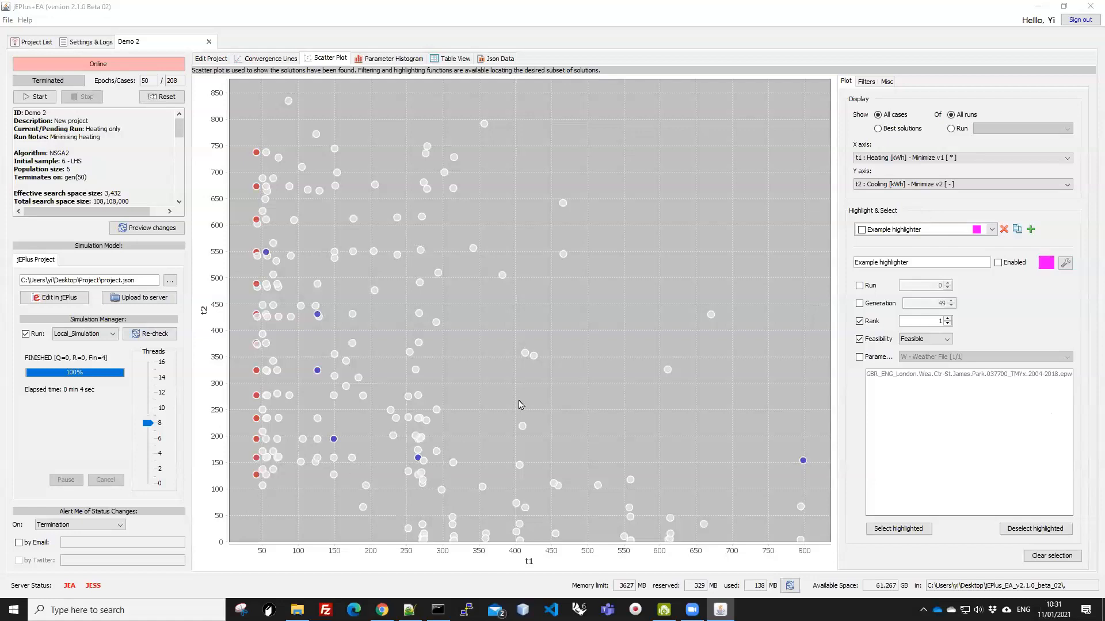
click(257, 156)
Step: Examine the search space ranges of the orientation (P0) and heating setpoint (P1) variables in the problem definition
click(207, 59)
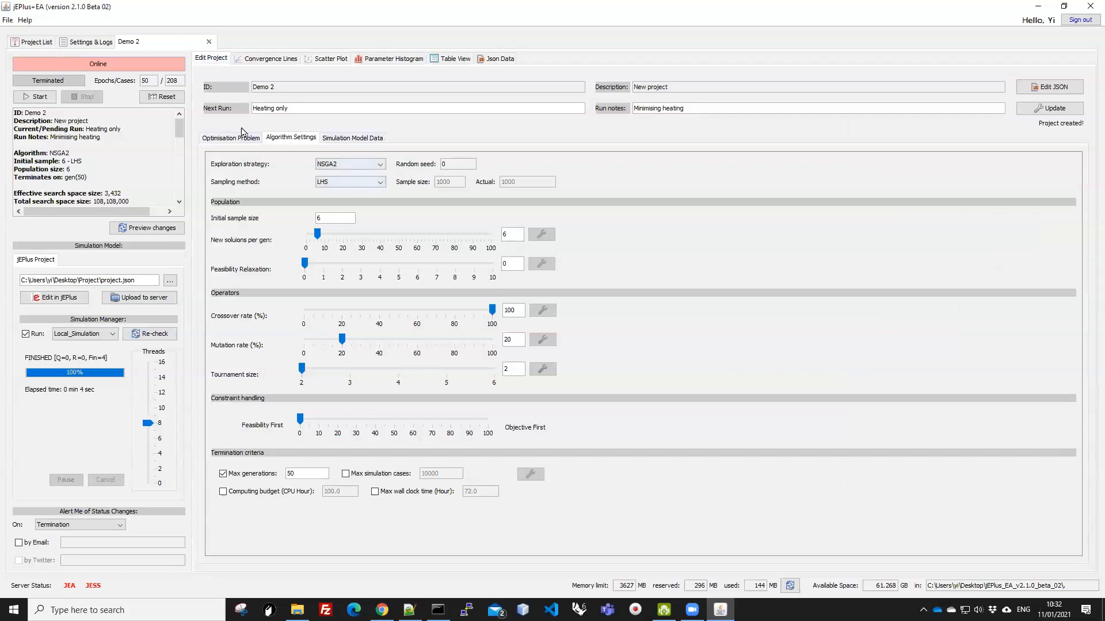
click(229, 139)
click(222, 166)
click(289, 195)
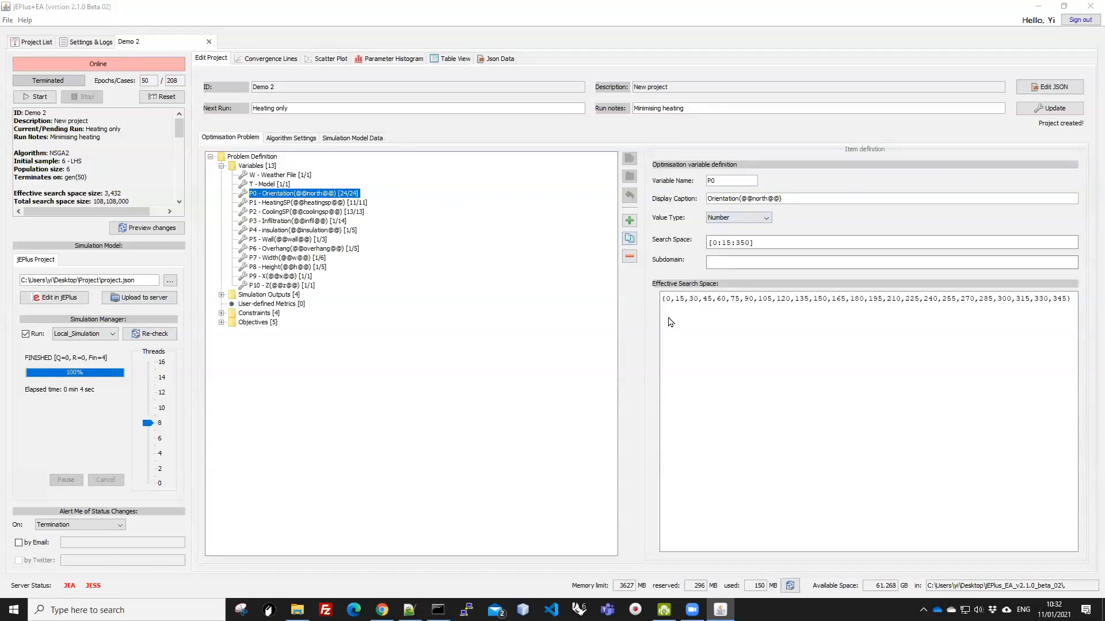
double_click(722, 243)
click(714, 244)
double_click(715, 243)
click(284, 203)
drag(712, 243, 750, 242)
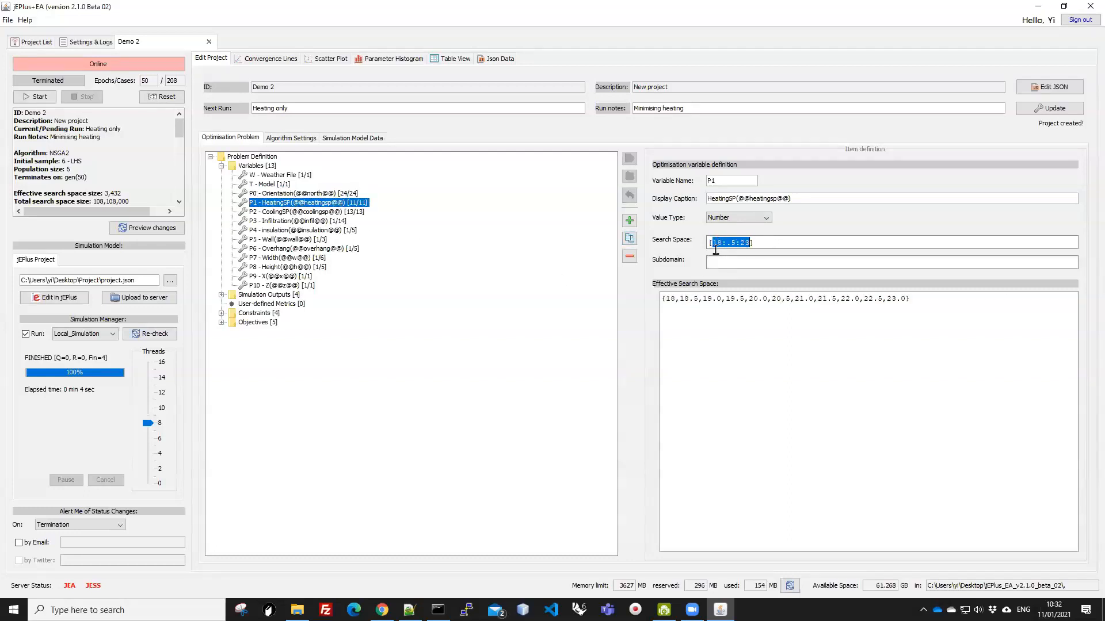
click(722, 244)
mouse_move(740, 243)
mouse_down()
mouse_move(750, 242)
mouse_move(735, 242)
mouse_up()
Step: Examine the cooling setpoint (P2) search space and compare it with those of the neighbouring variables
click(281, 213)
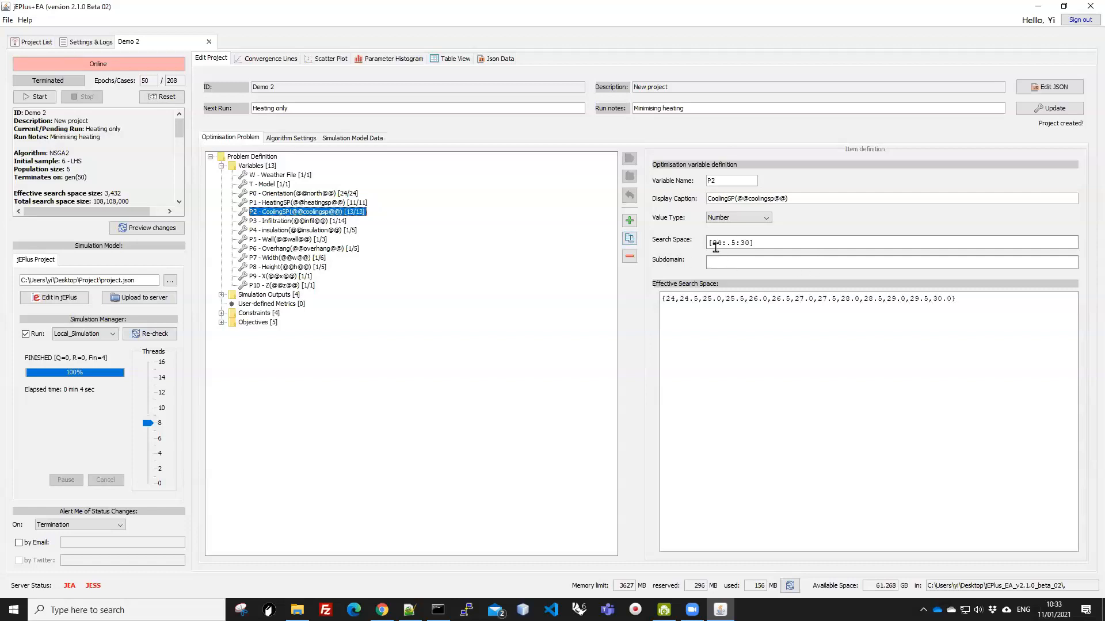
drag(710, 242, 755, 243)
click(756, 244)
click(285, 202)
key(Down)
key(Up)
key(Up)
key(Down)
key(Down)
key(Up)
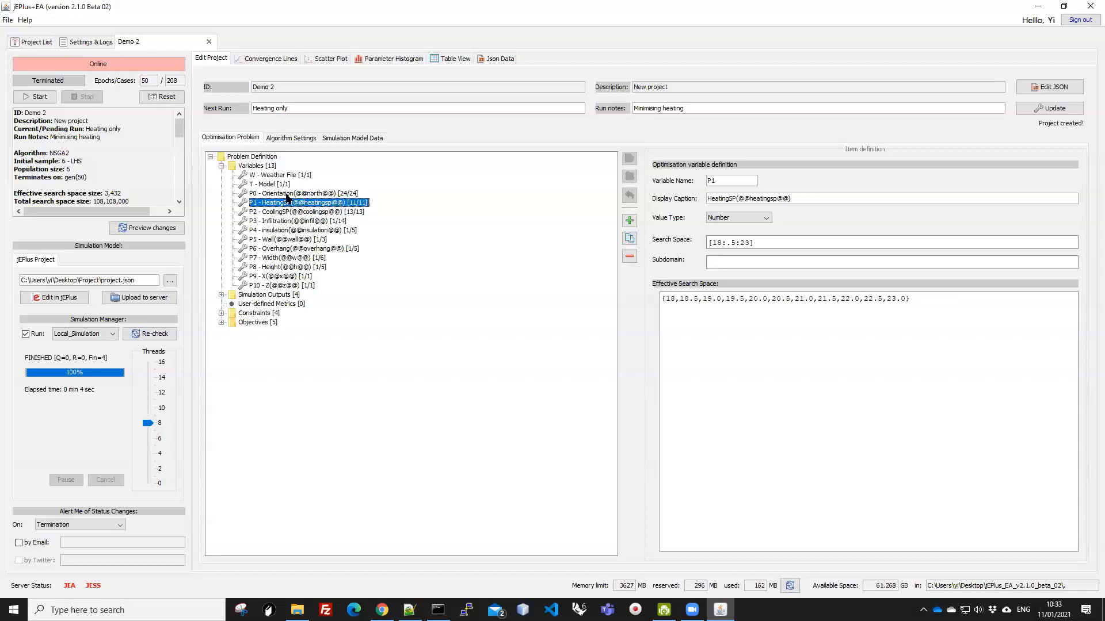
Step: Compare the search space definitions of the orientation (P0), heating setpoint (P1) and cooling setpoint (P2) variables
click(286, 195)
click(284, 203)
click(274, 214)
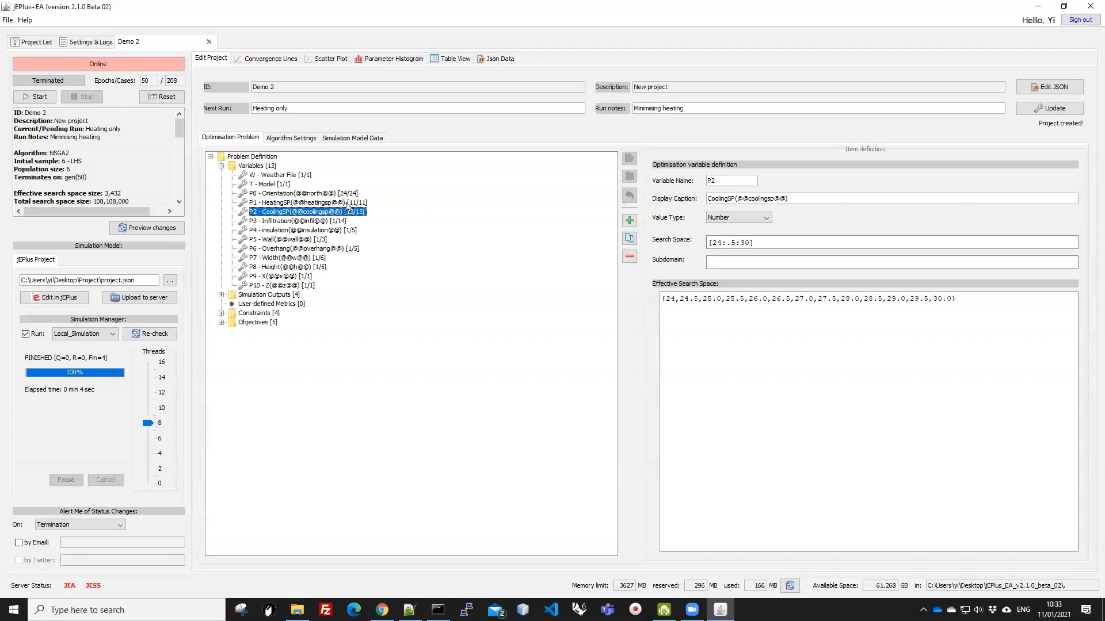
click(309, 194)
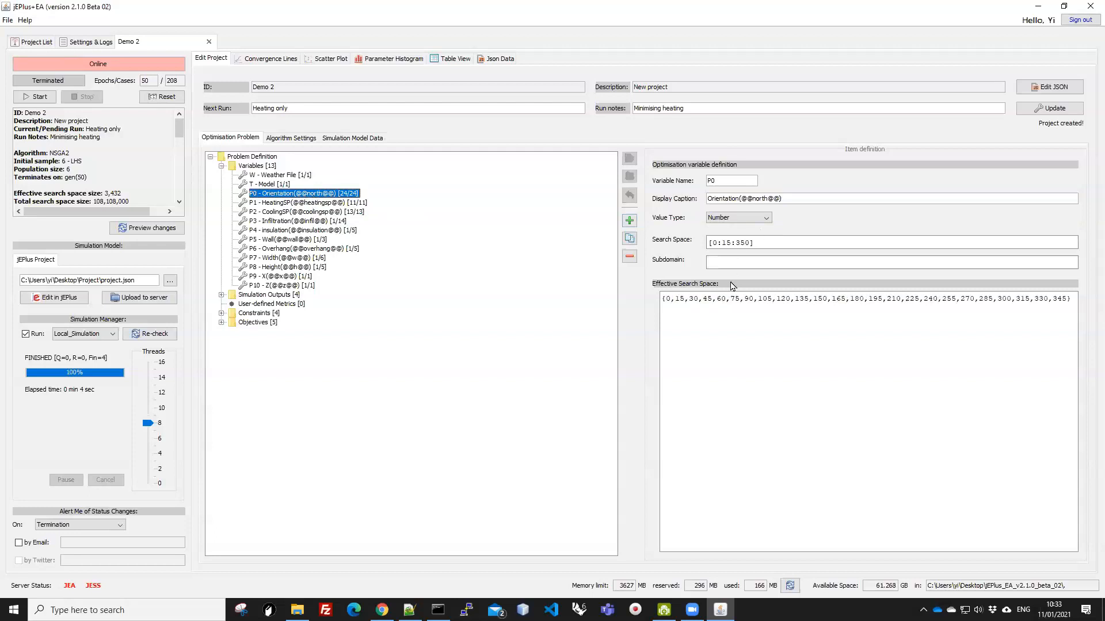
click(280, 203)
click(277, 212)
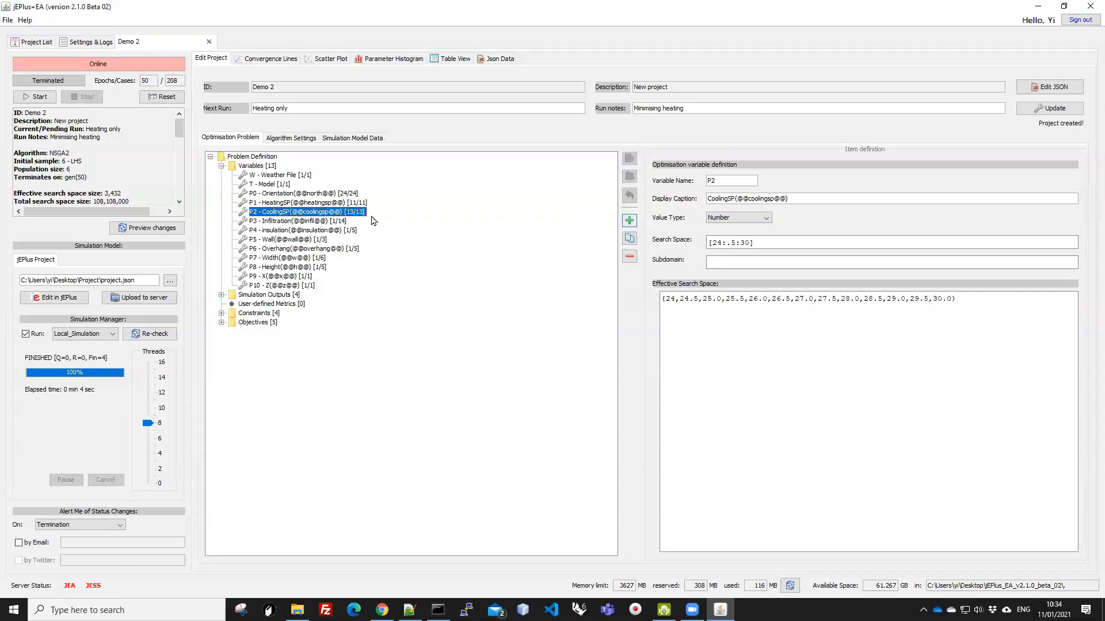
click(284, 204)
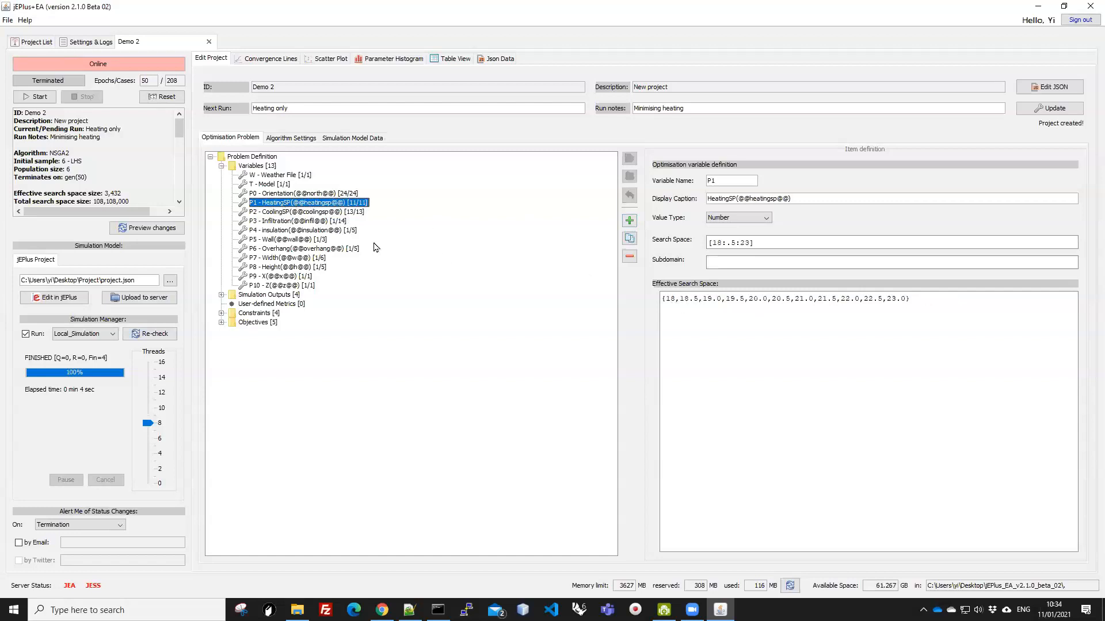
click(272, 195)
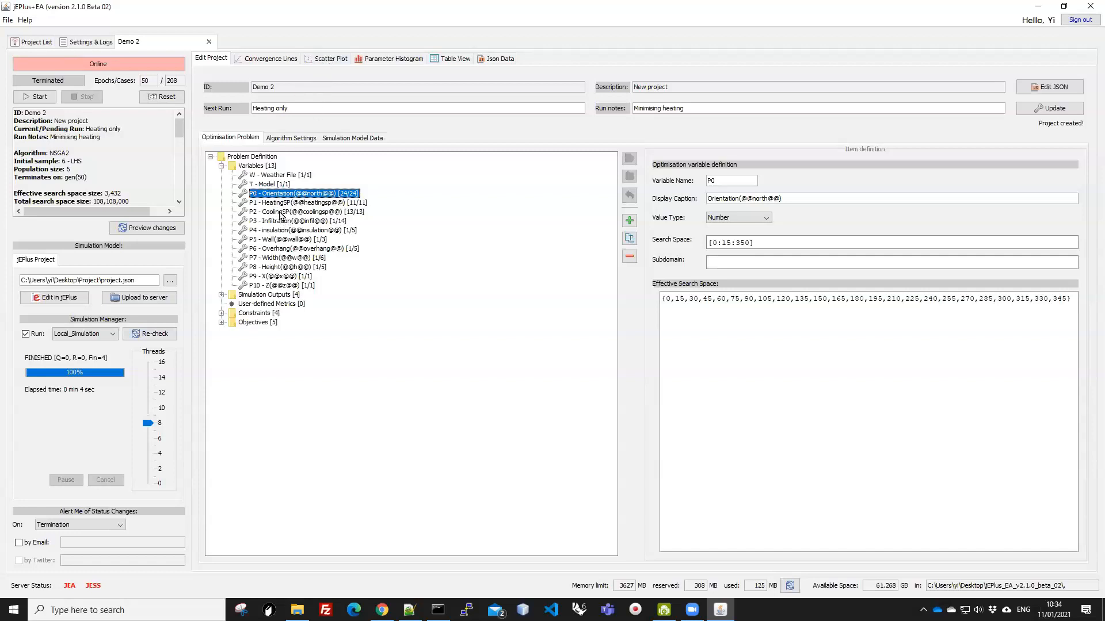
Step: Inspect the lowest-heating solutions on the scatter plot from highest to lowest cooling, comparing their variables and objectives
click(330, 60)
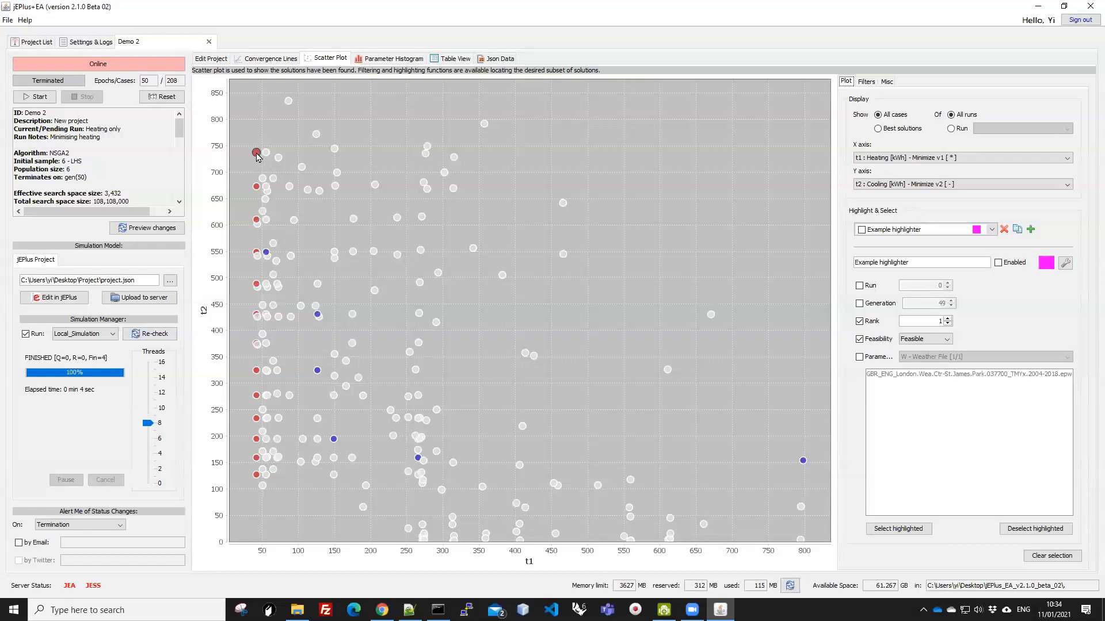
mouse_move(258, 156)
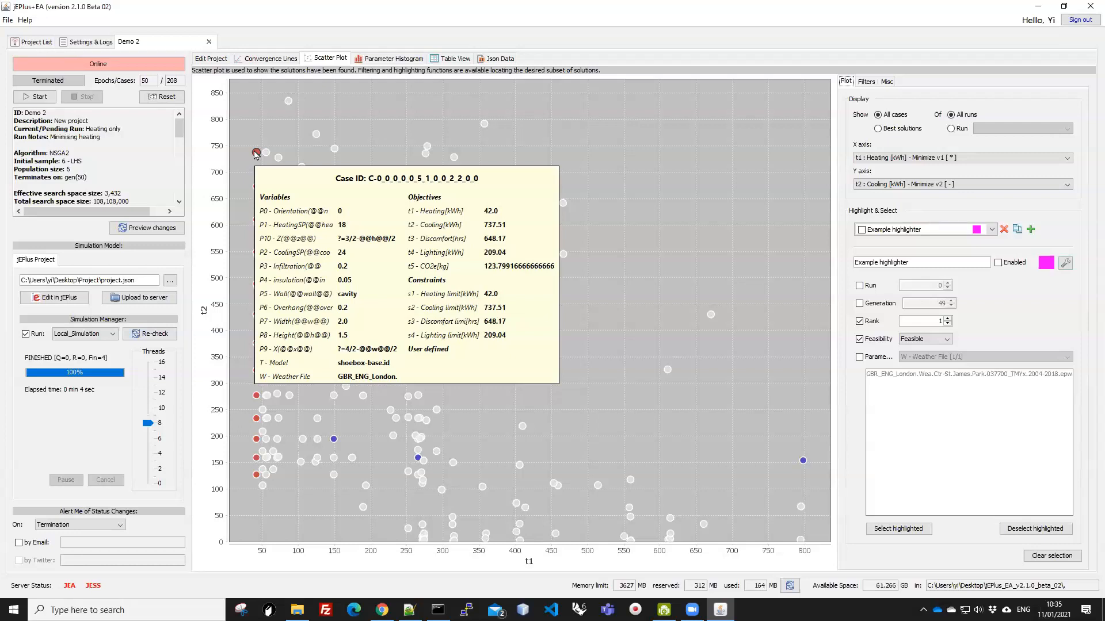
mouse_move(257, 187)
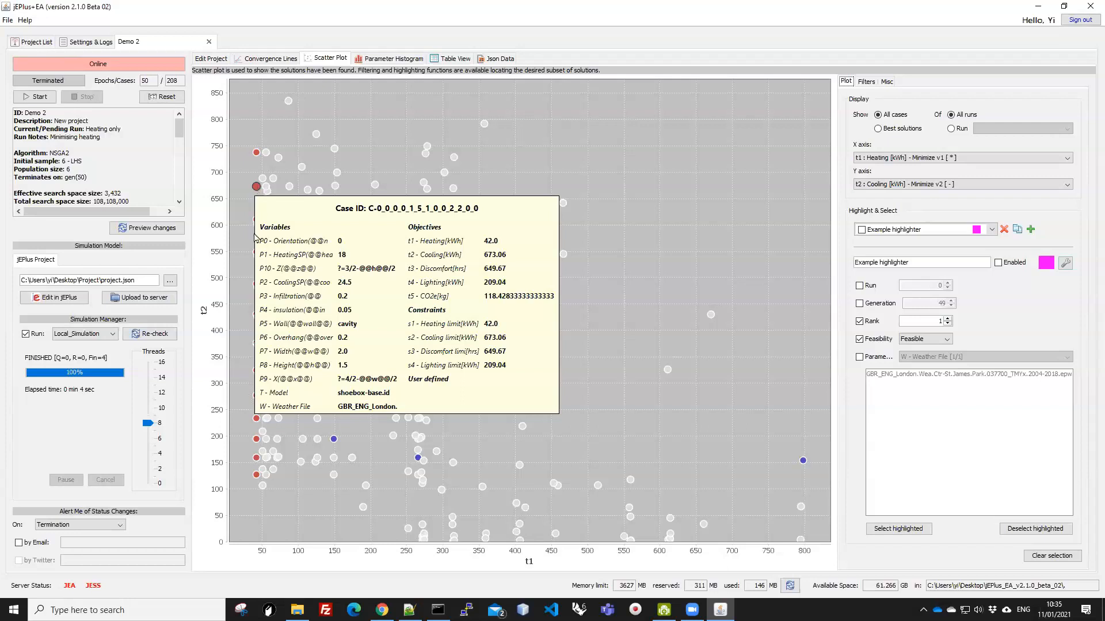
mouse_move(254, 477)
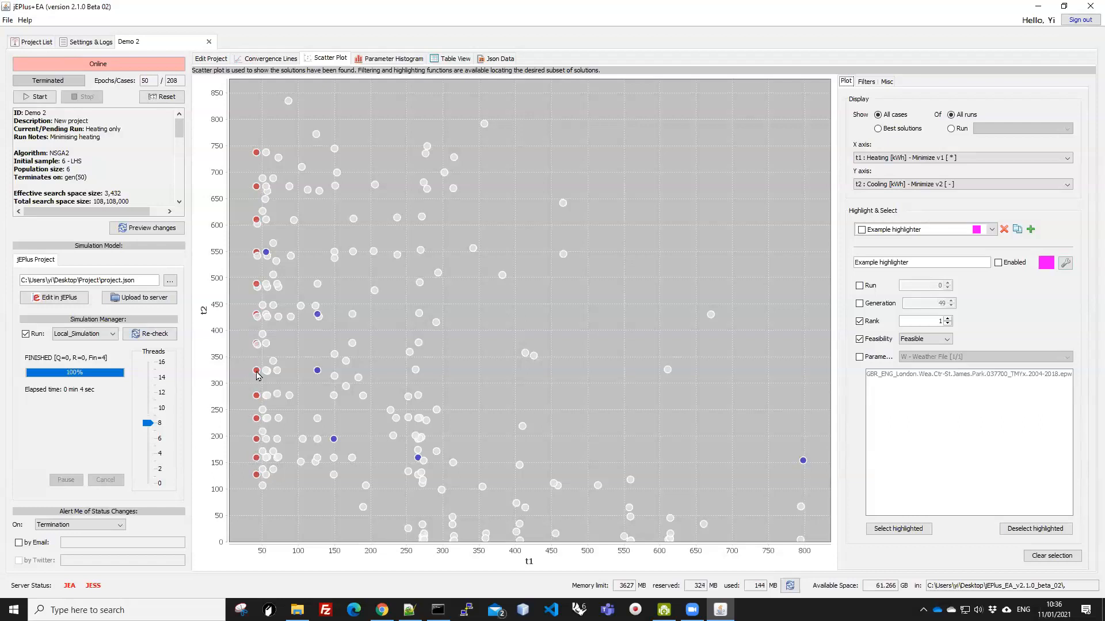
mouse_move(257, 374)
mouse_move(257, 441)
mouse_move(256, 478)
mouse_move(519, 541)
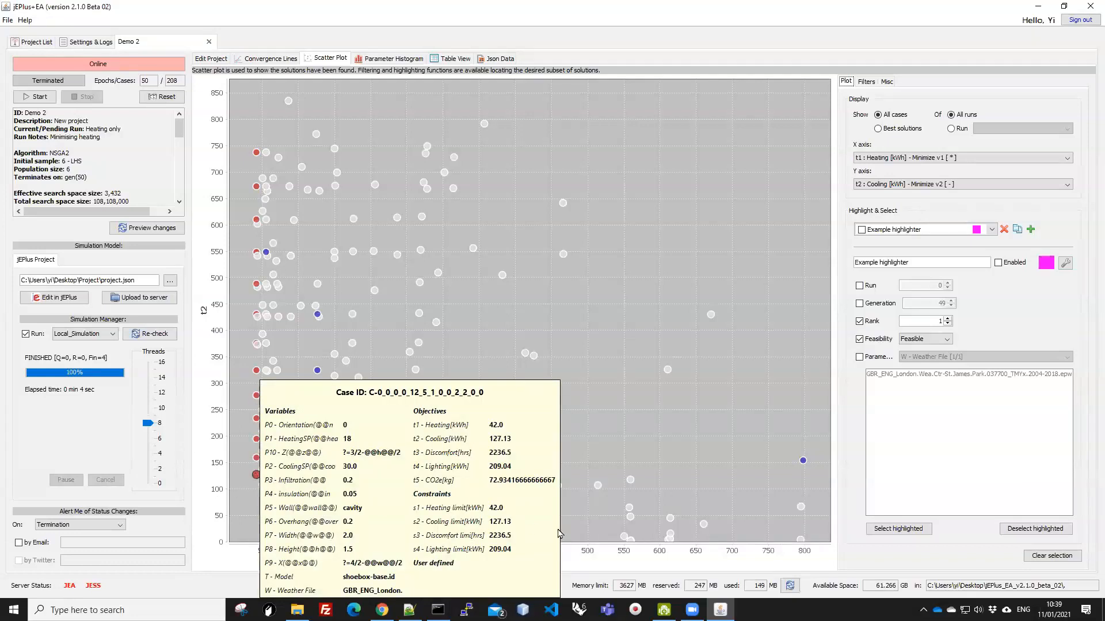
mouse_move(423, 541)
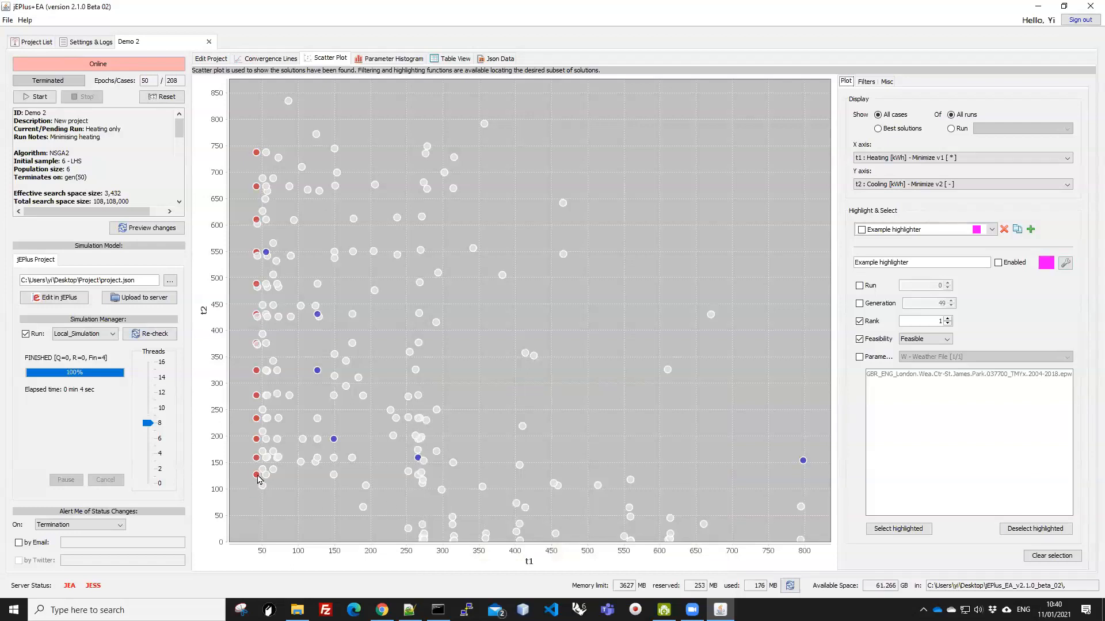
mouse_move(257, 475)
mouse_move(423, 542)
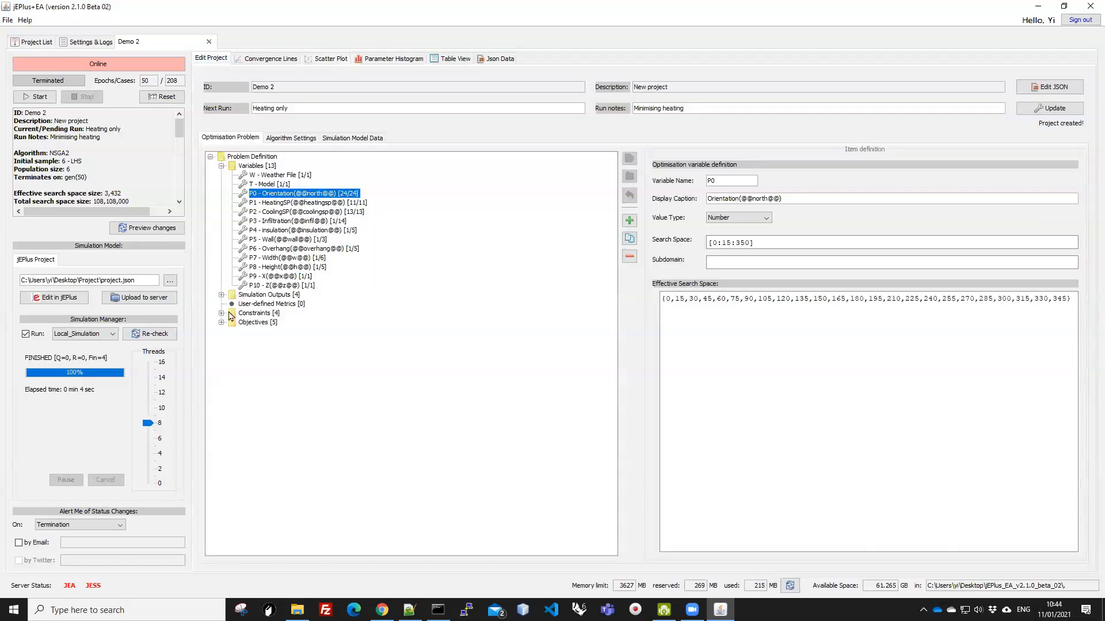
Step: Enable the t2 Cooling objective in the problem definition and check its settings against the t1 Heating objective
click(221, 323)
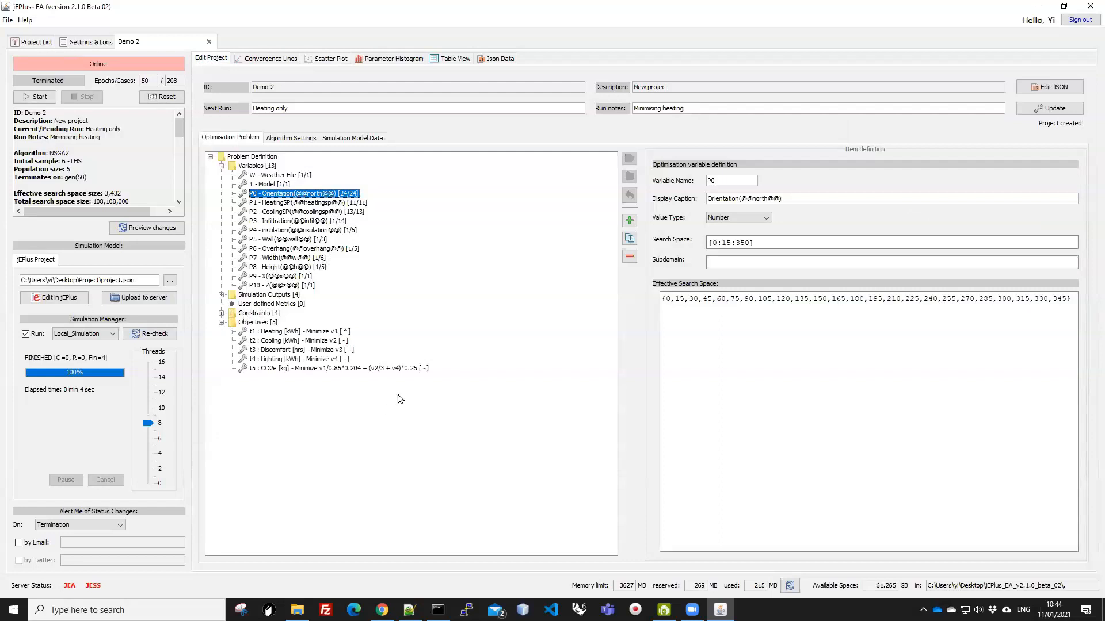
click(265, 341)
click(907, 182)
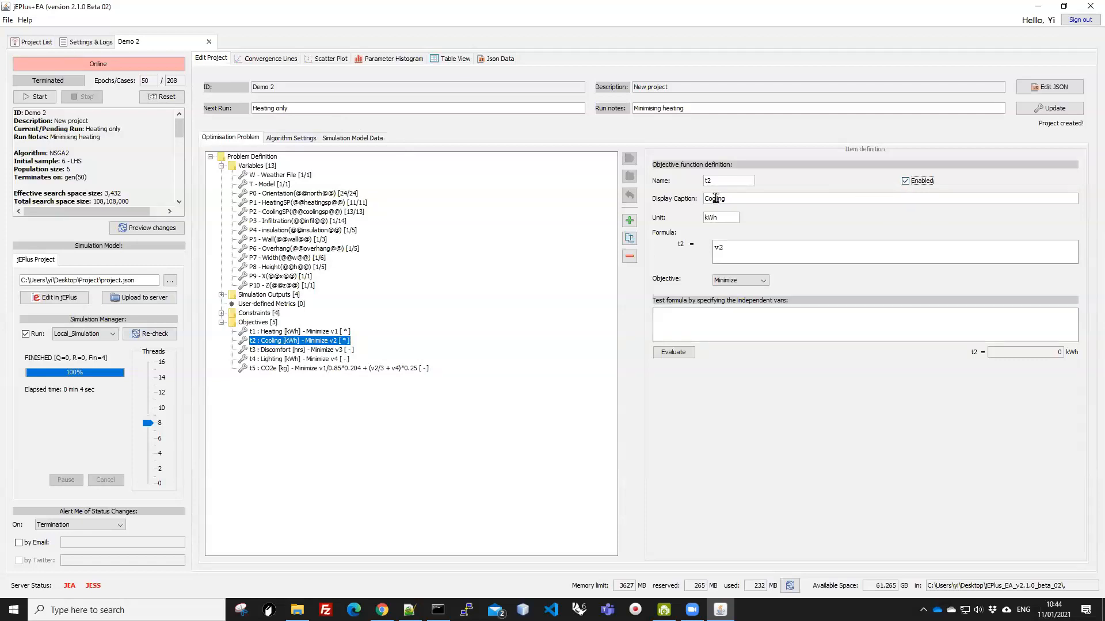
click(319, 333)
click(312, 341)
click(309, 332)
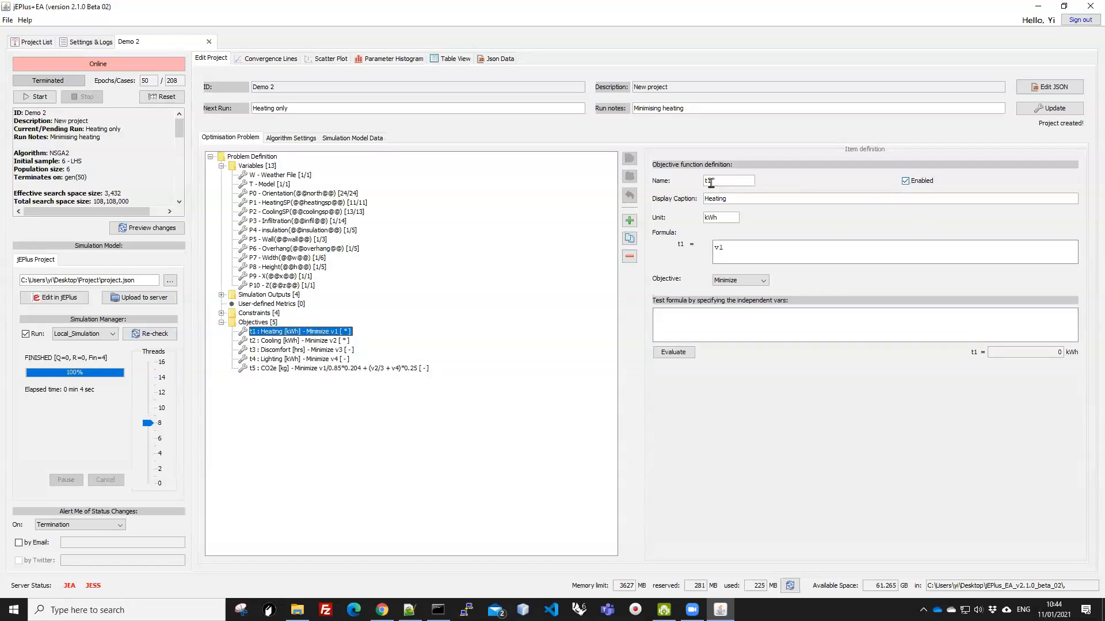
Step: Name the next run "Heating/Cooling" and set its run notes to "Minimising heating and cooling"
click(272, 108)
text(/Cooling)
key(shift+End)
key(Delete)
click(686, 108)
click(287, 341)
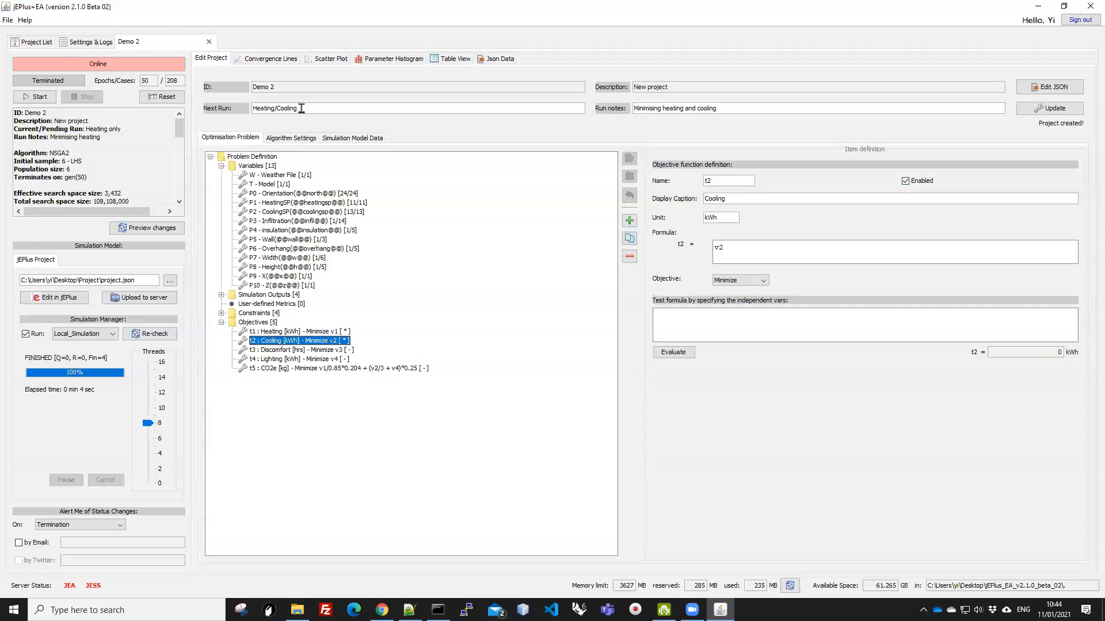
Step: Set the algorithm's maximum generations to 30 and submit the project update
click(292, 138)
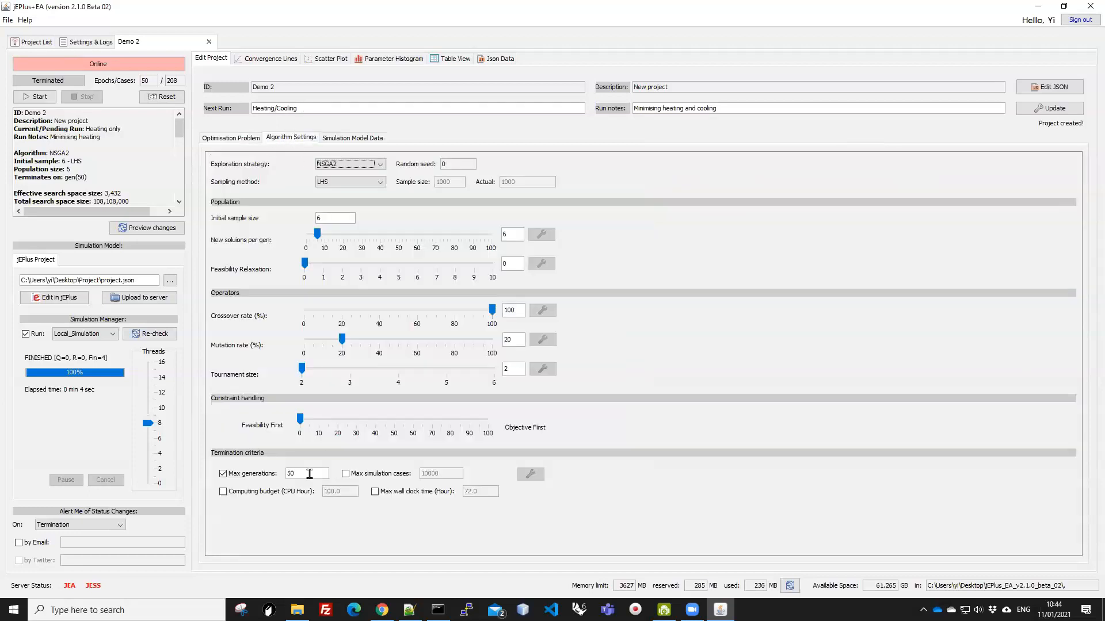
click(290, 475)
click(1055, 109)
click(509, 330)
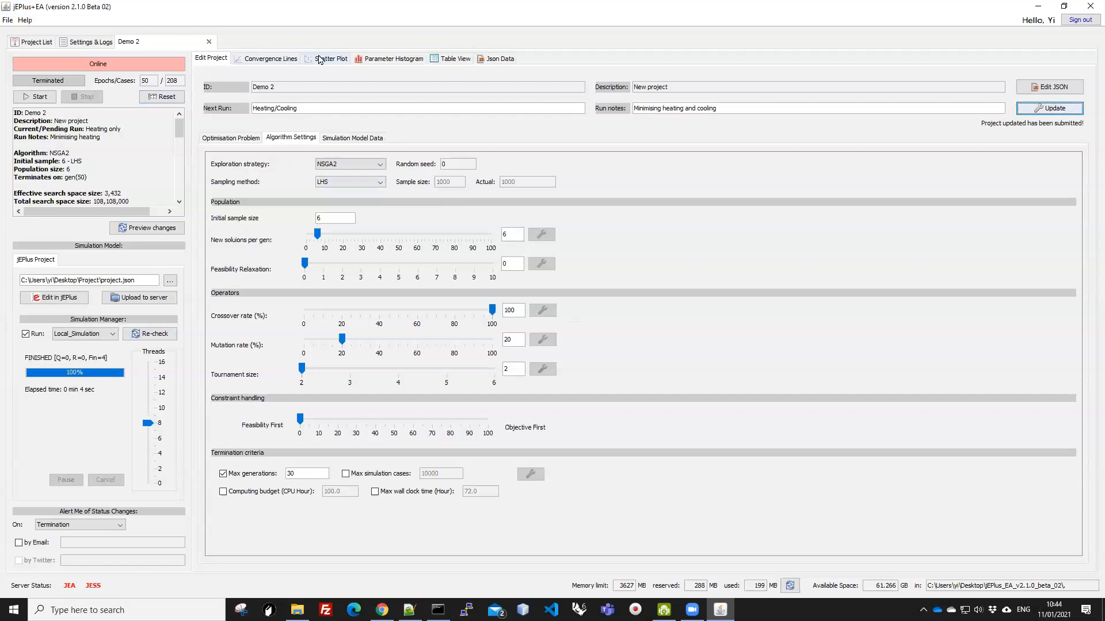
Step: Start the Heating/Cooling optimisation and follow its progress on the scatter plot
click(321, 60)
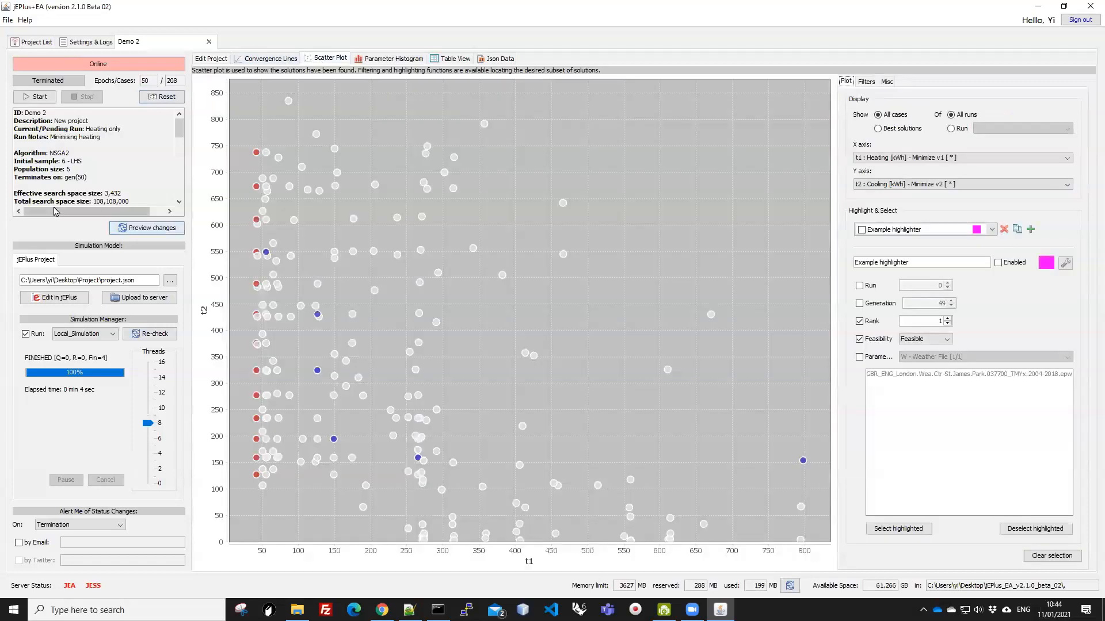
click(31, 98)
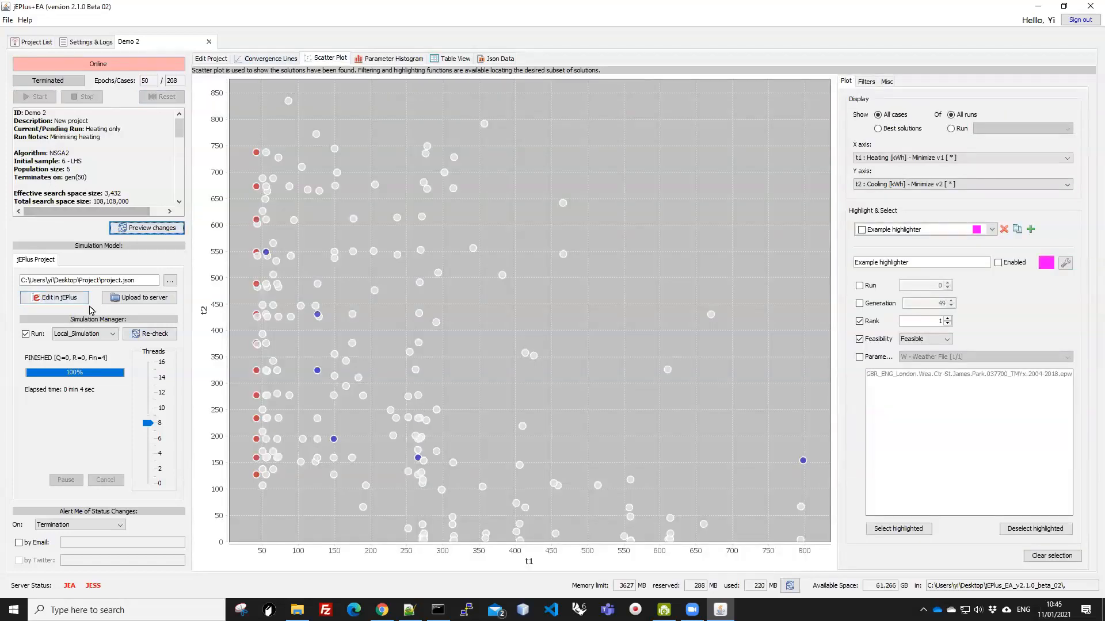
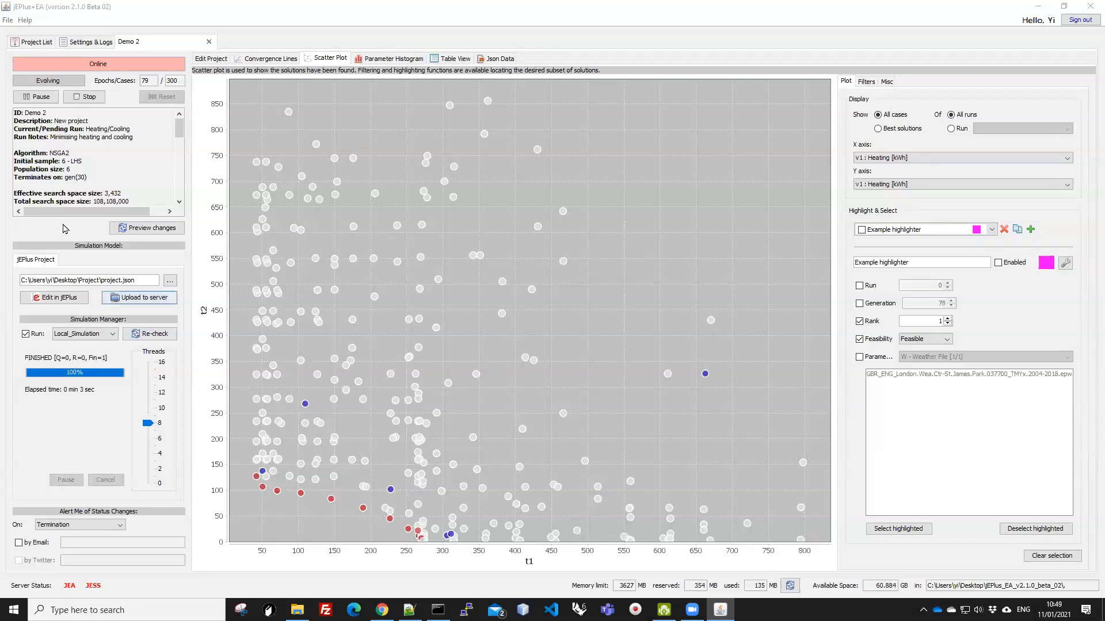
scroll(118, 193, down, 1)
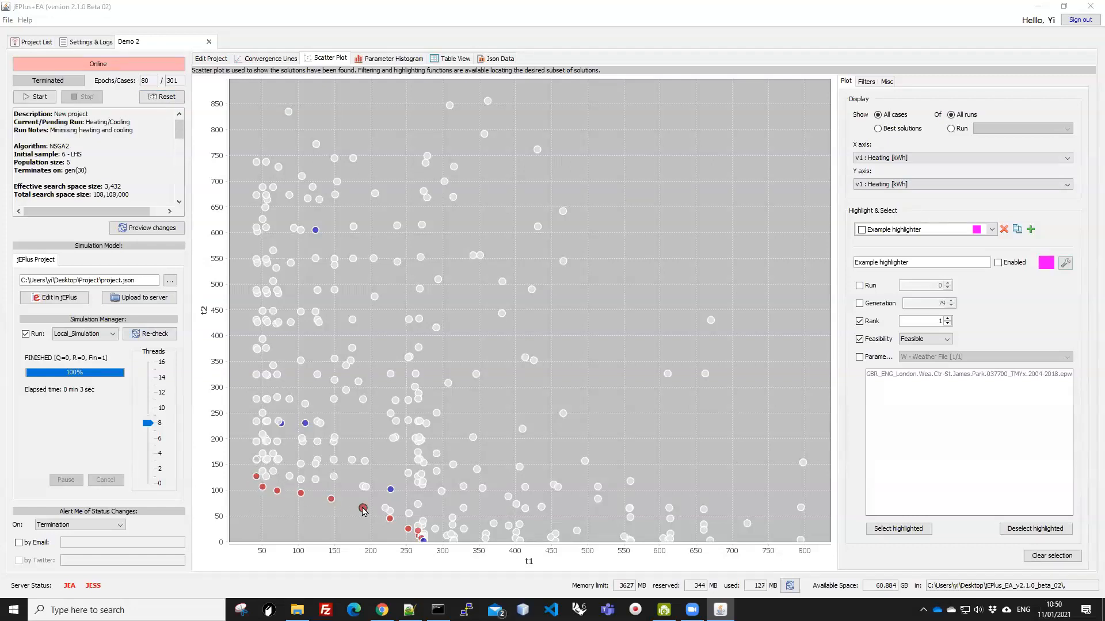
Step: Inspect the solutions at both ends of the heating/cooling Pareto front, including a close-up of the lowest-cooling end
click(257, 480)
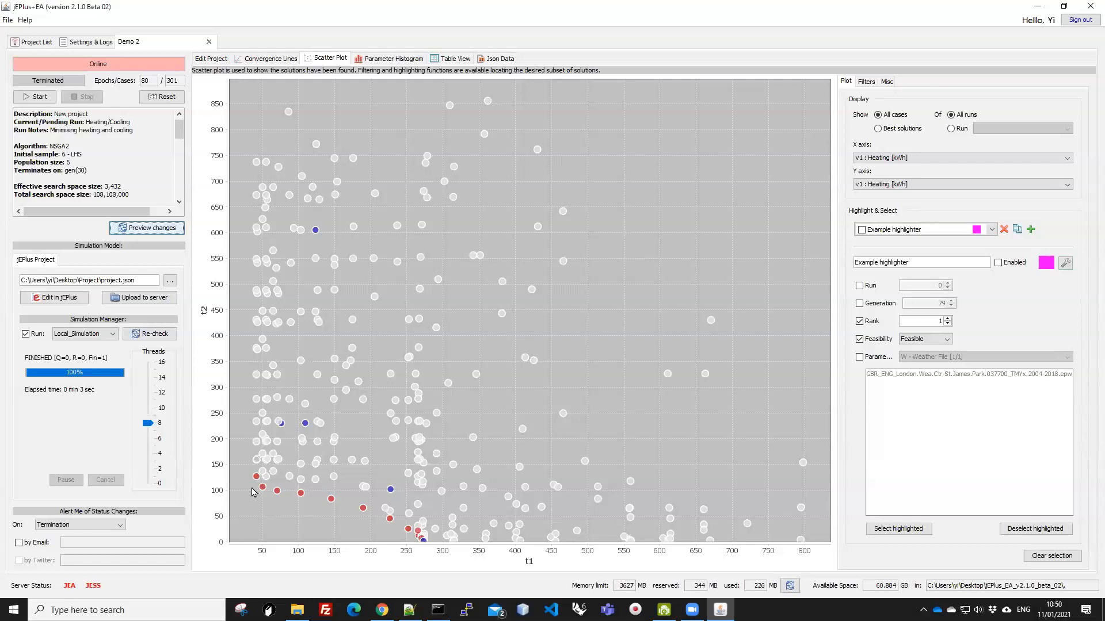
mouse_move(258, 480)
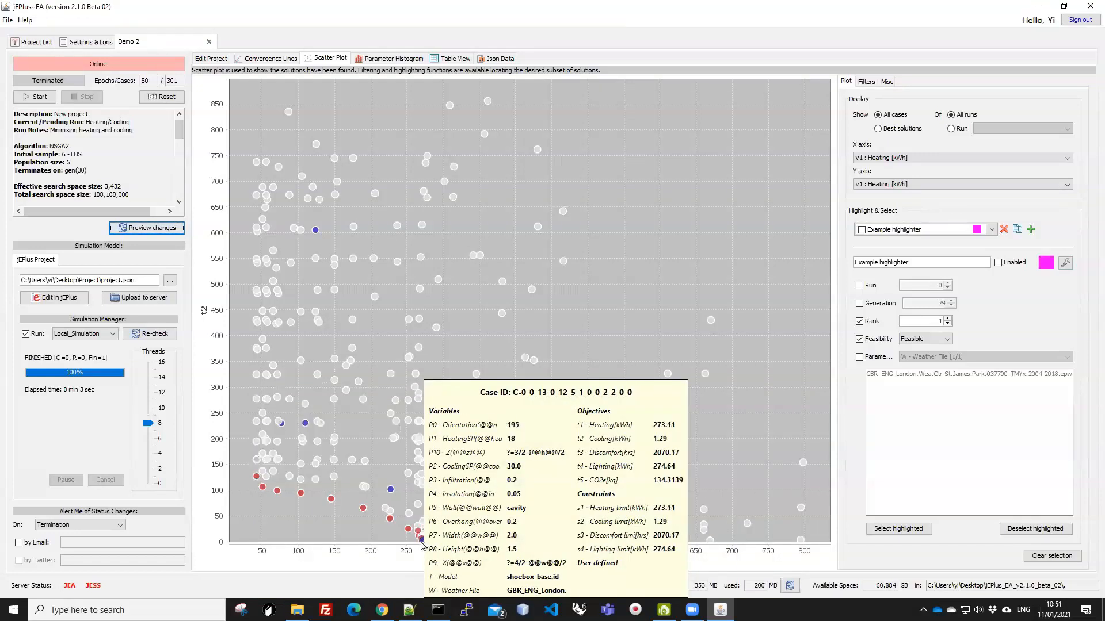
drag(396, 527, 433, 553)
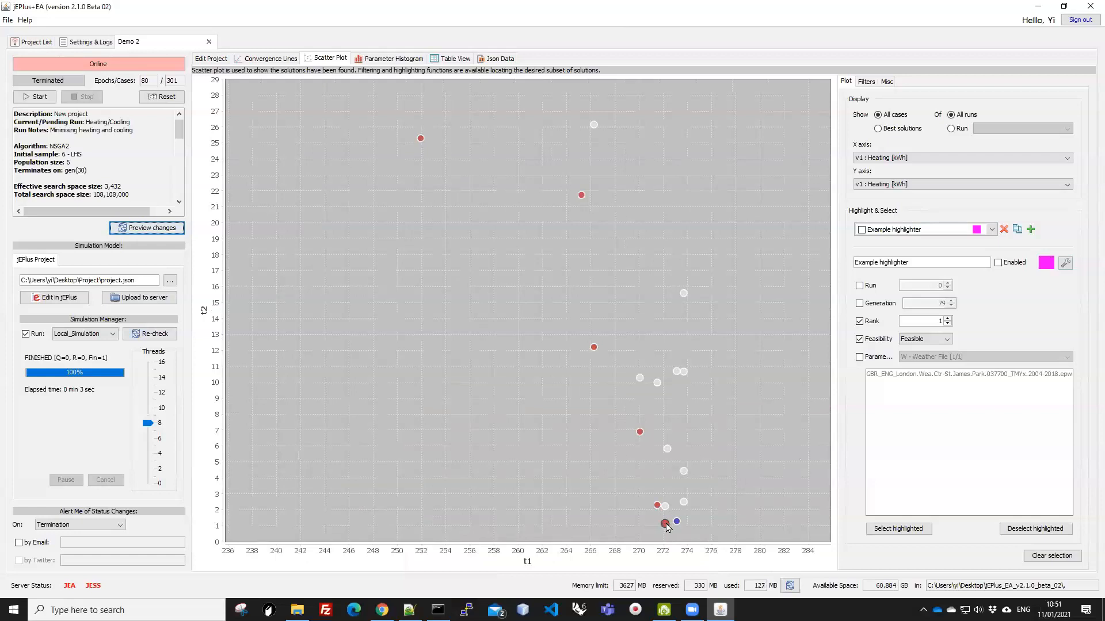
mouse_move(665, 525)
drag(539, 488, 545, 483)
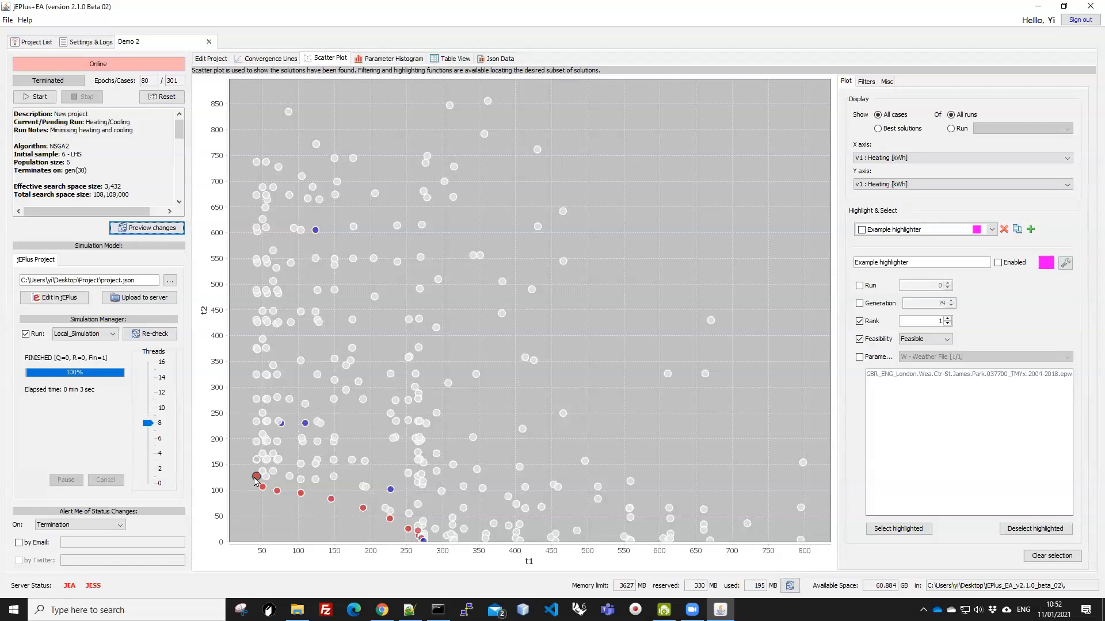
mouse_move(256, 482)
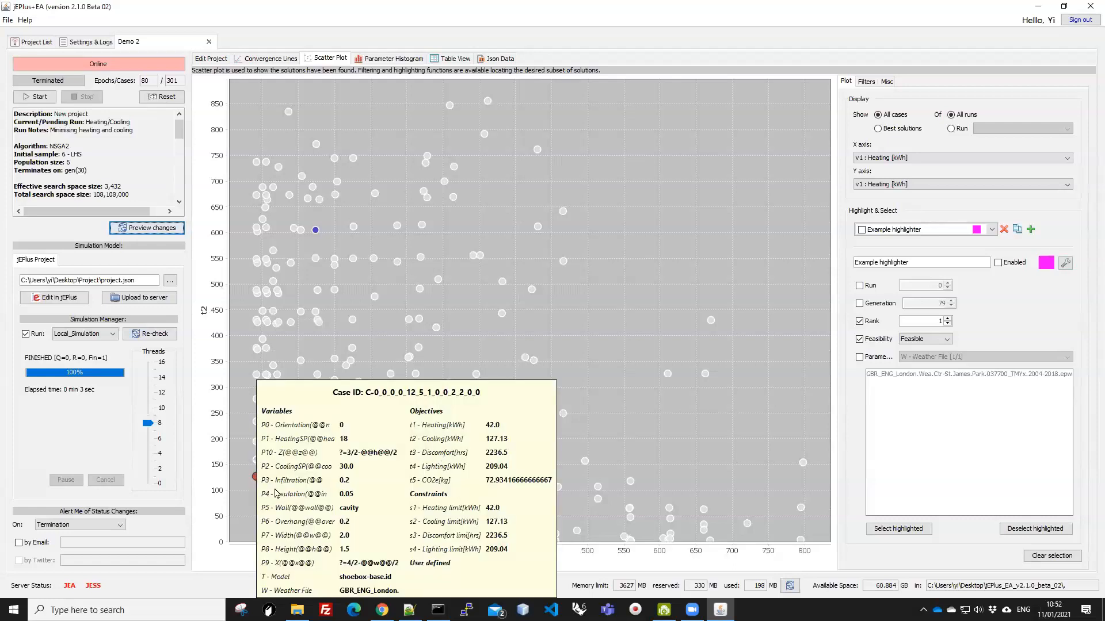
Step: Limit the scatter plot to the best solutions of the Heating/Cooling [50-79] run
click(878, 128)
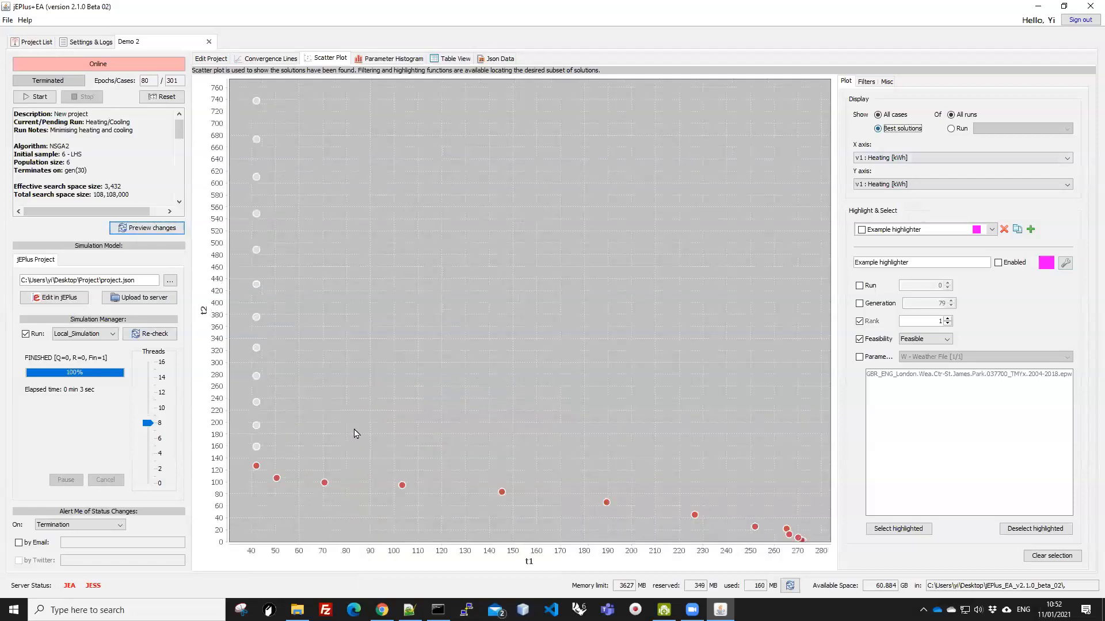
click(951, 128)
click(1022, 129)
click(1004, 149)
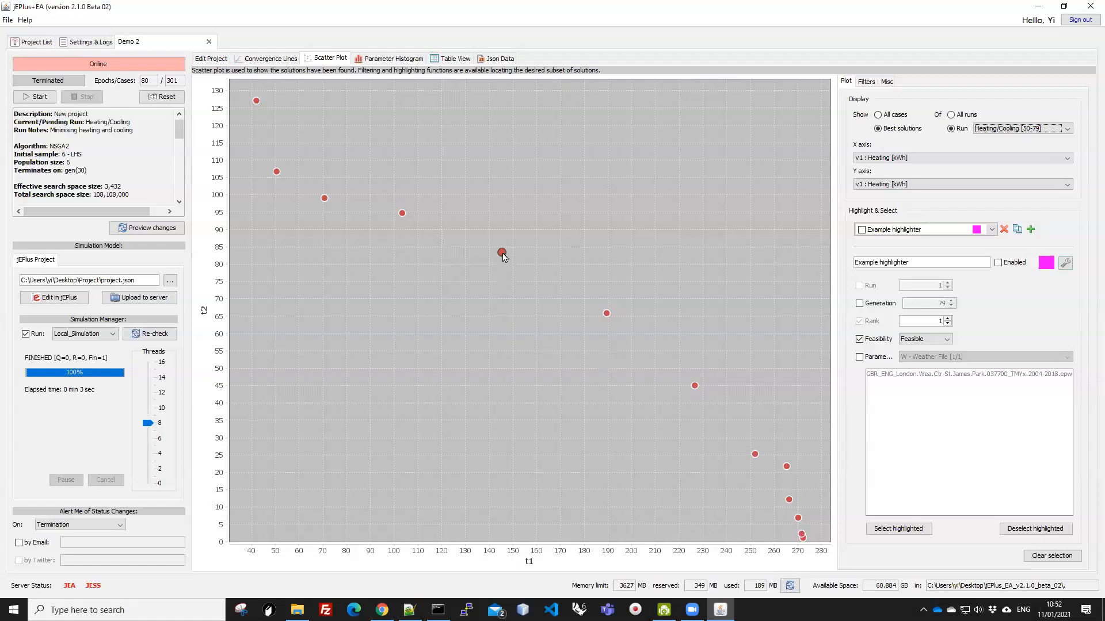
Step: Inspect individual solutions along the filtered Pareto front to compare their orientation, setpoints and objective values
mouse_move(502, 255)
mouse_move(405, 216)
mouse_move(757, 459)
mouse_move(788, 469)
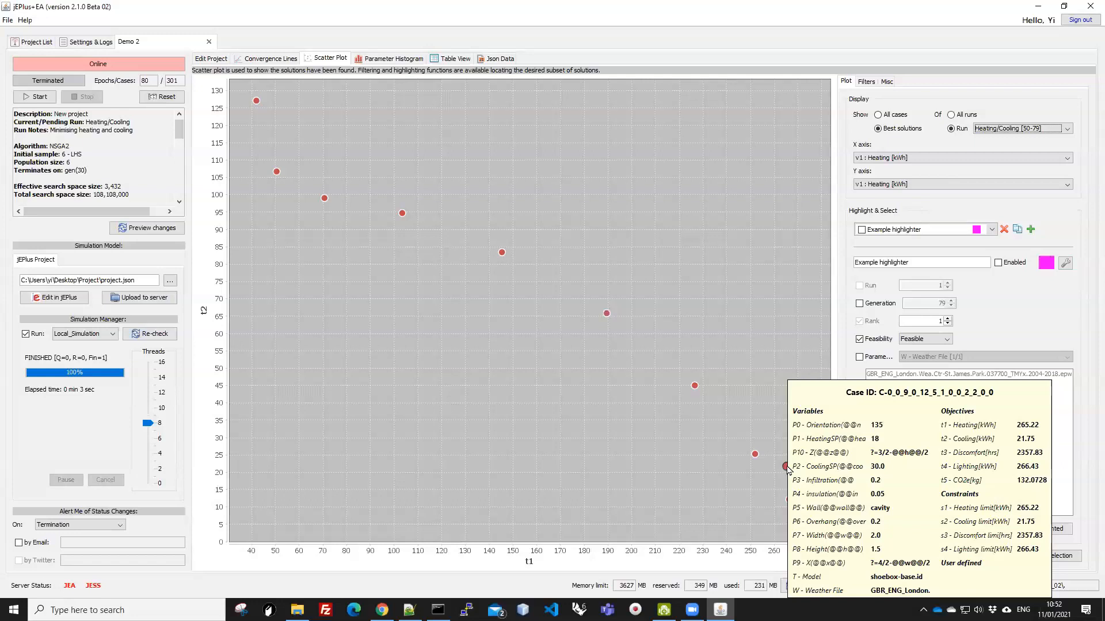
mouse_move(790, 505)
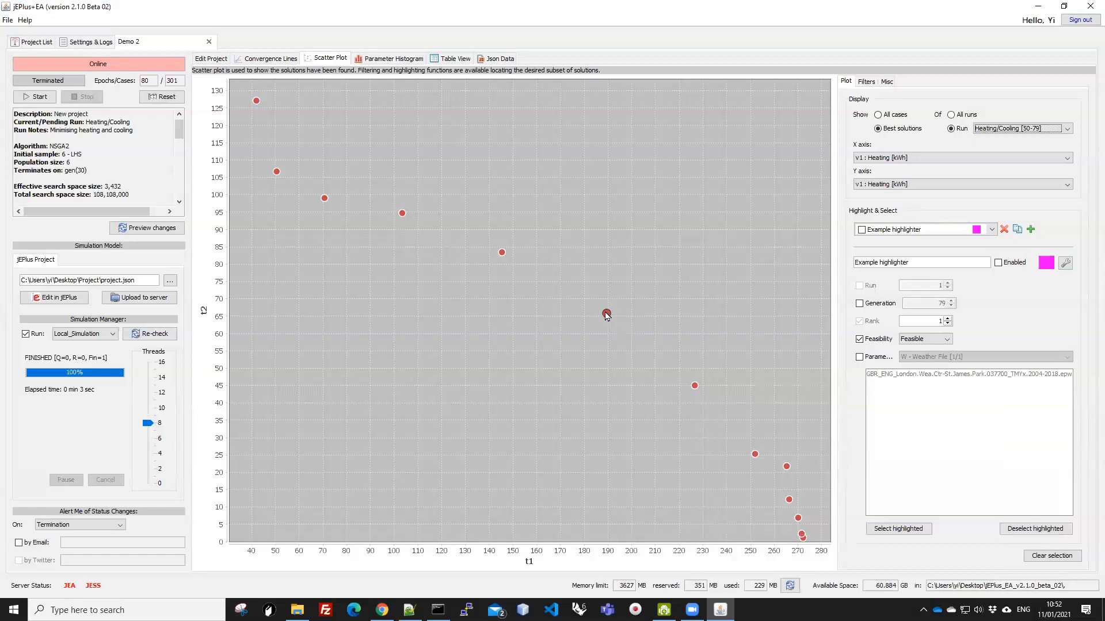
mouse_move(607, 315)
mouse_move(274, 173)
Step: Show the parameter histograms by run and select the Heating/Cooling [50-79] run
click(383, 60)
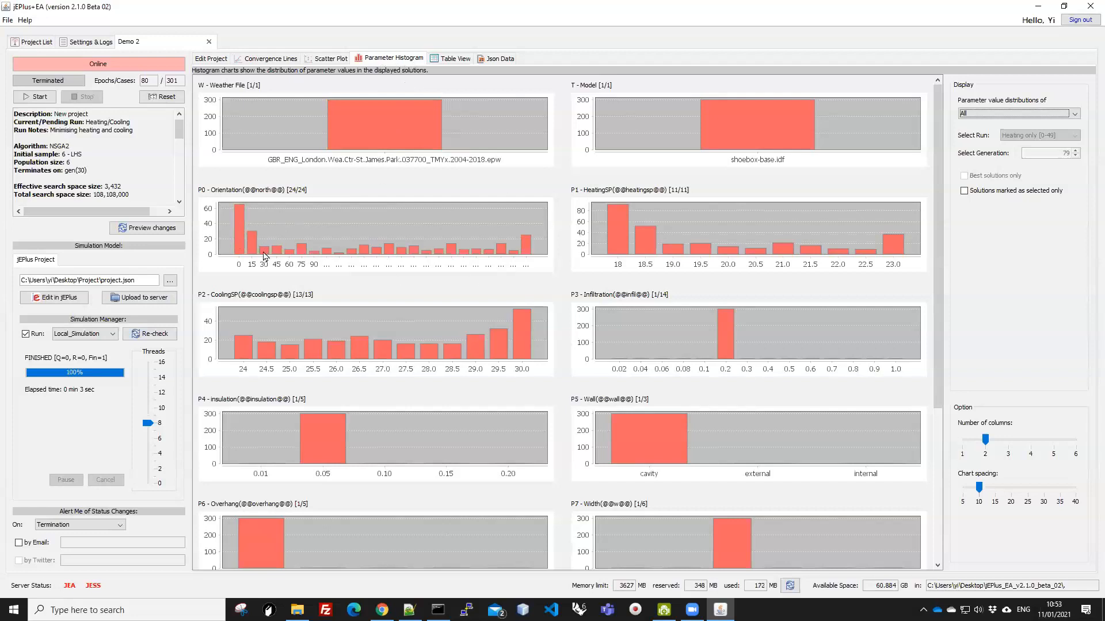
click(985, 114)
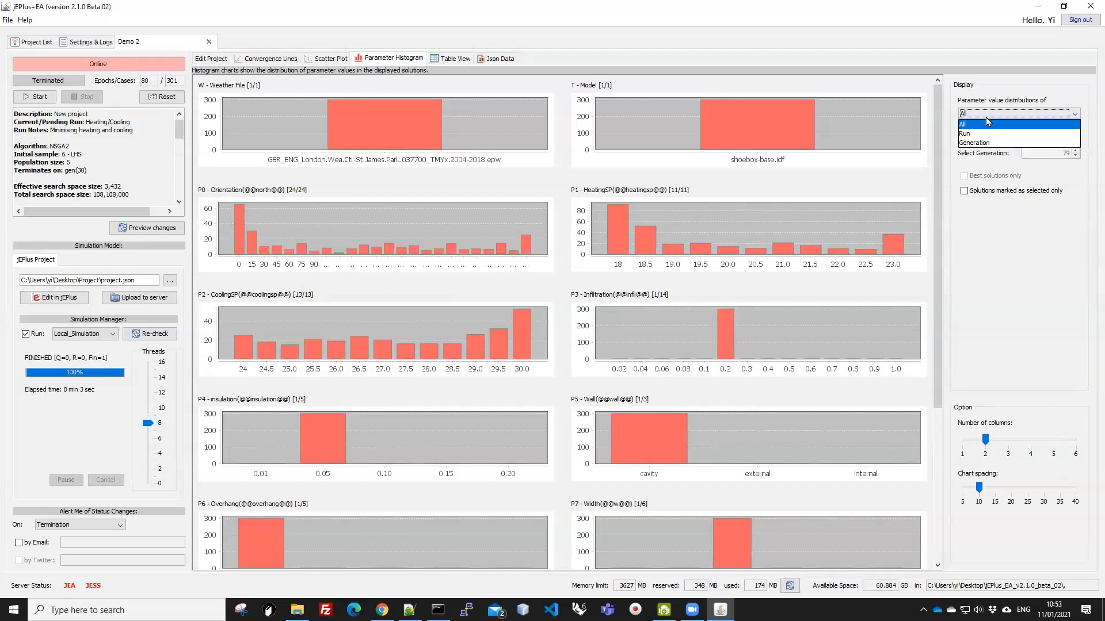
click(971, 137)
click(1037, 136)
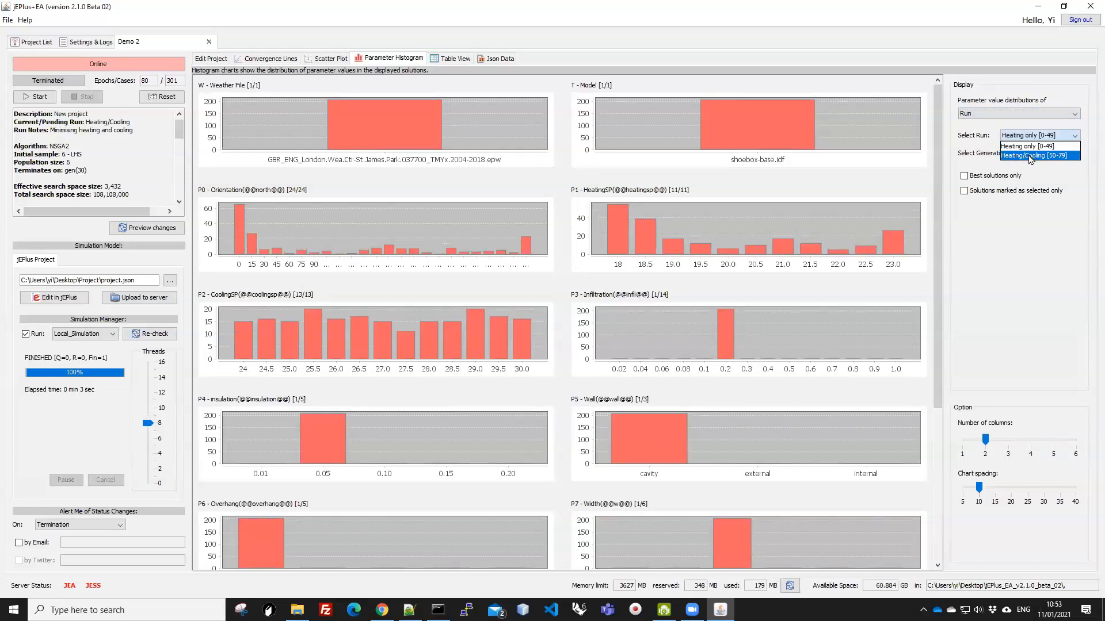
click(1029, 155)
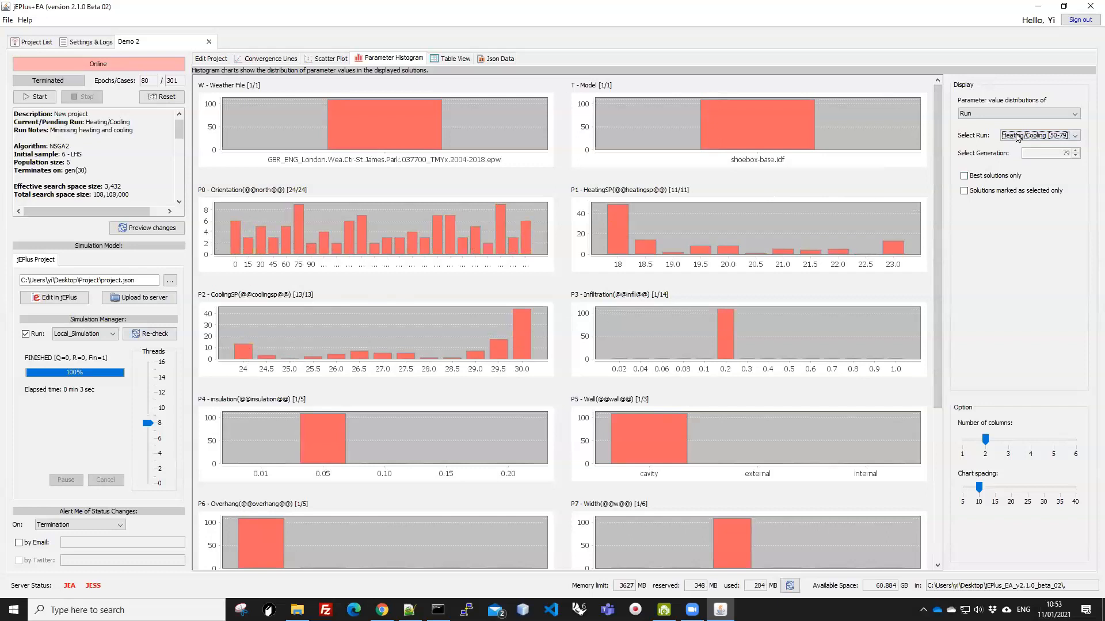
Step: Limit the parameter histograms to the best solutions only and compare the orientation distribution with the scatter plot
click(964, 176)
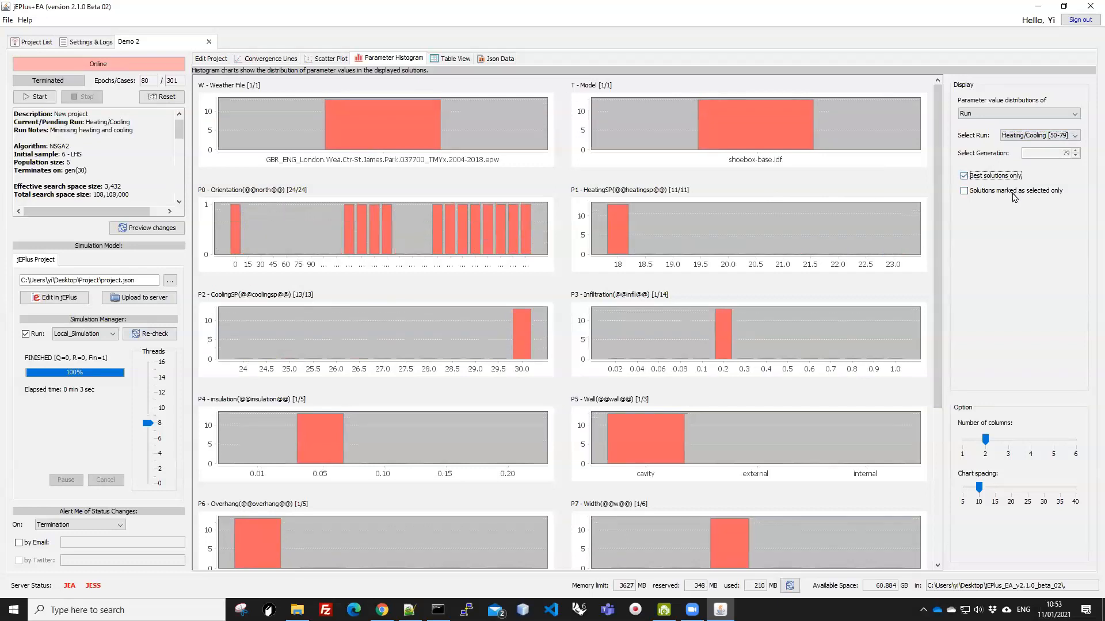
click(326, 59)
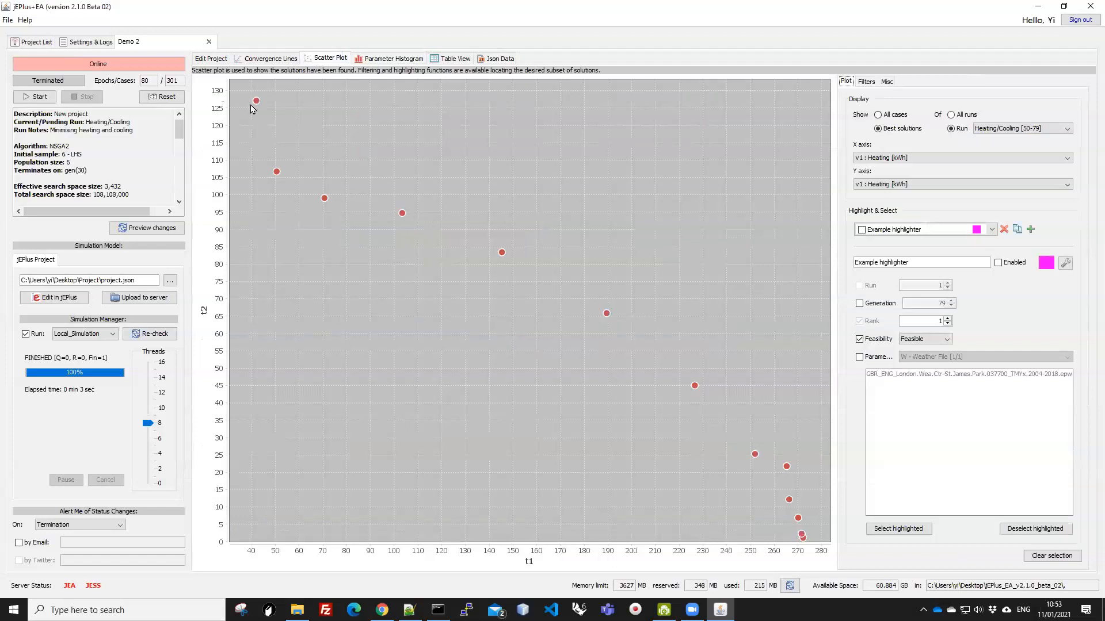
click(384, 60)
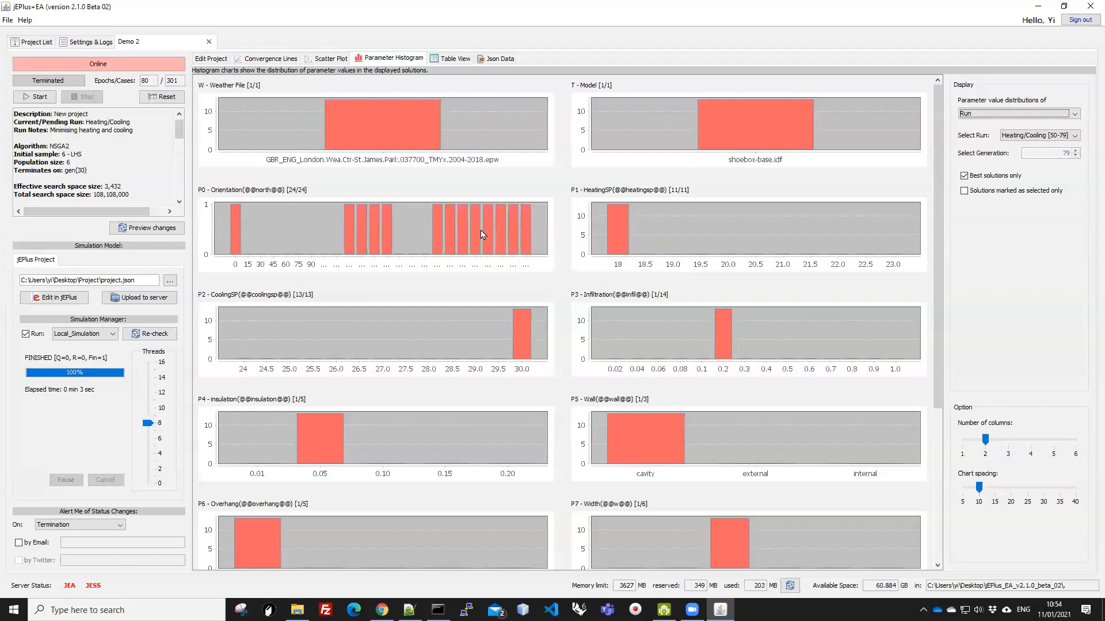
Step: Inspect a Pareto solution in the scatter plot, and view the 3D drawing of the one near 227 kWh heating and 45 kWh cooling
click(338, 61)
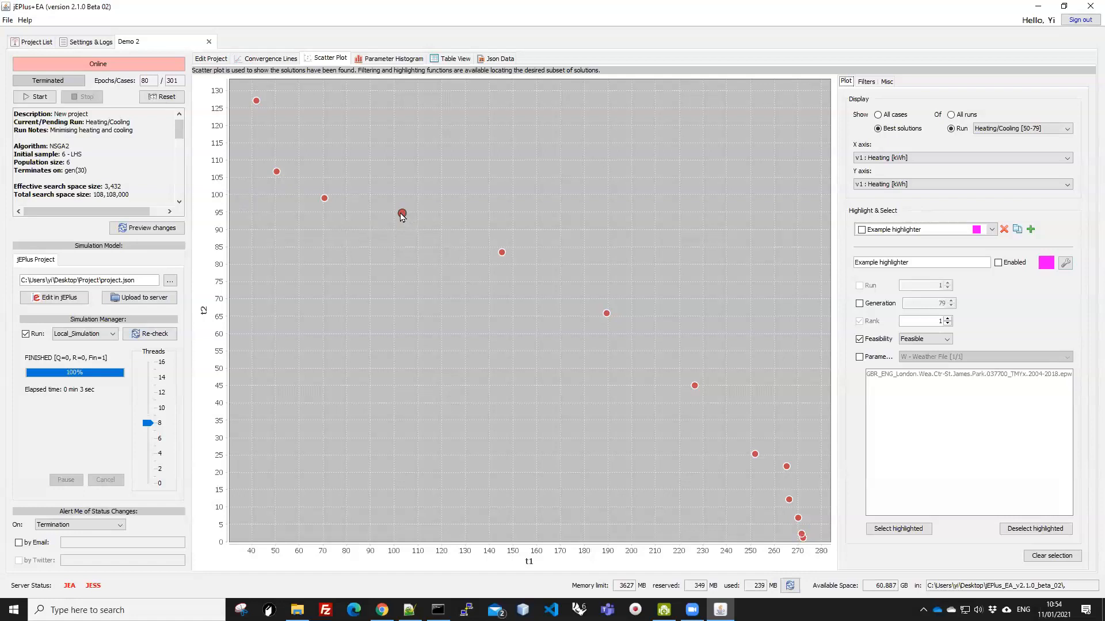
mouse_move(402, 215)
click(402, 214)
mouse_move(402, 216)
right_click(695, 385)
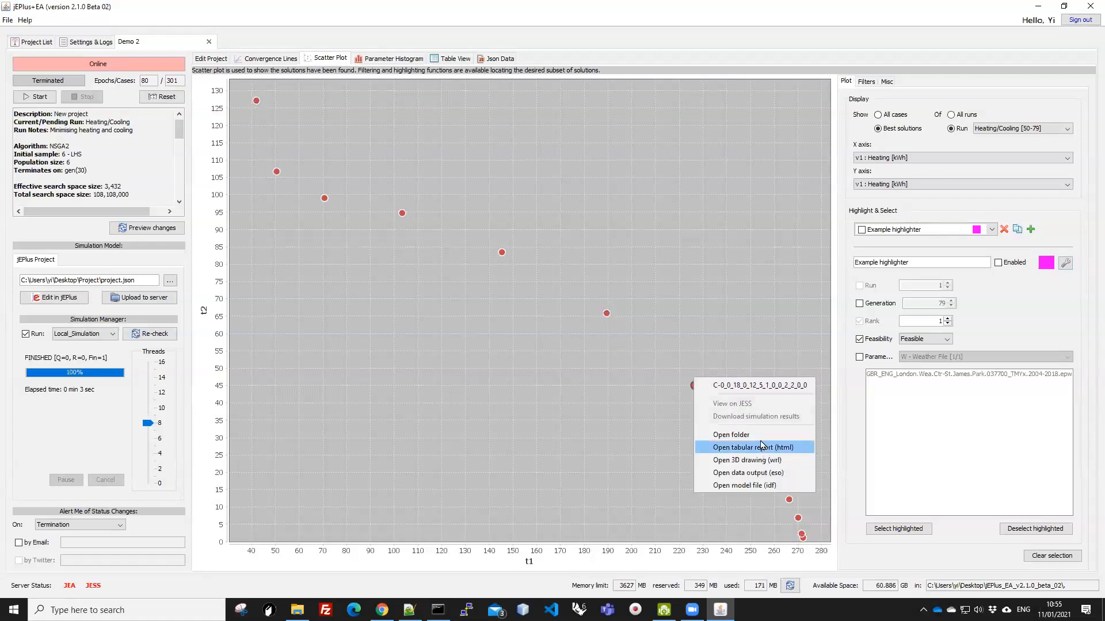
click(782, 462)
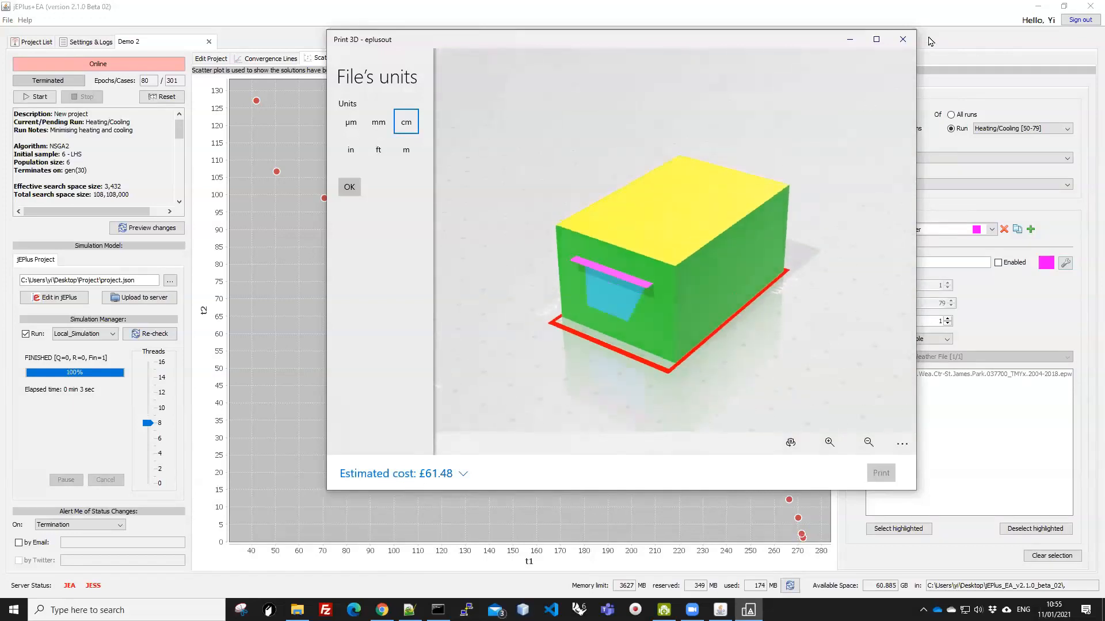
click(902, 39)
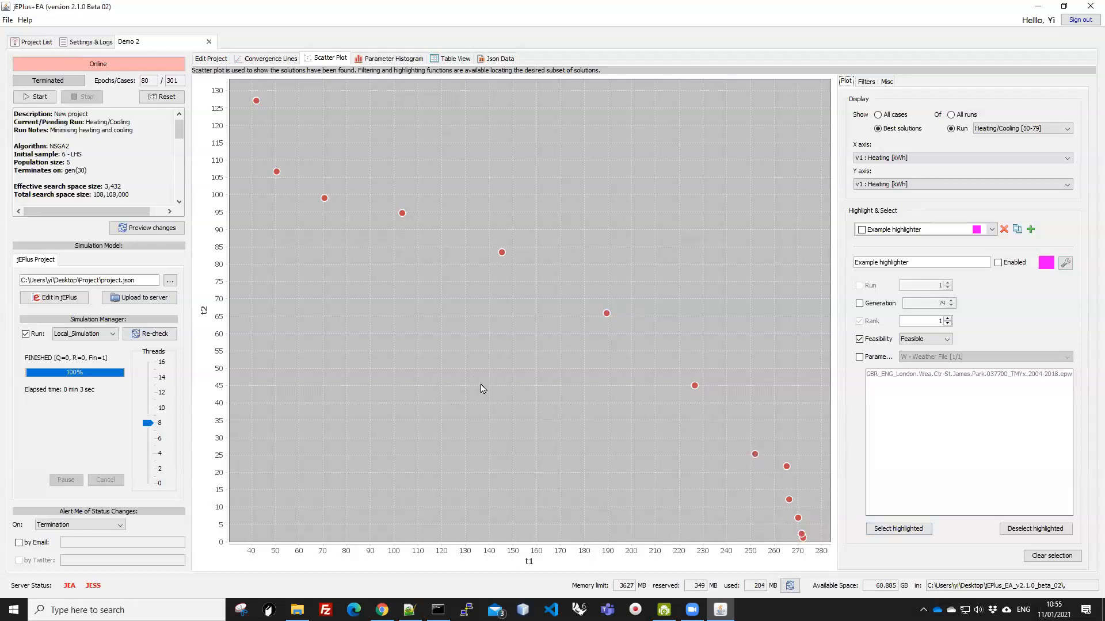
Step: Show all cases of all runs in the scatter plot and locate the lowest-heating Pareto solution in the parameter histograms
click(878, 115)
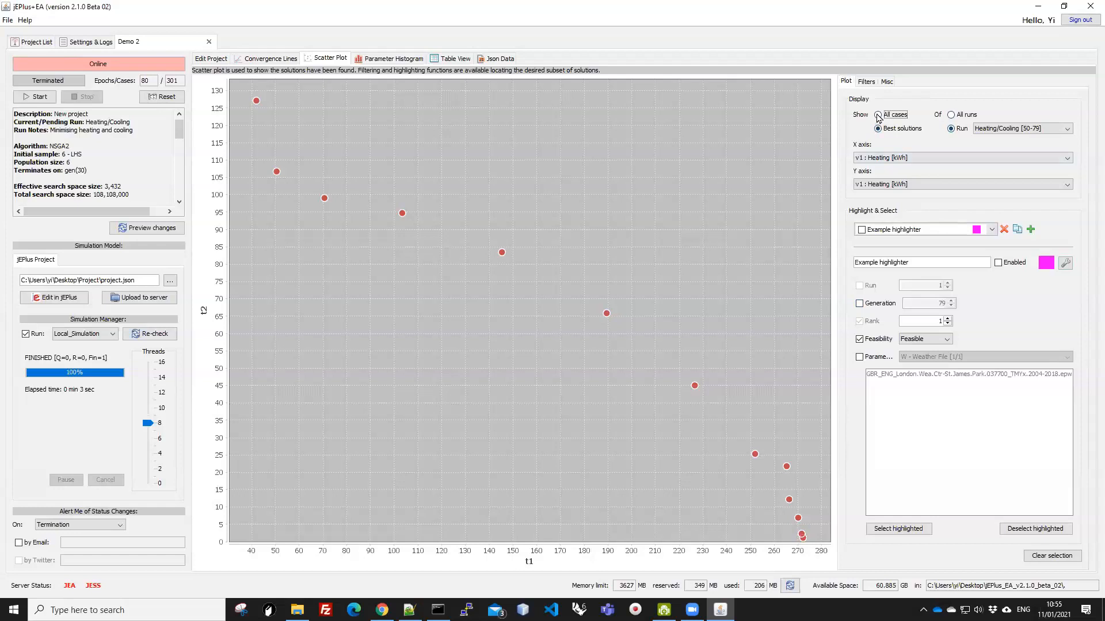
click(955, 115)
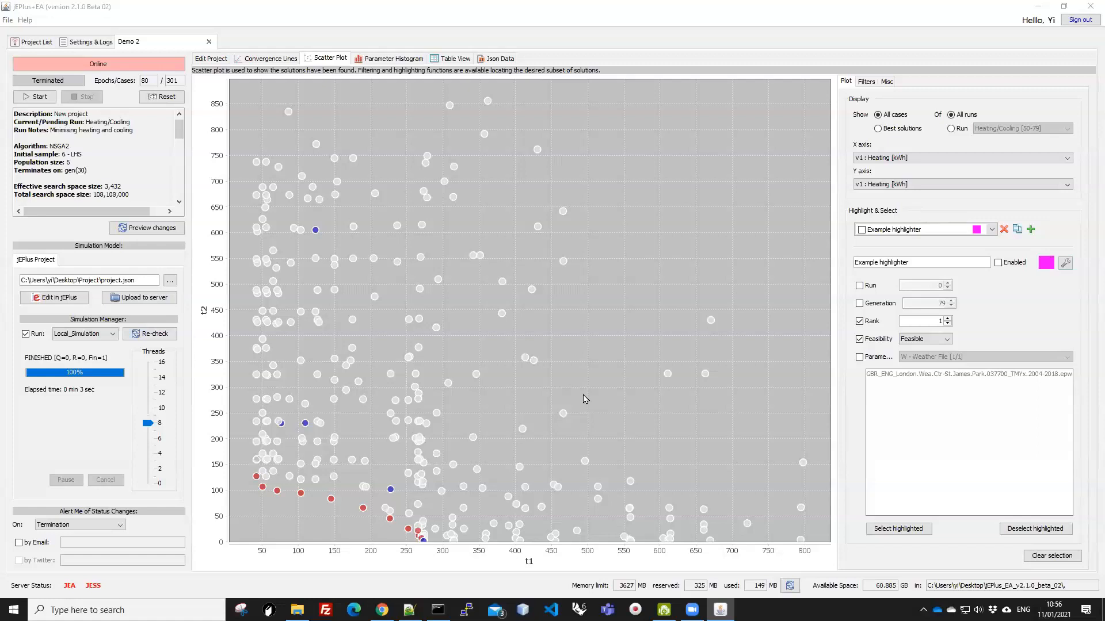
click(255, 476)
click(397, 58)
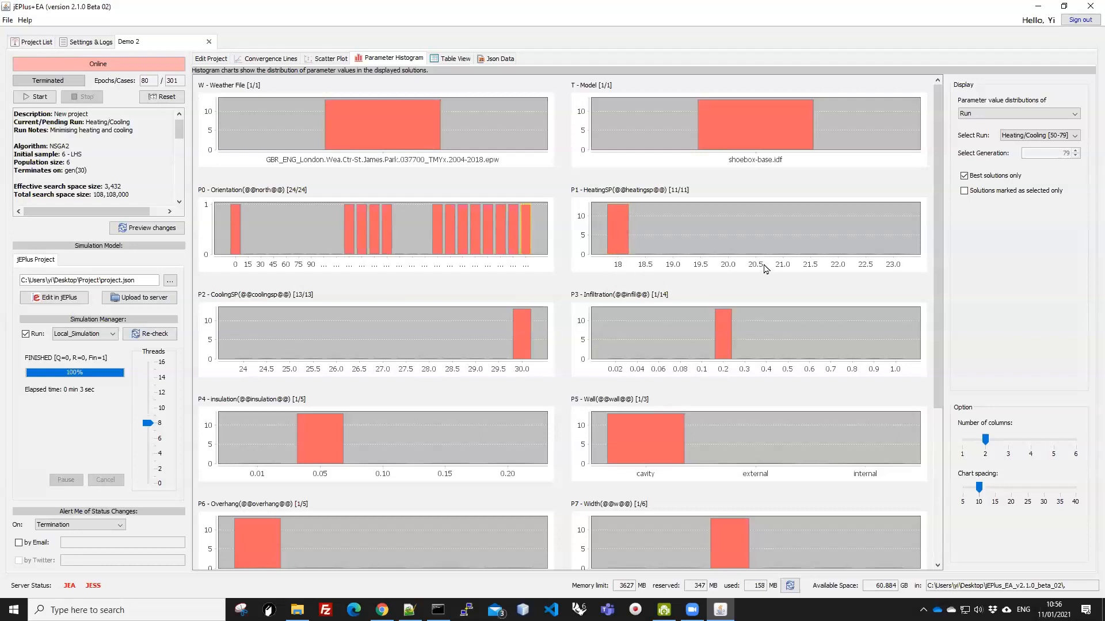
click(328, 58)
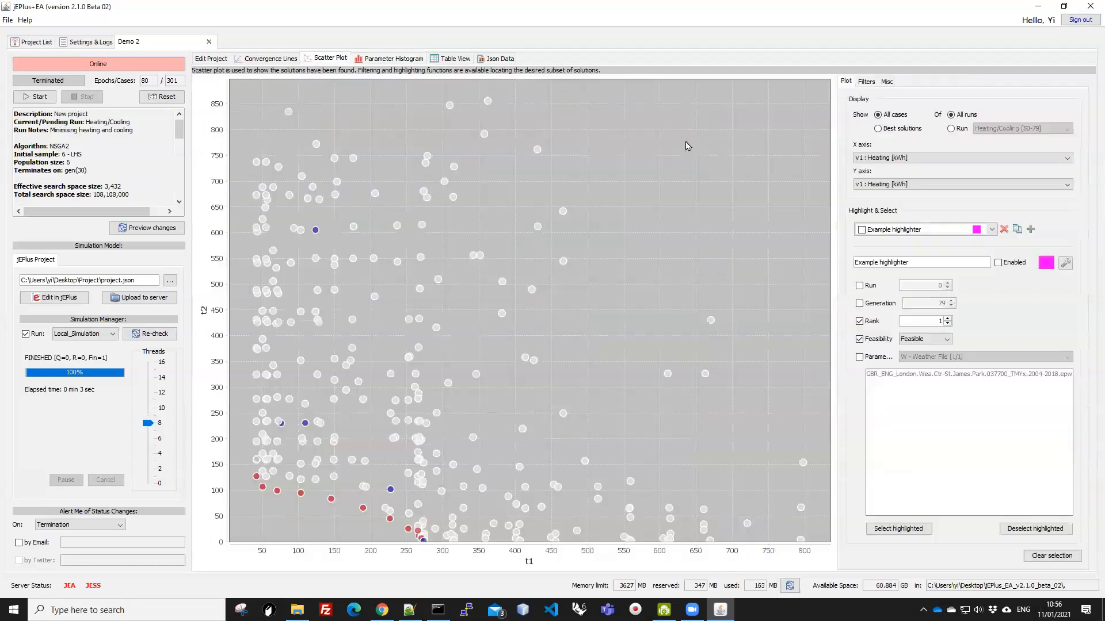
Step: Plot t3 Discomfort against heating, comparing the best solutions with all cases
click(886, 163)
click(946, 161)
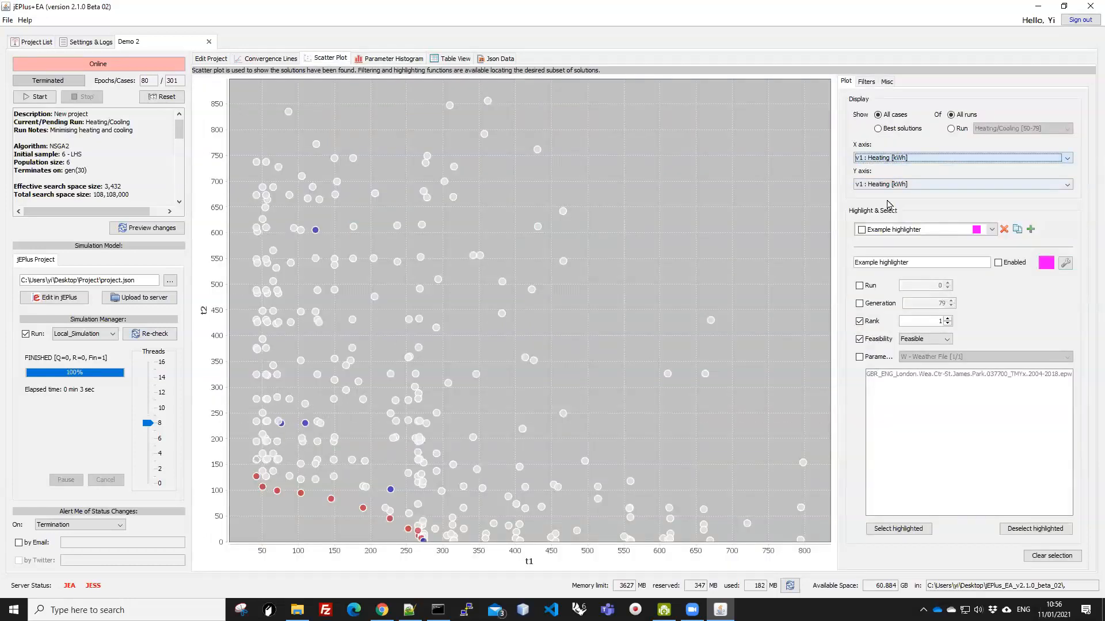
click(878, 184)
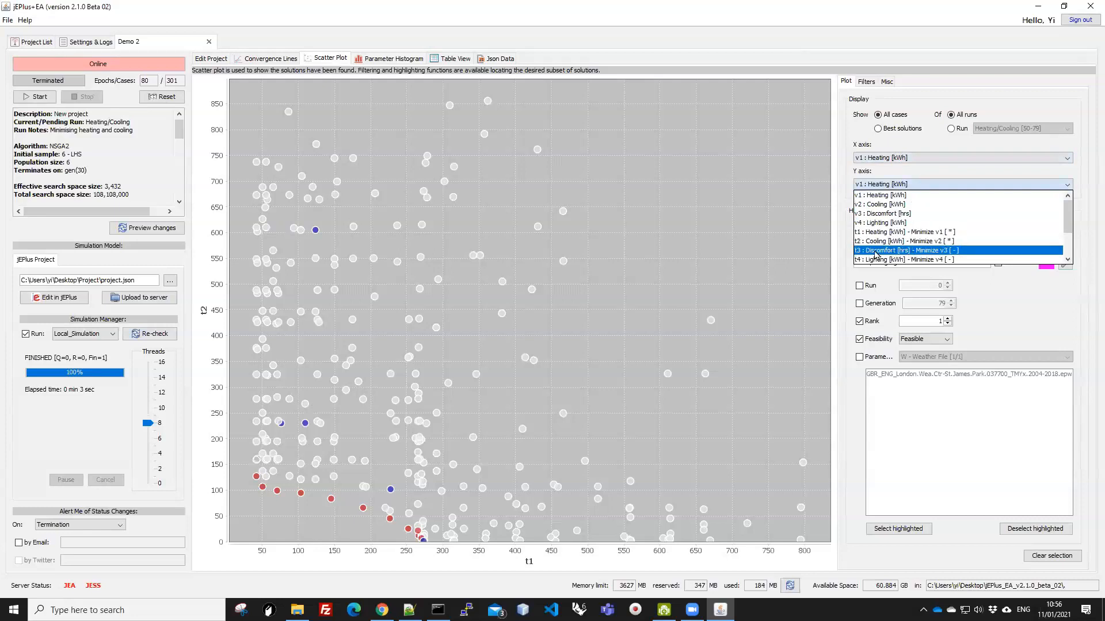
click(912, 252)
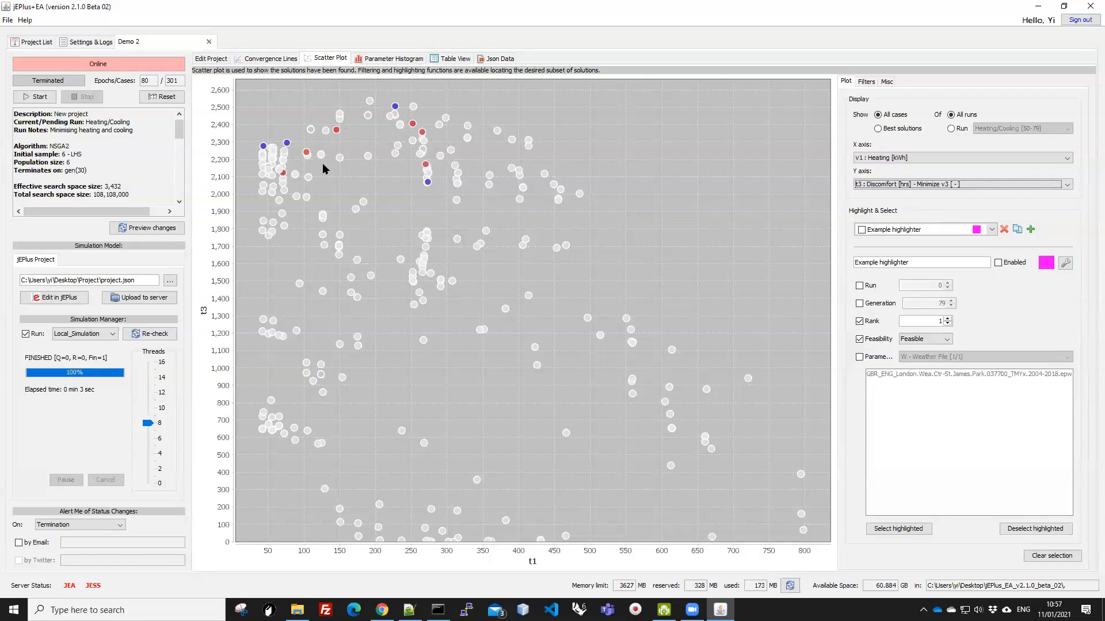
click(883, 130)
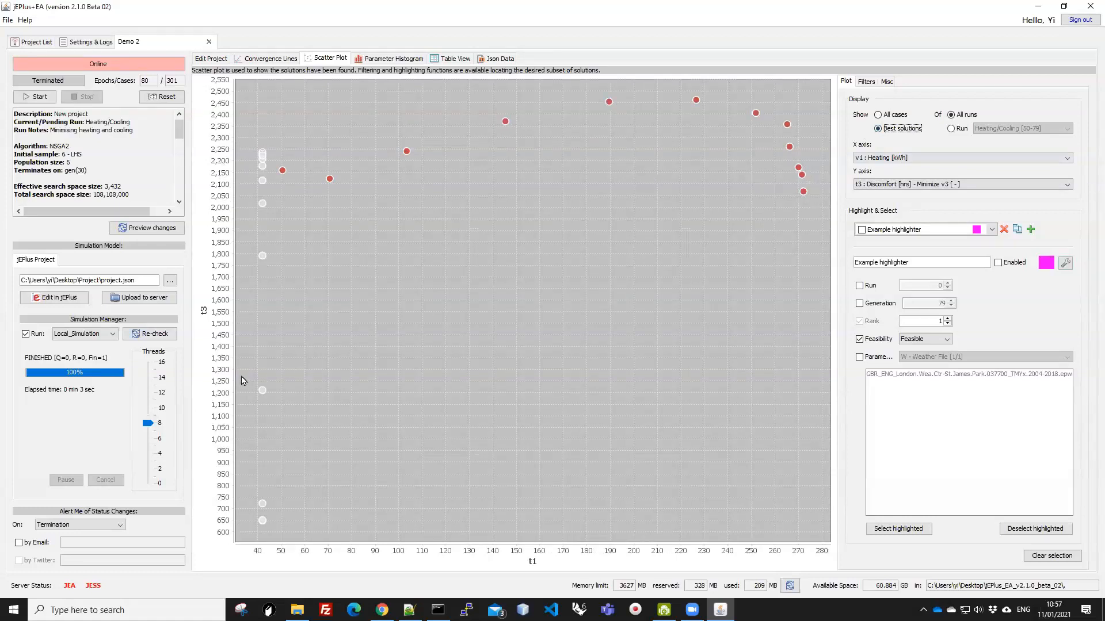
click(891, 115)
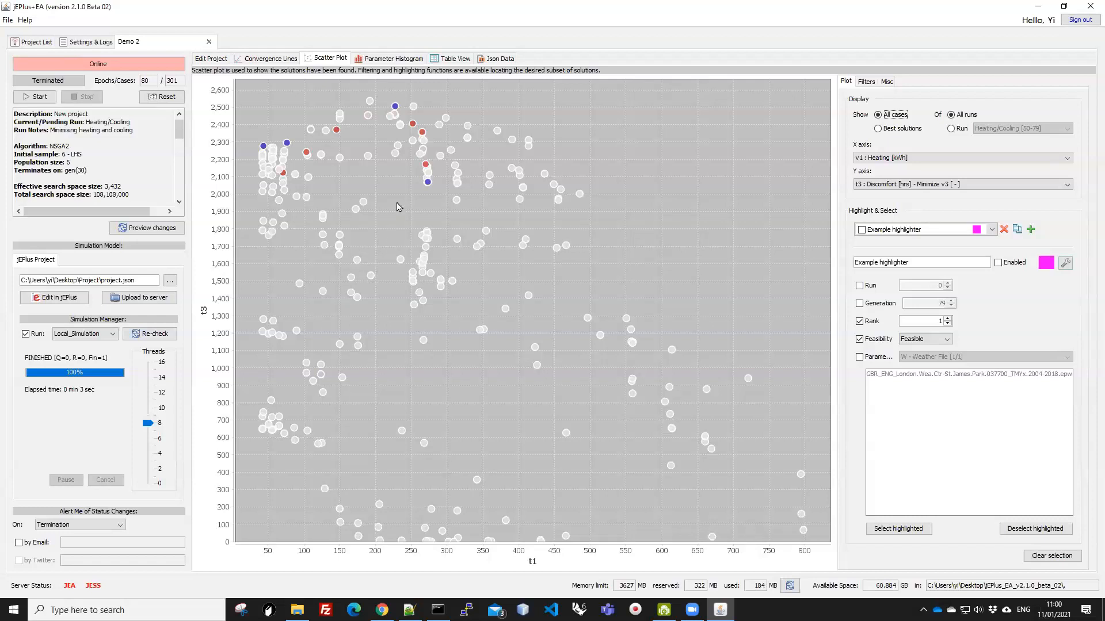
Step: Enable the t3 Discomfort objective in the optimisation problem and check that the heating and cooling objectives are also enabled
click(203, 60)
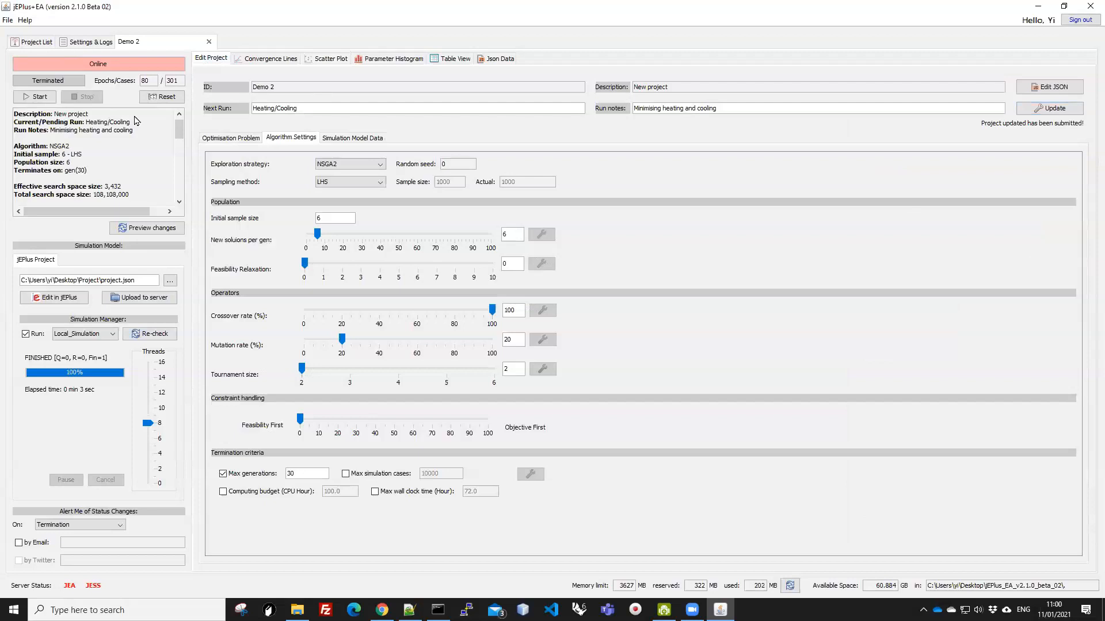
click(233, 138)
click(221, 203)
click(221, 193)
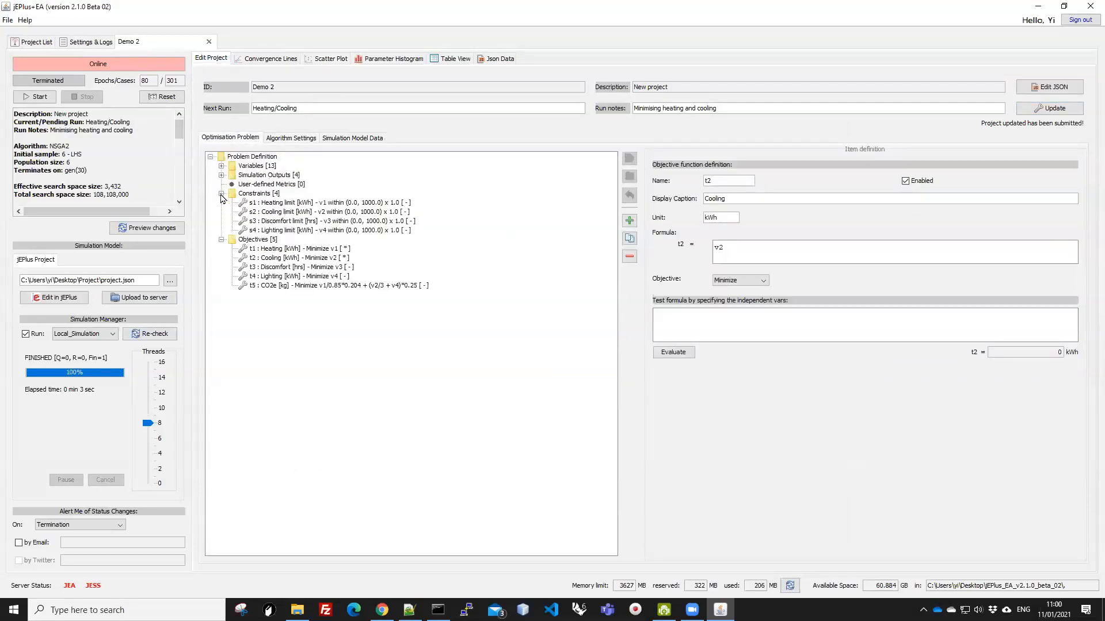
click(273, 268)
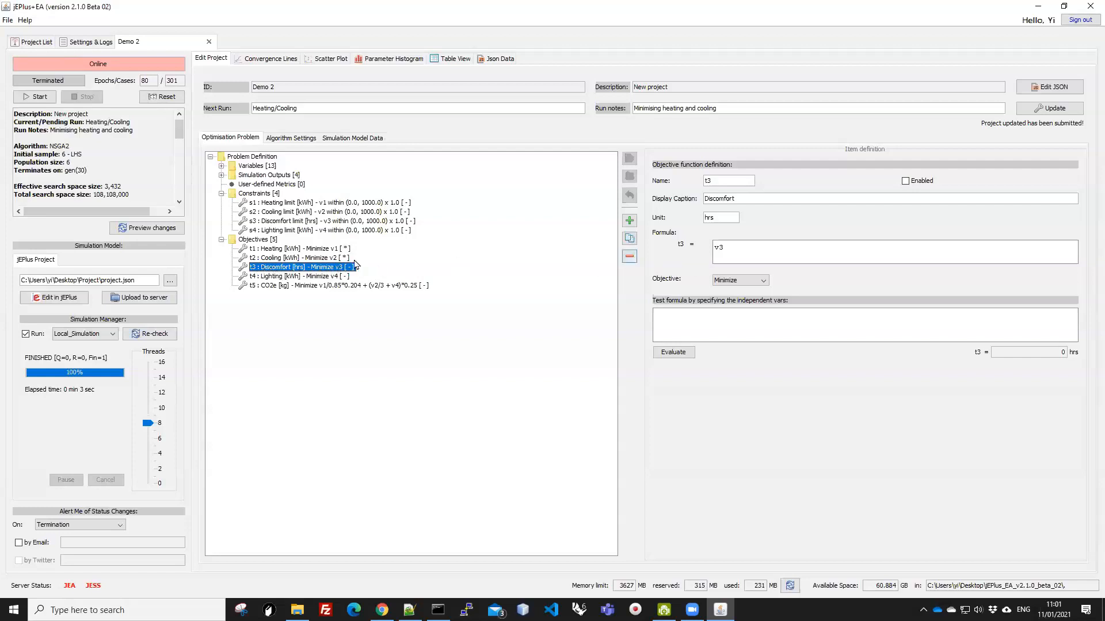
click(905, 182)
click(326, 258)
click(325, 249)
click(325, 259)
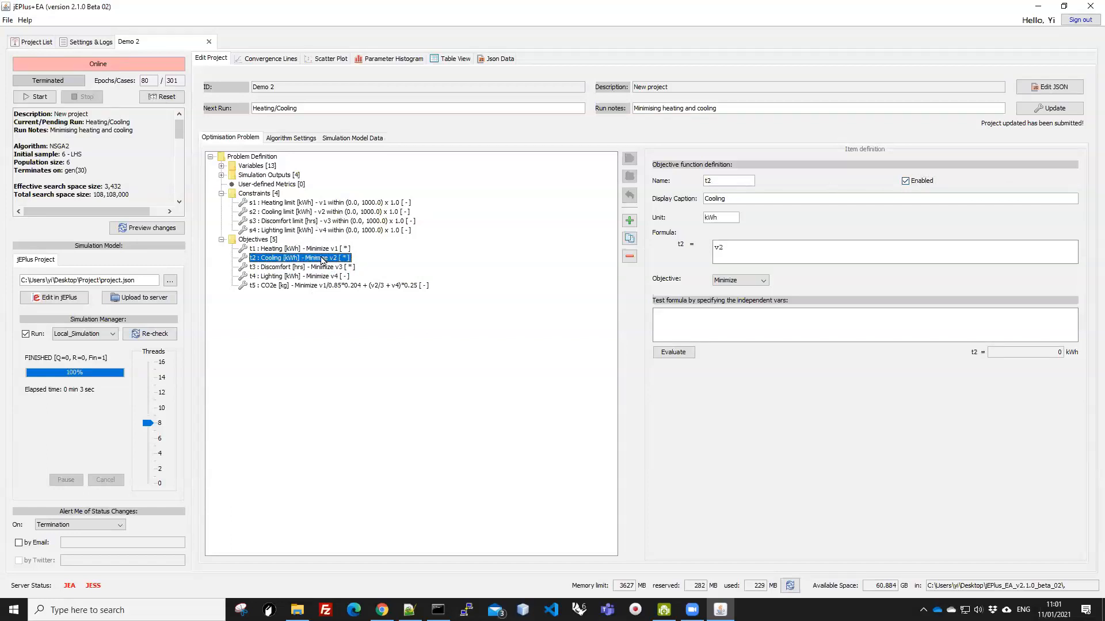
click(289, 268)
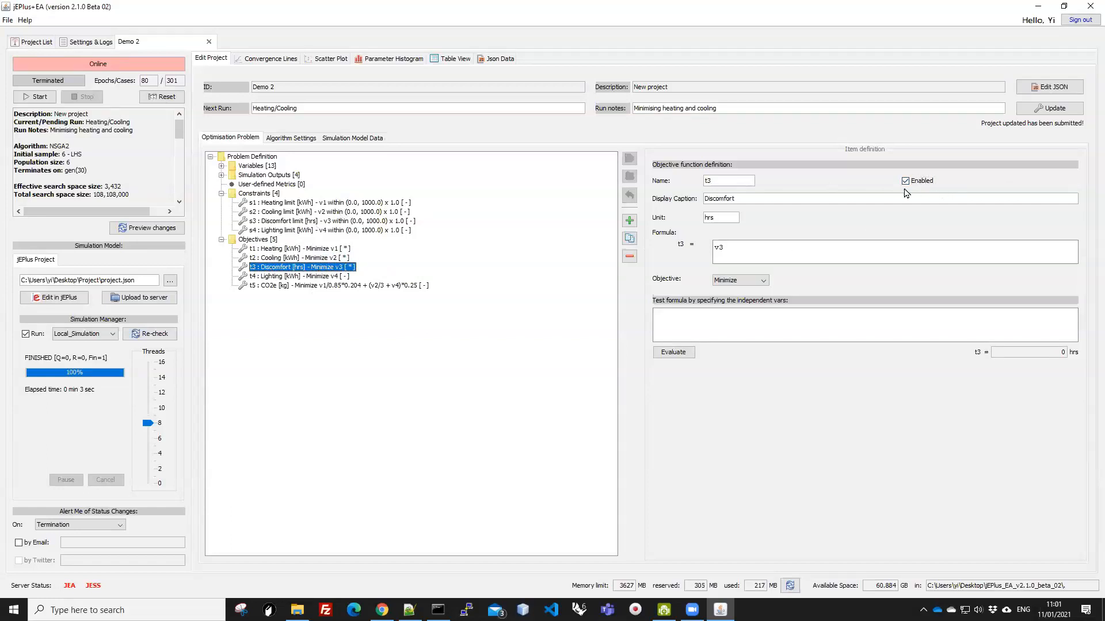
Step: Name the next run Heating/Cooling/comfort with the notes "Minimising heating cooling and comfort" and apply the updated project settings
click(307, 105)
click(724, 109)
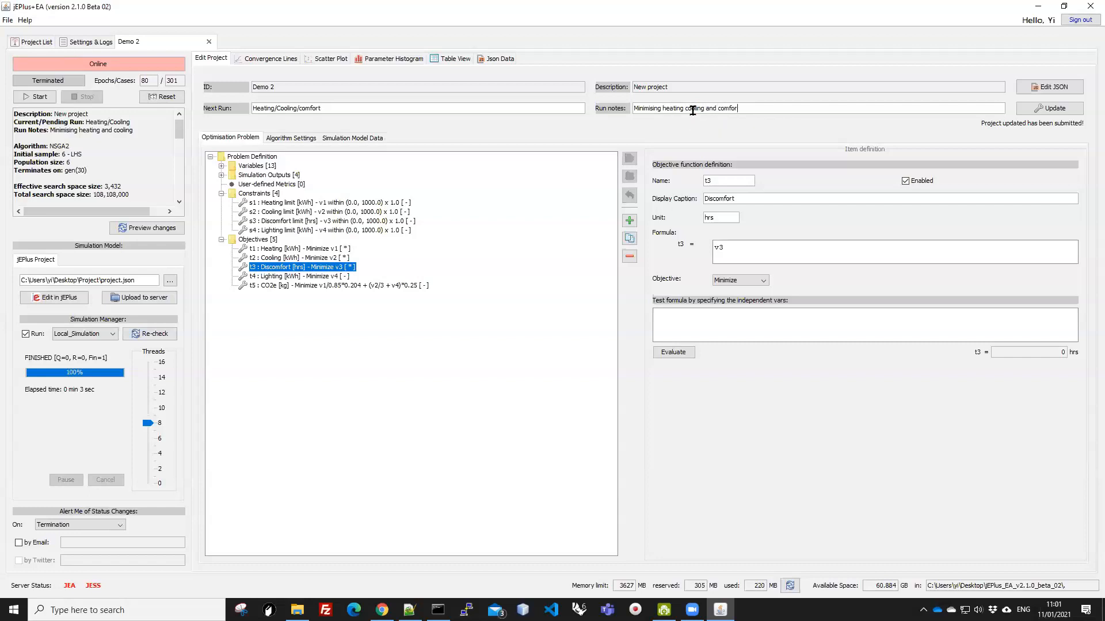
click(298, 141)
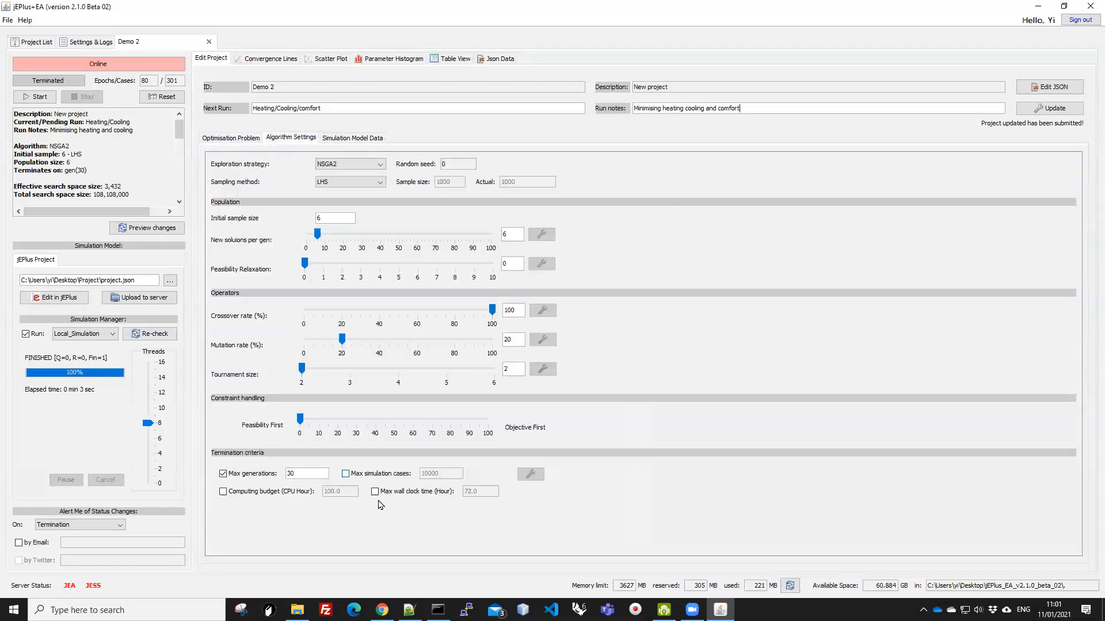
click(236, 140)
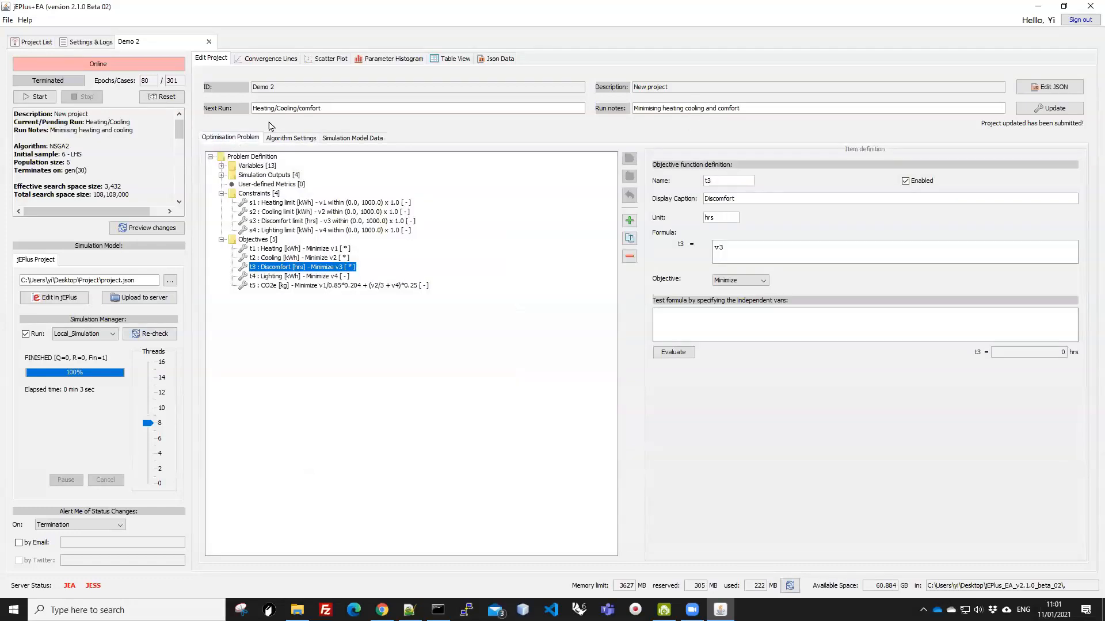
click(1052, 109)
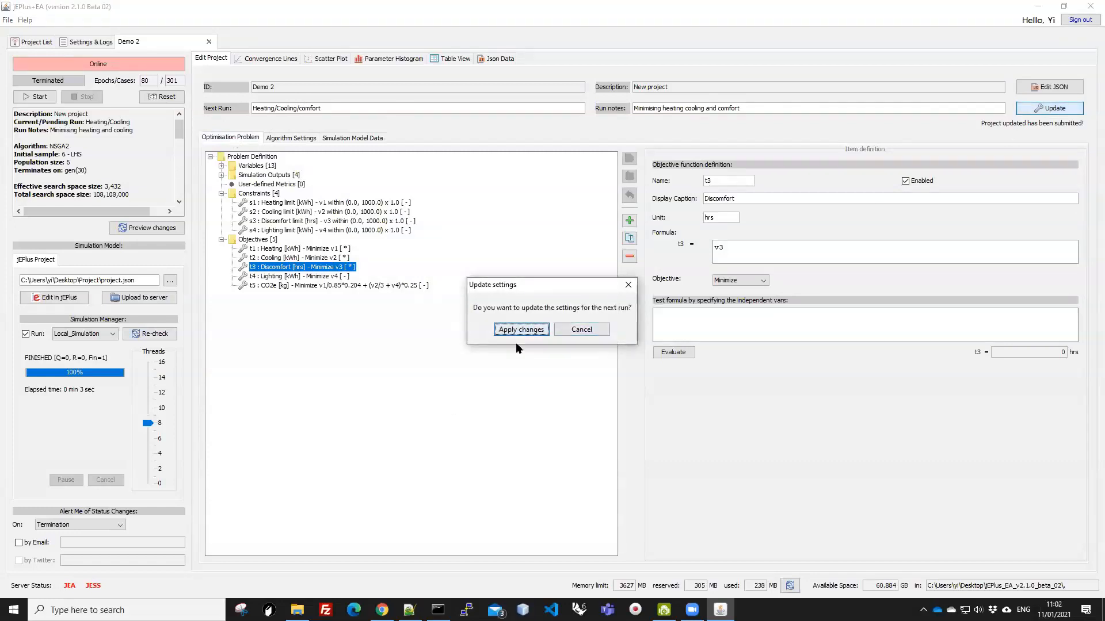
click(520, 329)
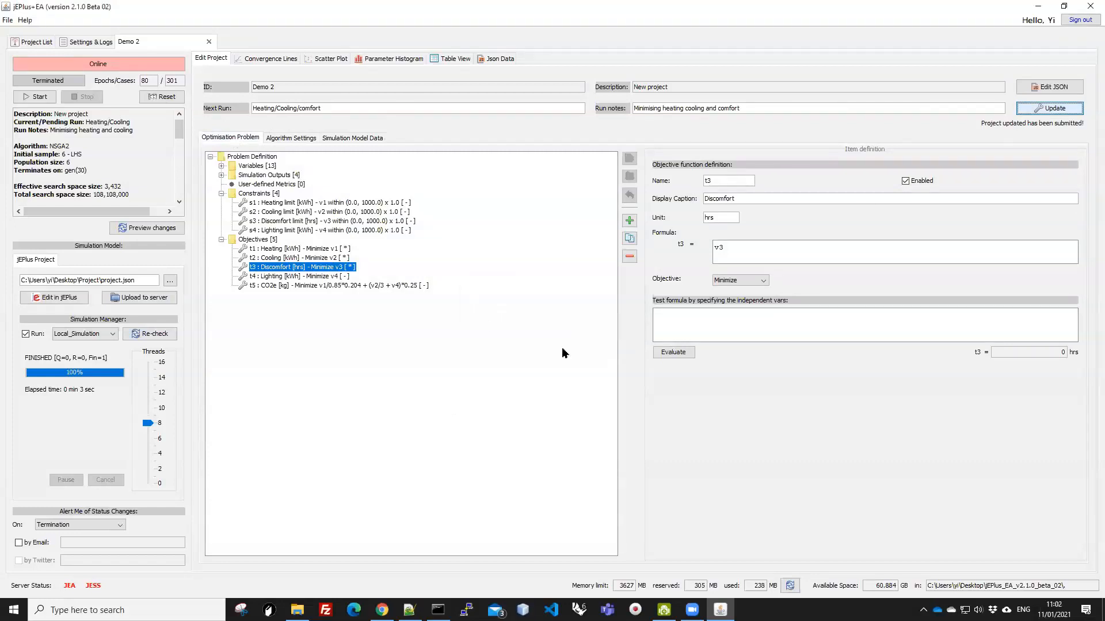
Step: Start the Heating/Cooling/comfort optimisation run and check its objectives in the project definition
click(321, 60)
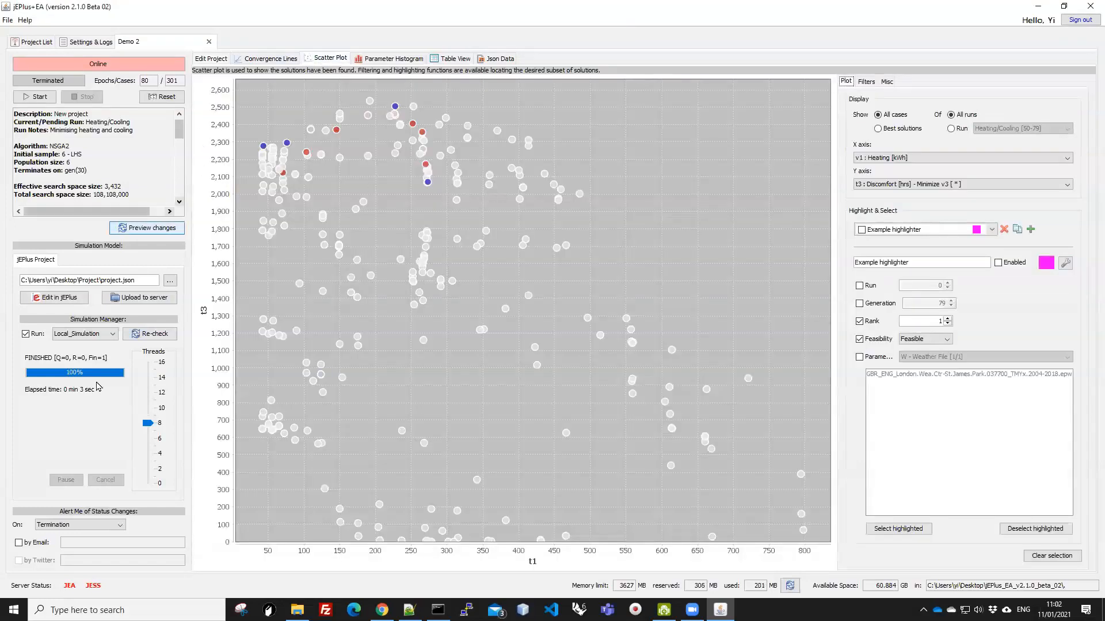
click(36, 97)
click(213, 59)
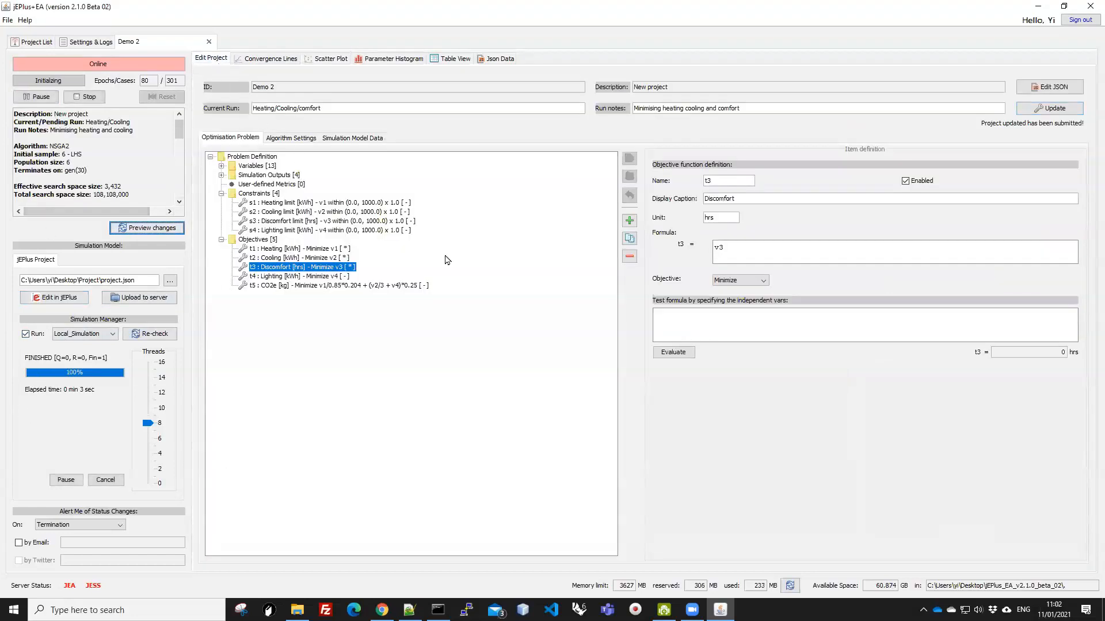
Step: Plot t1 Heating against t2 Cooling in the scatter plot and inspect the variables and objectives of a high-cooling solution
click(329, 59)
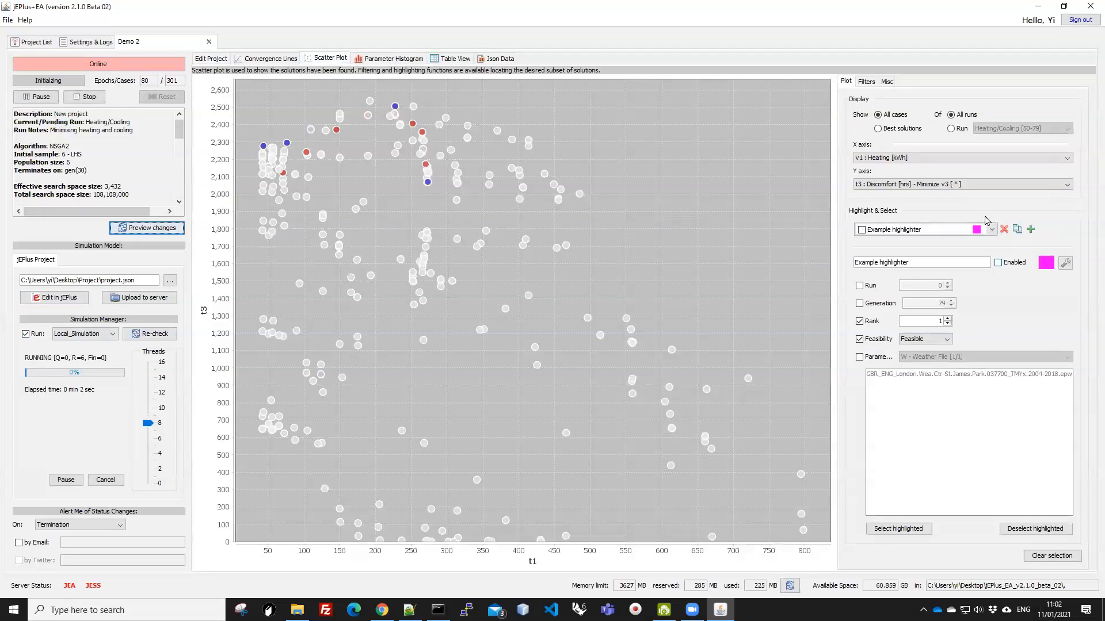
click(920, 158)
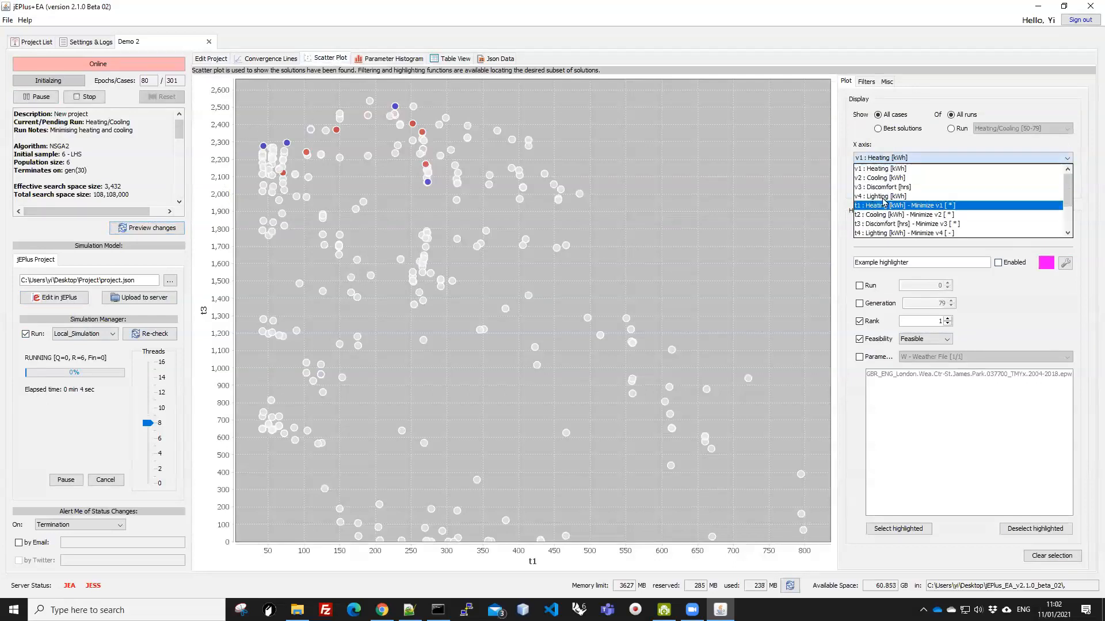
click(889, 205)
click(889, 184)
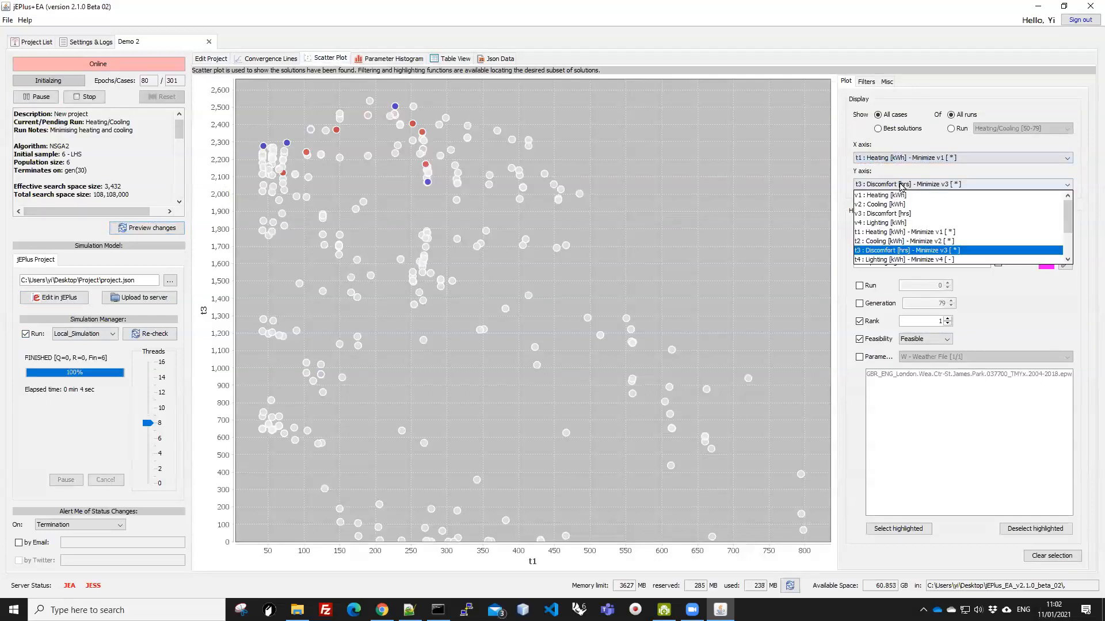
click(868, 242)
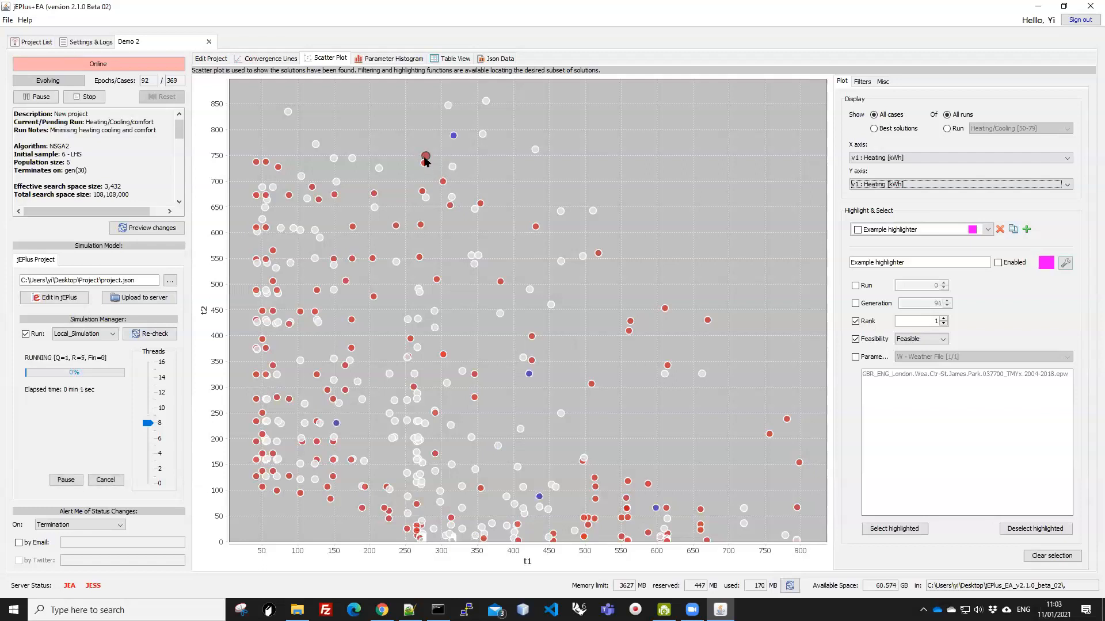
mouse_move(426, 161)
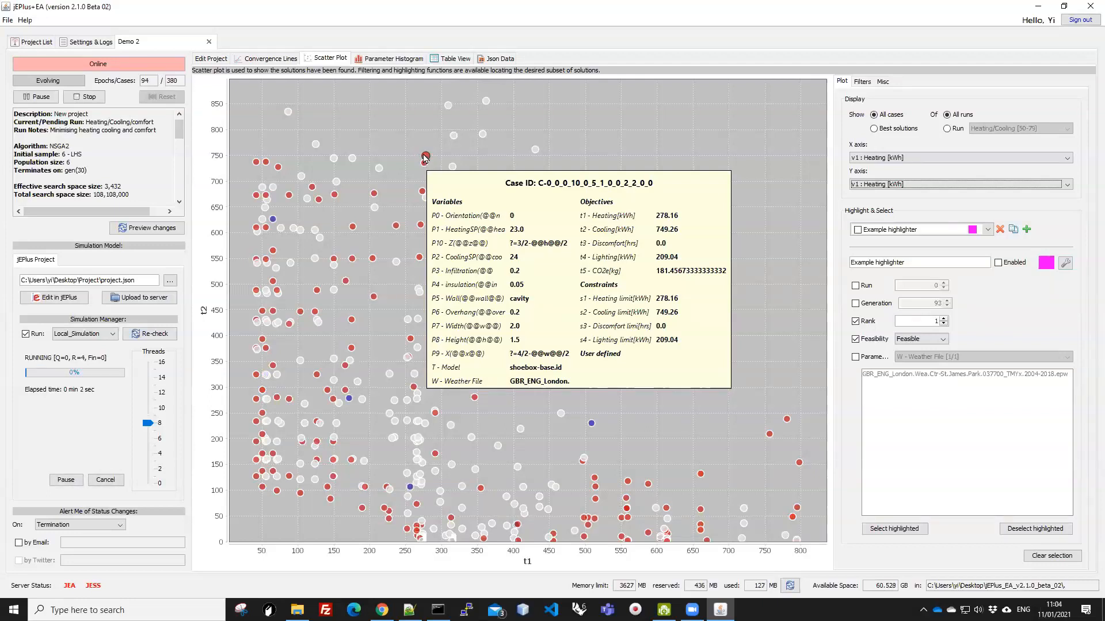
Step: Change the scatter plot's X axis to t3 Discomfort so that it is plotted against t2 Cooling
click(888, 159)
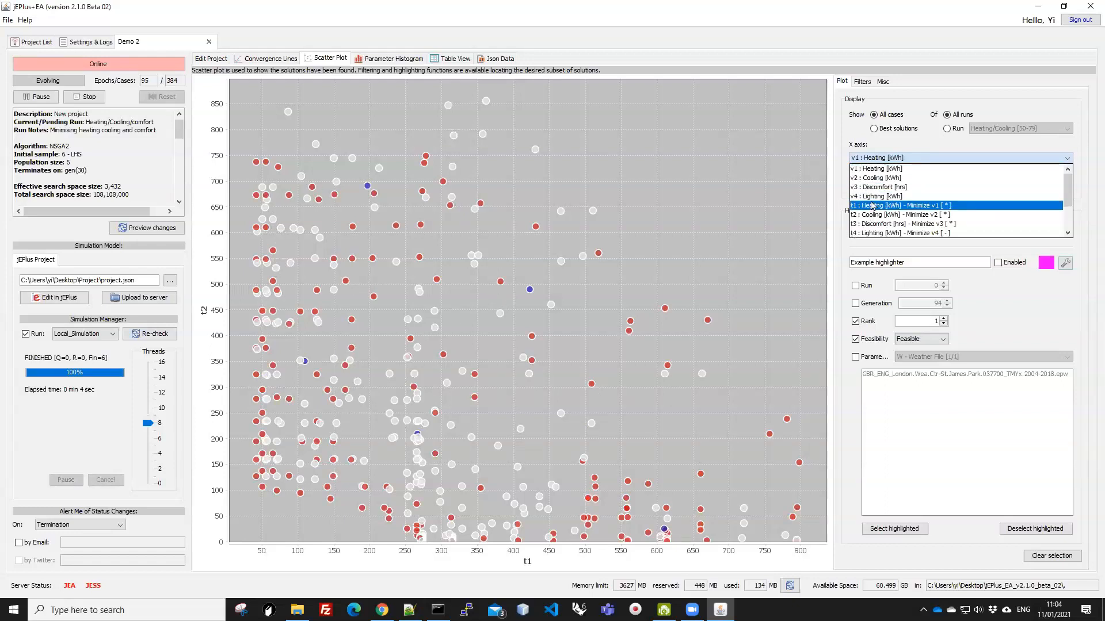
click(873, 224)
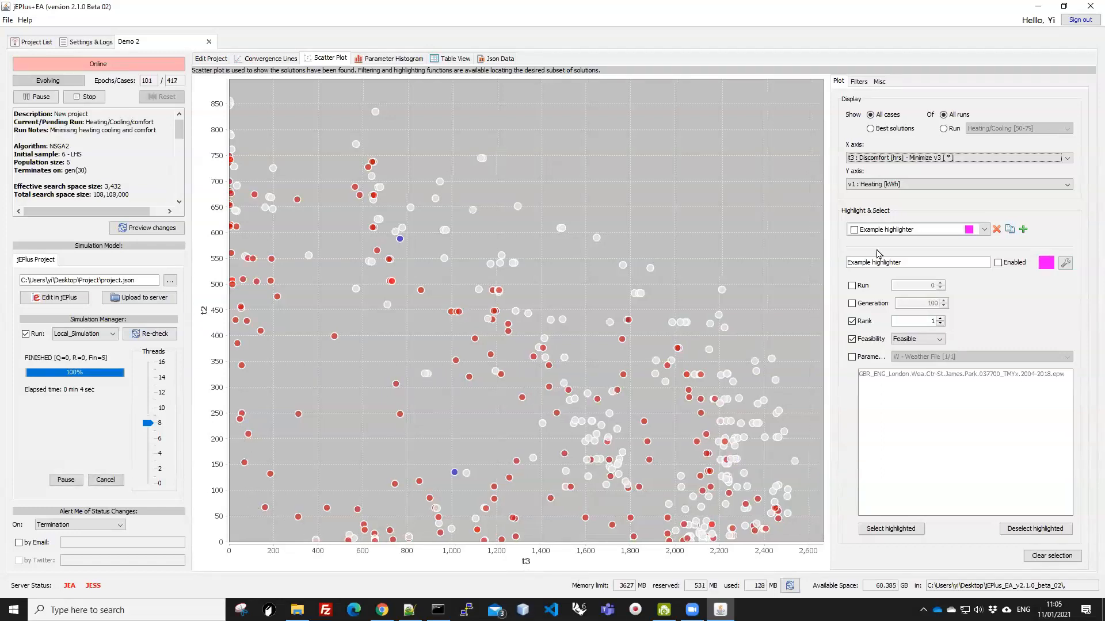
click(890, 158)
click(891, 159)
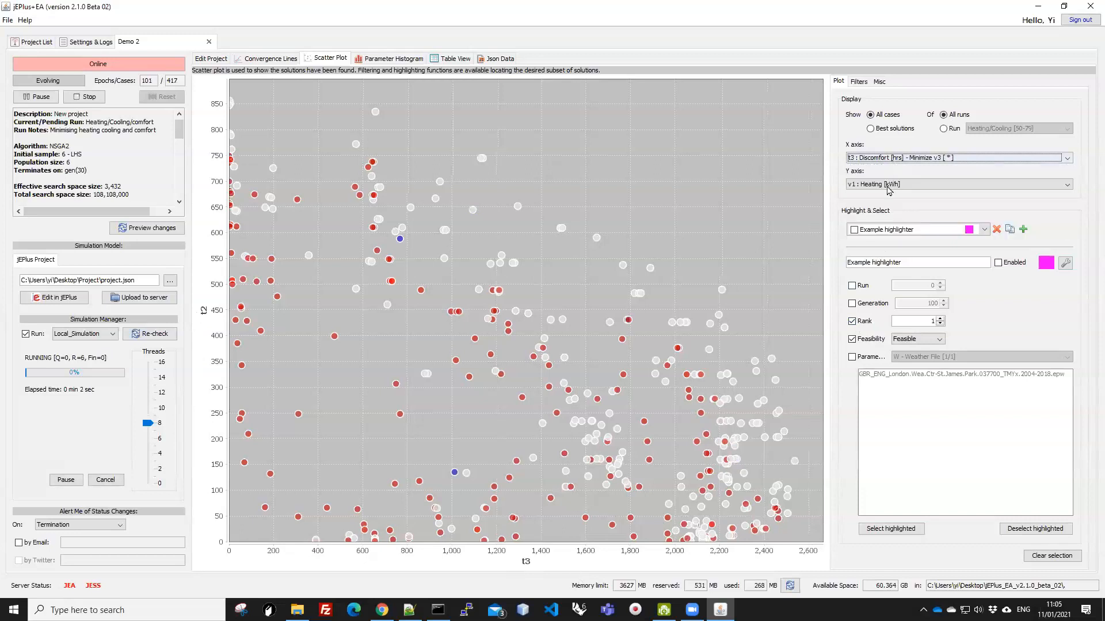
click(877, 185)
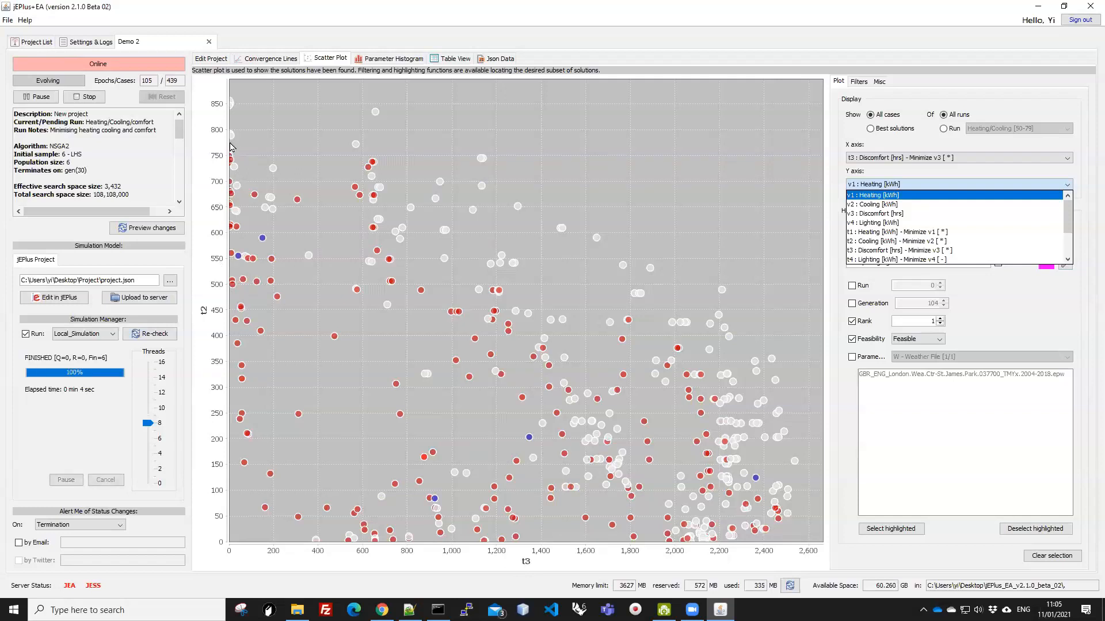
drag(229, 142, 278, 546)
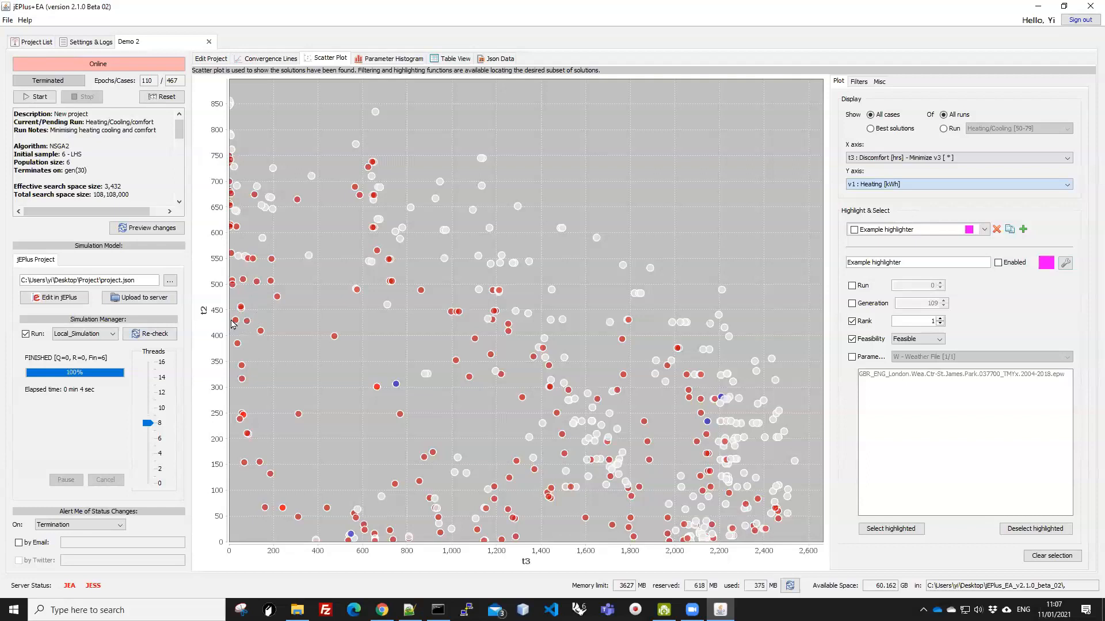
click(617, 390)
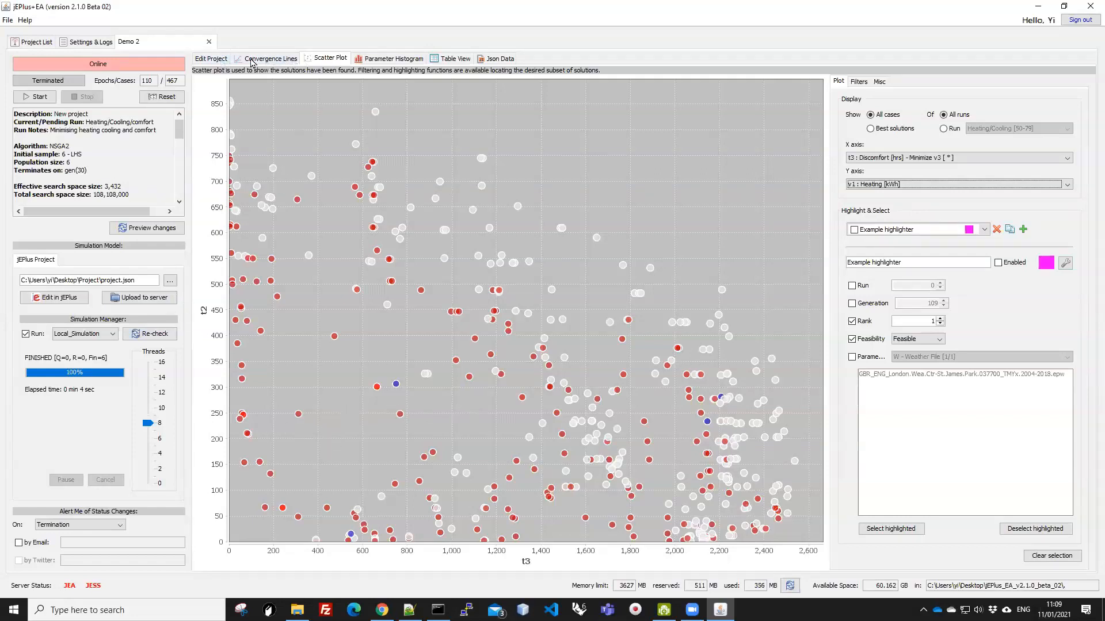
Step: Review the definitions of the t1 Heating and t2 Cooling objectives in the project definition
click(222, 60)
click(222, 203)
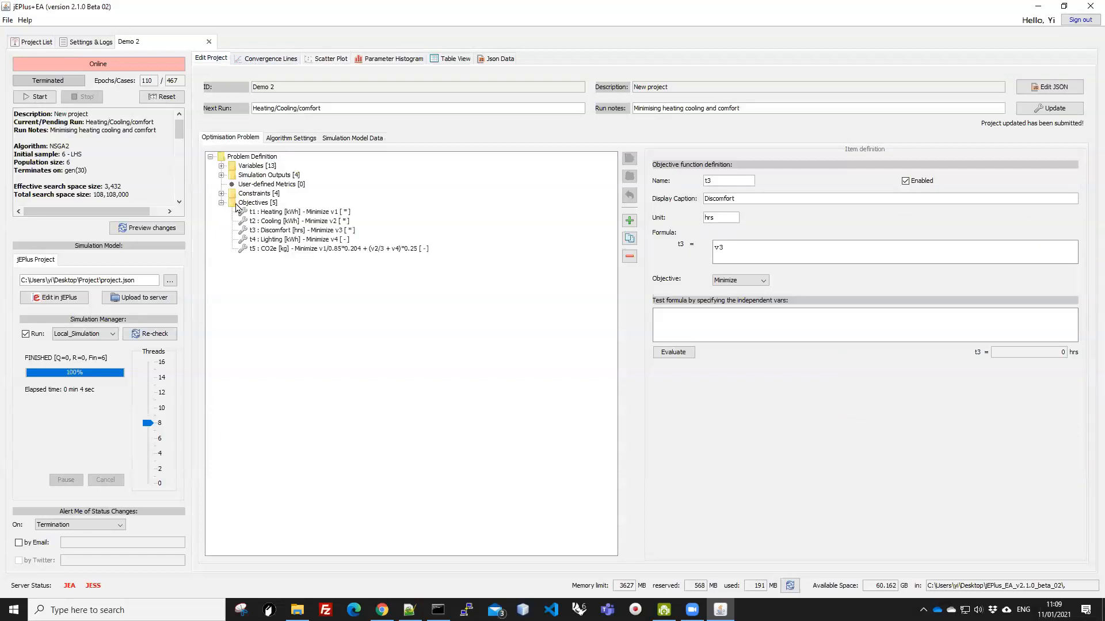
click(270, 212)
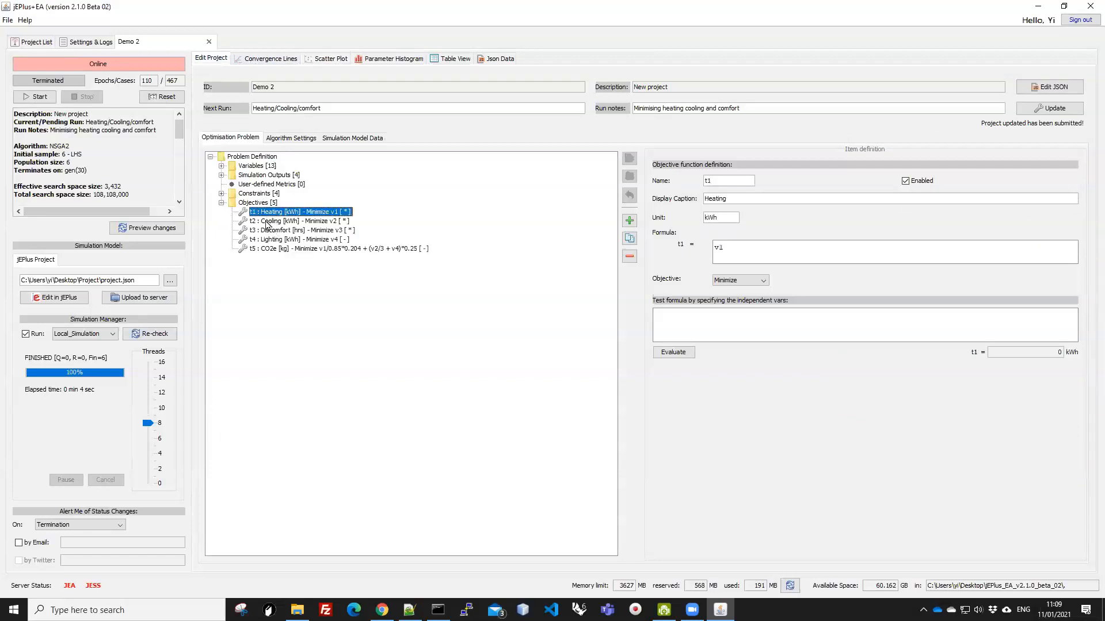
click(274, 221)
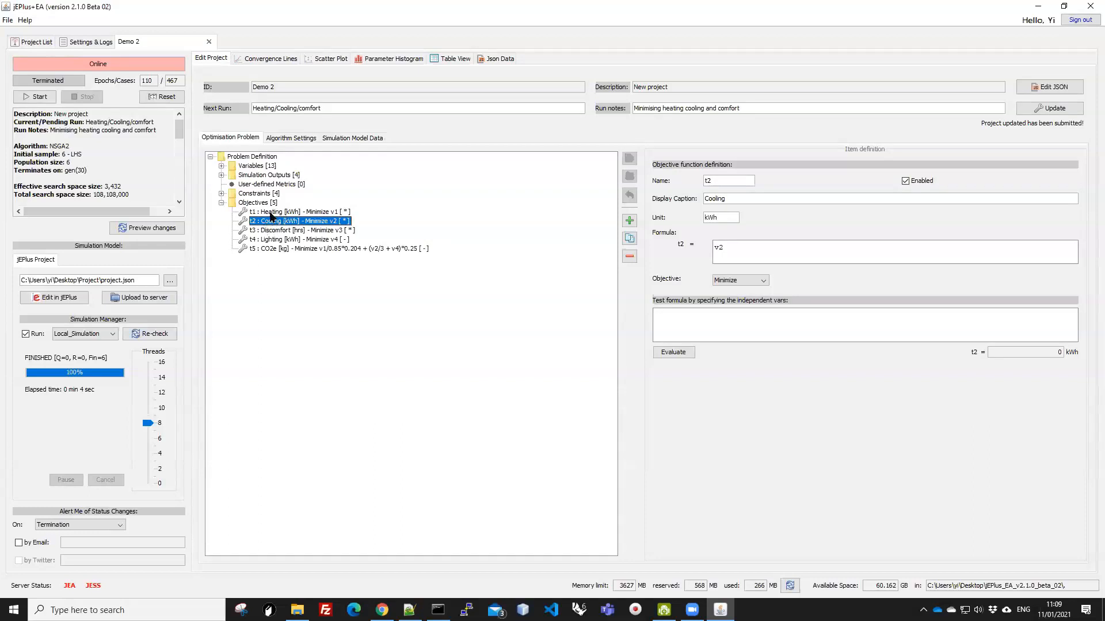
click(271, 213)
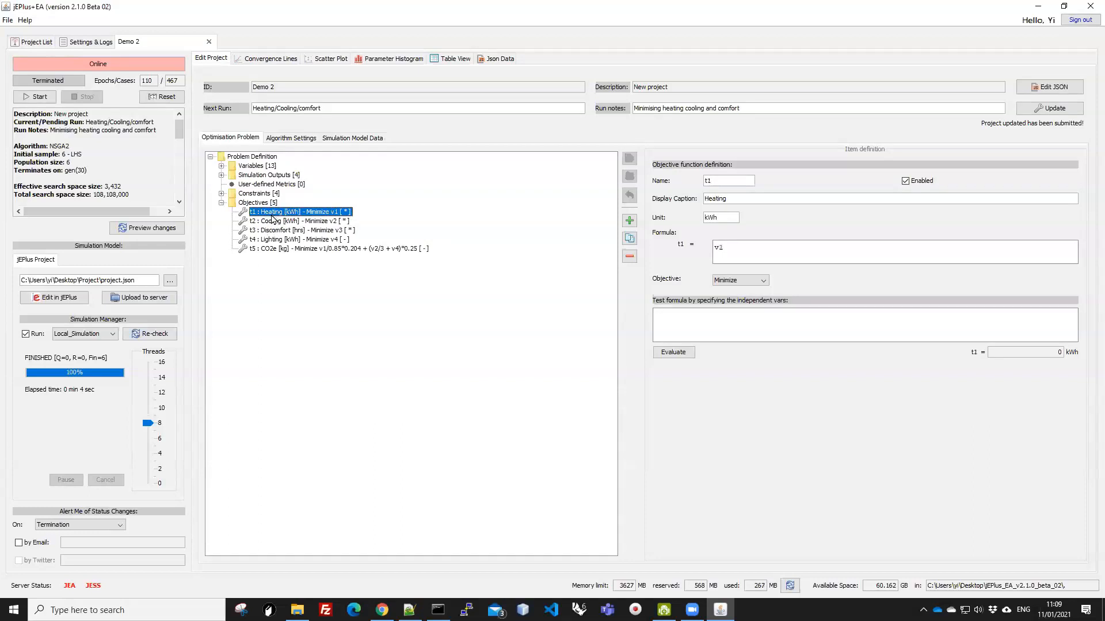
click(271, 221)
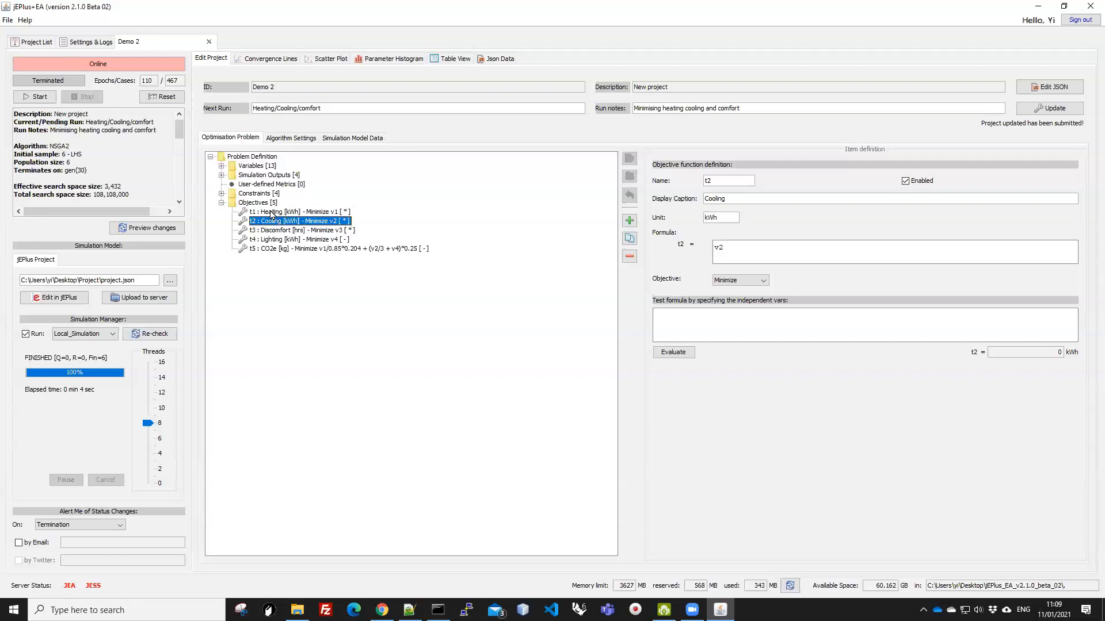
Step: Examine the formula of the t5 CO2e objective, going through its heating term and its cooling and lighting term
click(269, 250)
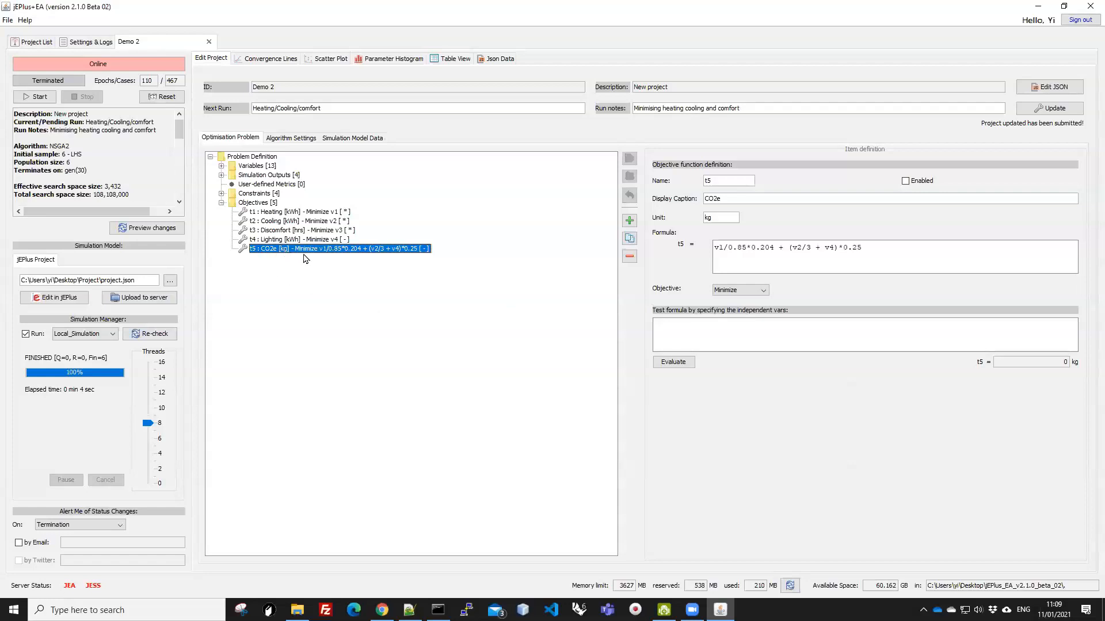
double_click(717, 247)
double_click(744, 247)
drag(751, 247, 777, 255)
drag(714, 248, 773, 247)
drag(792, 247, 811, 246)
click(812, 250)
drag(792, 245, 796, 247)
drag(787, 248, 861, 246)
click(865, 247)
drag(789, 248, 862, 248)
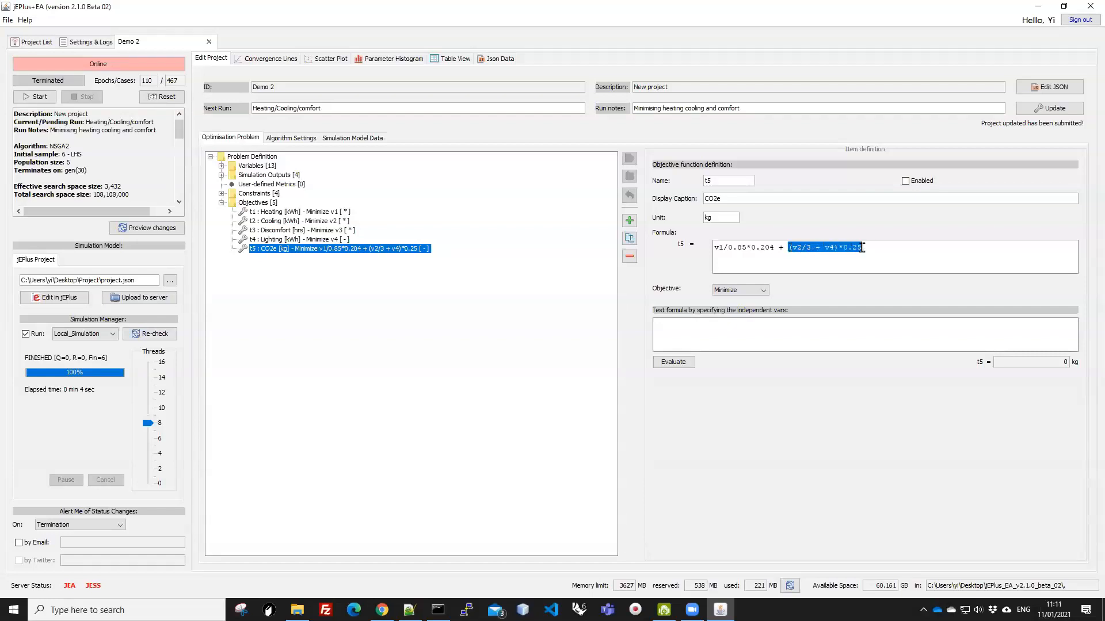
drag(715, 247, 867, 248)
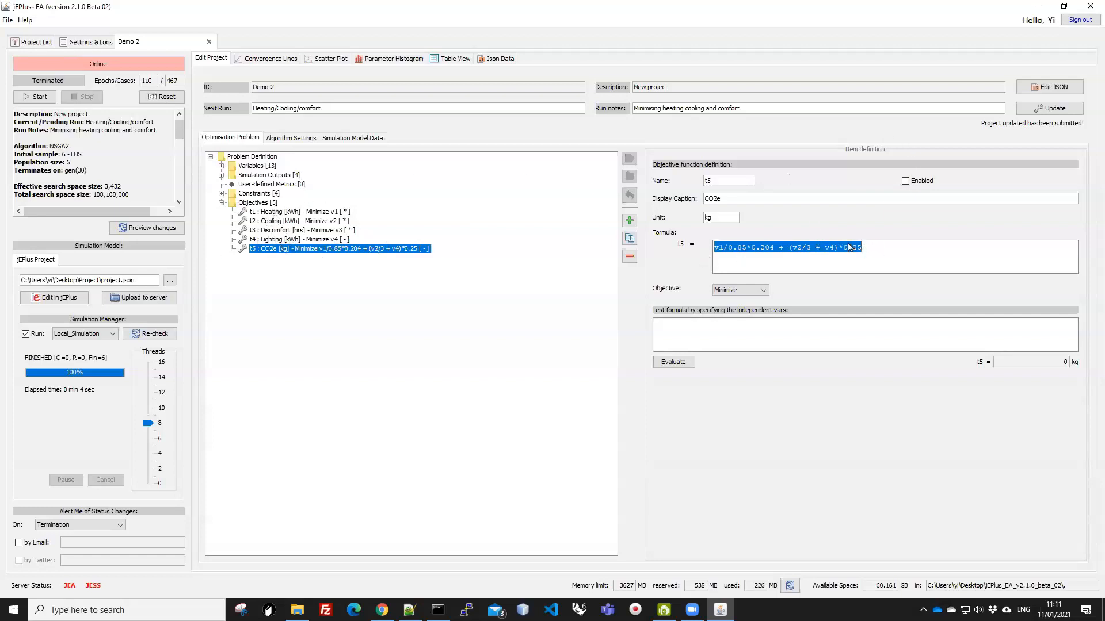
Step: Enable the t5 CO2e objective
click(907, 183)
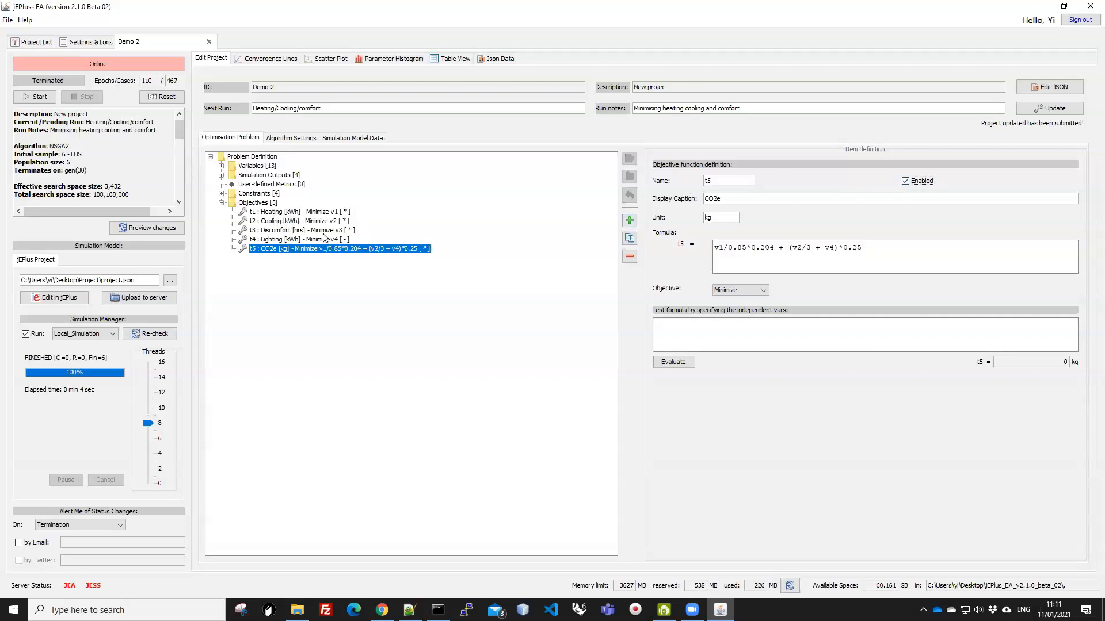
click(286, 212)
click(277, 249)
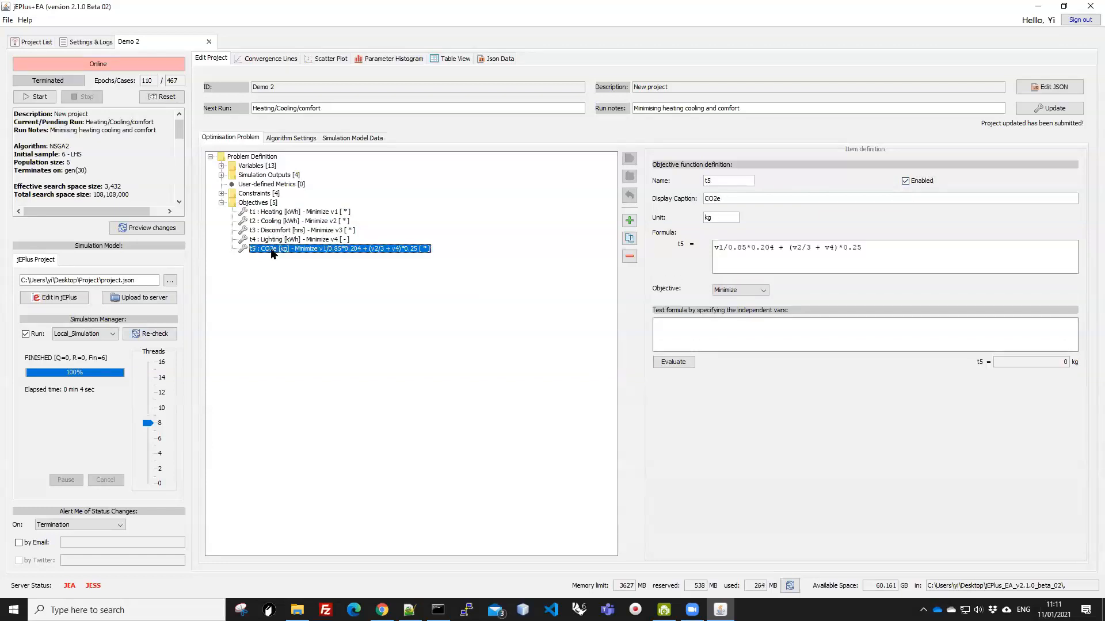
Step: Disable the t1 Heating and t2 Cooling objectives and check the settings of t3 Discomfort and t5 CO2e
click(277, 213)
click(917, 183)
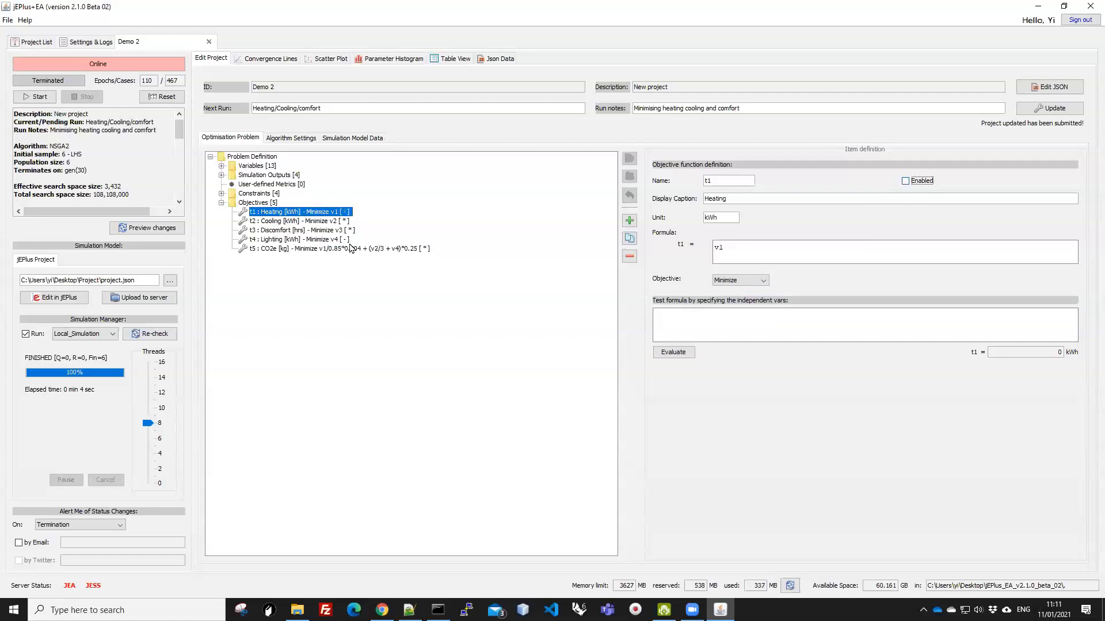
click(319, 222)
click(905, 181)
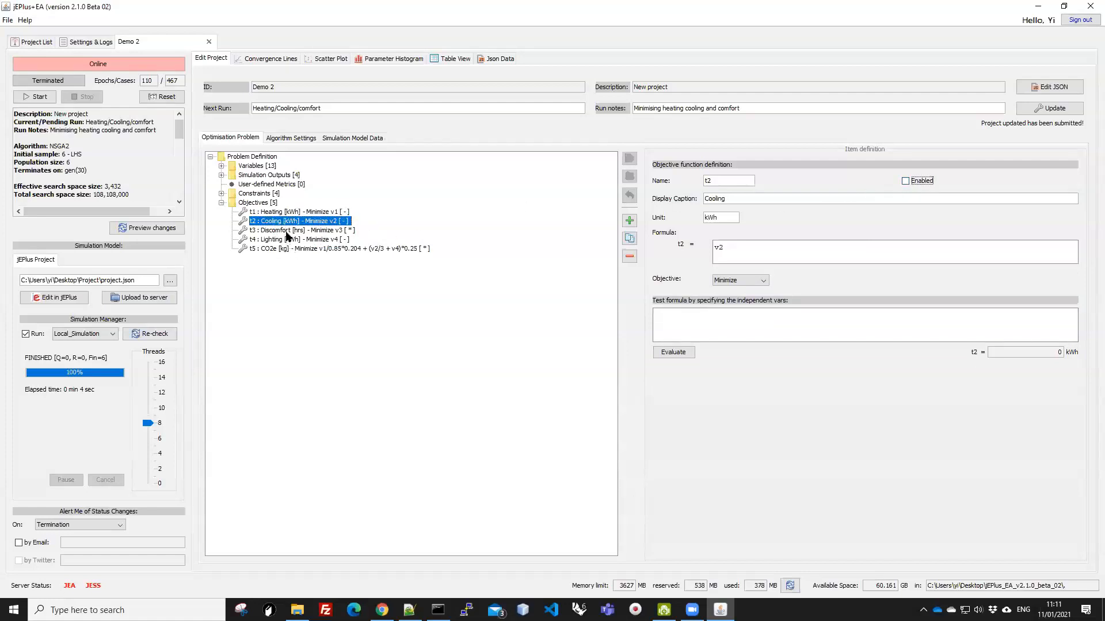
click(270, 232)
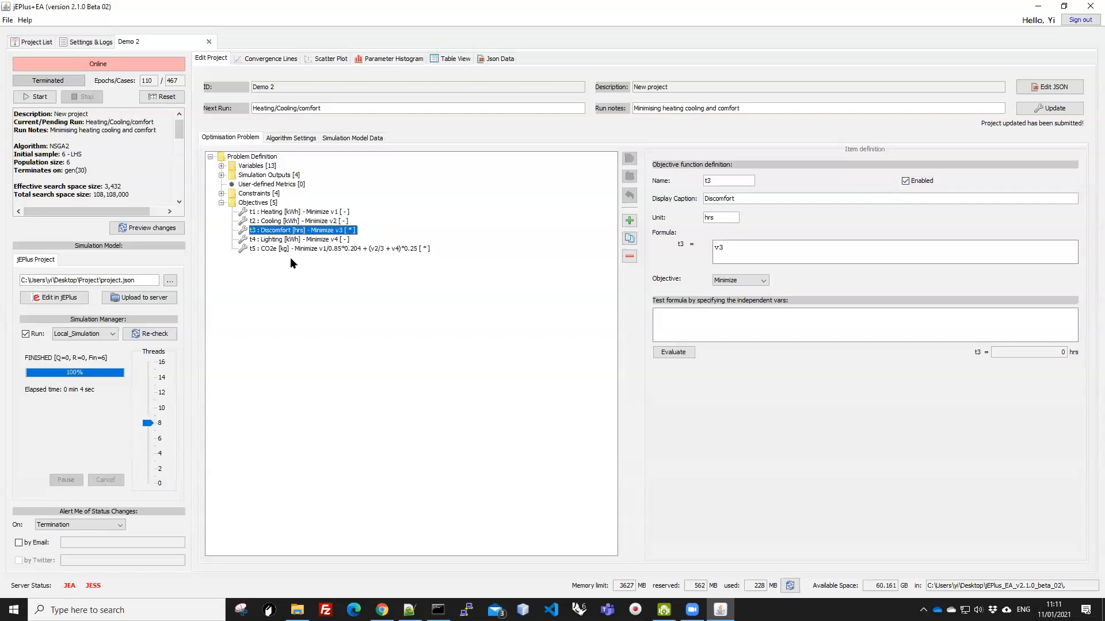
click(263, 251)
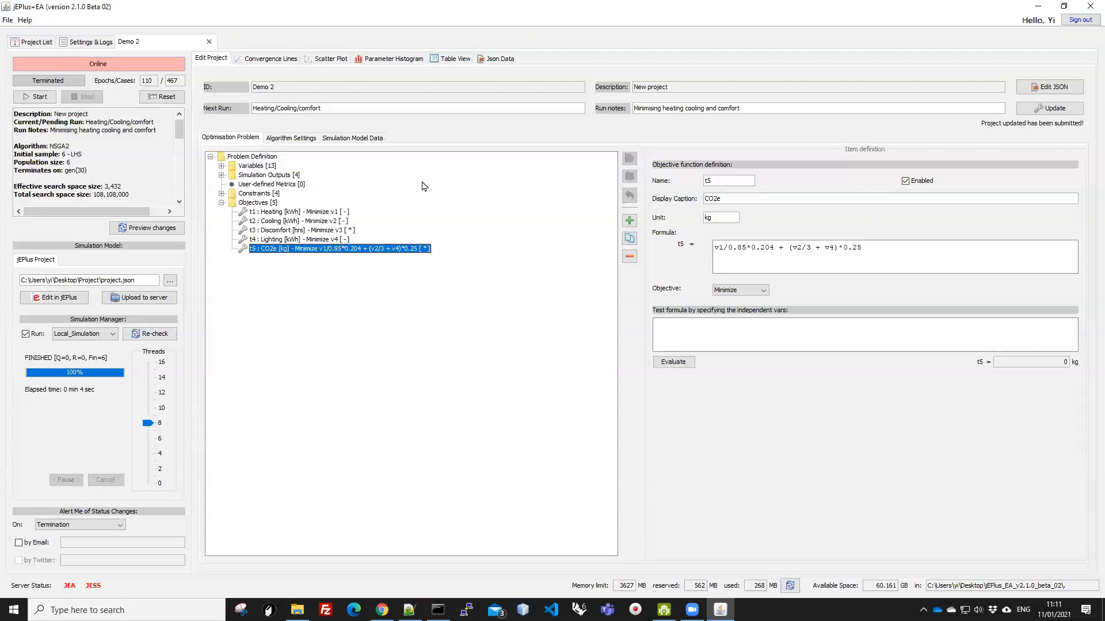
Step: Apply the next-run name Carbon/comfort with the notes "Minimising carbon and comfort" to the project and start the run
drag(330, 107, 224, 100)
text(Comfort)
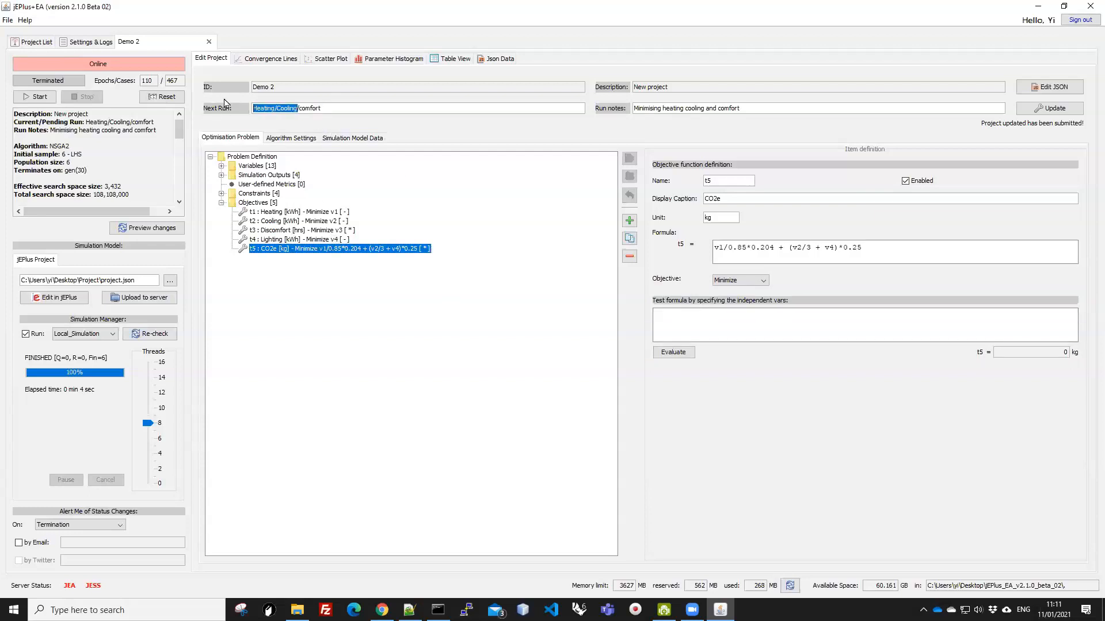
text(Carbon)
drag(664, 108, 708, 107)
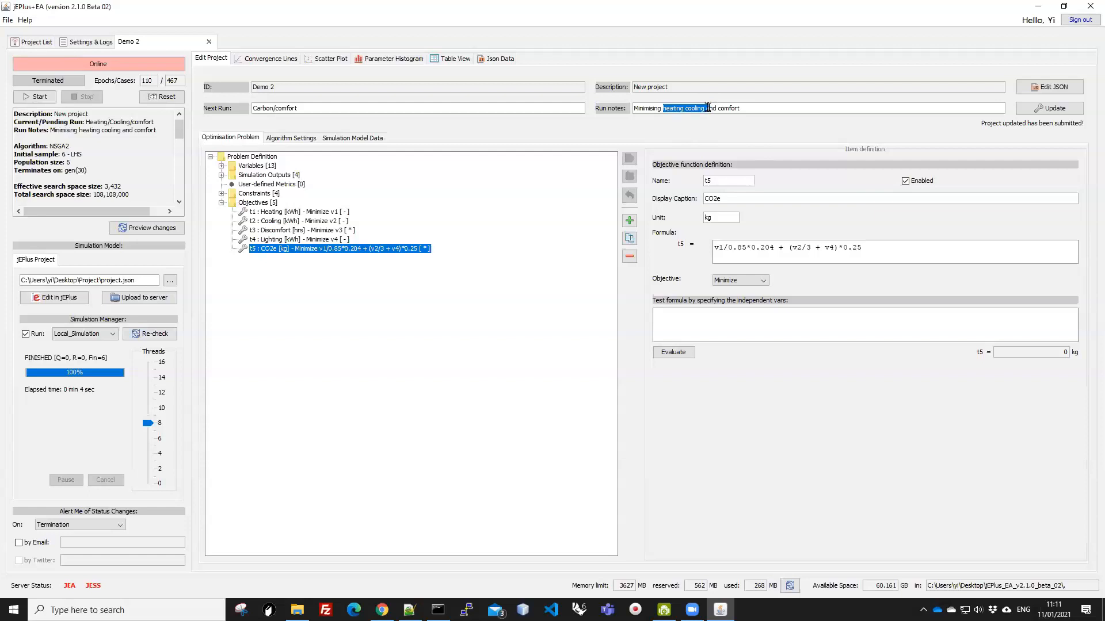
text(carbon)
click(1056, 112)
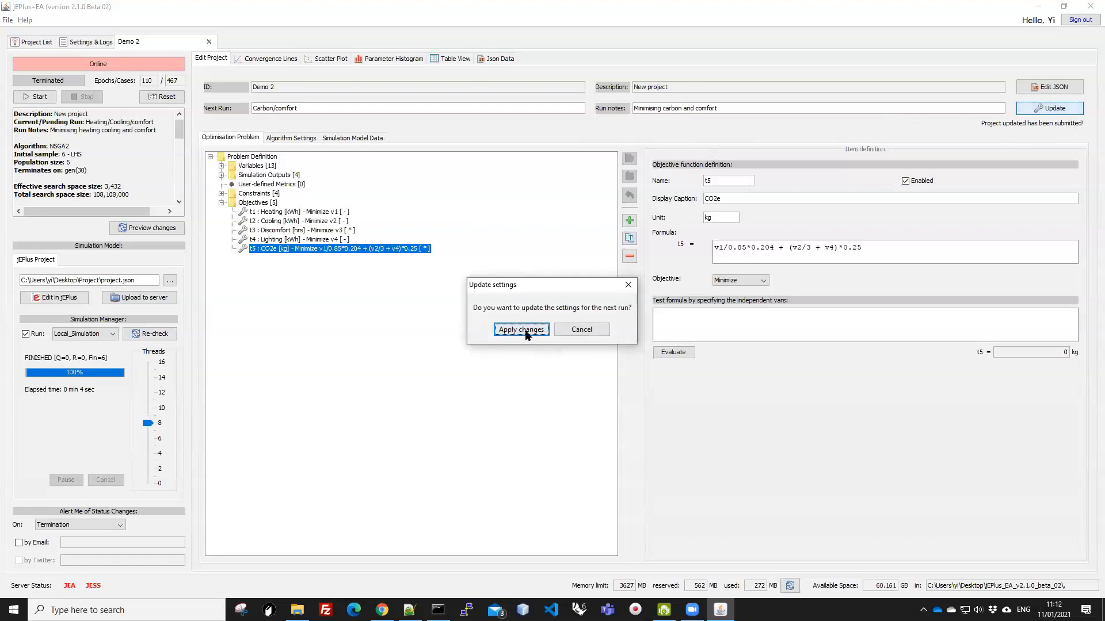
click(525, 332)
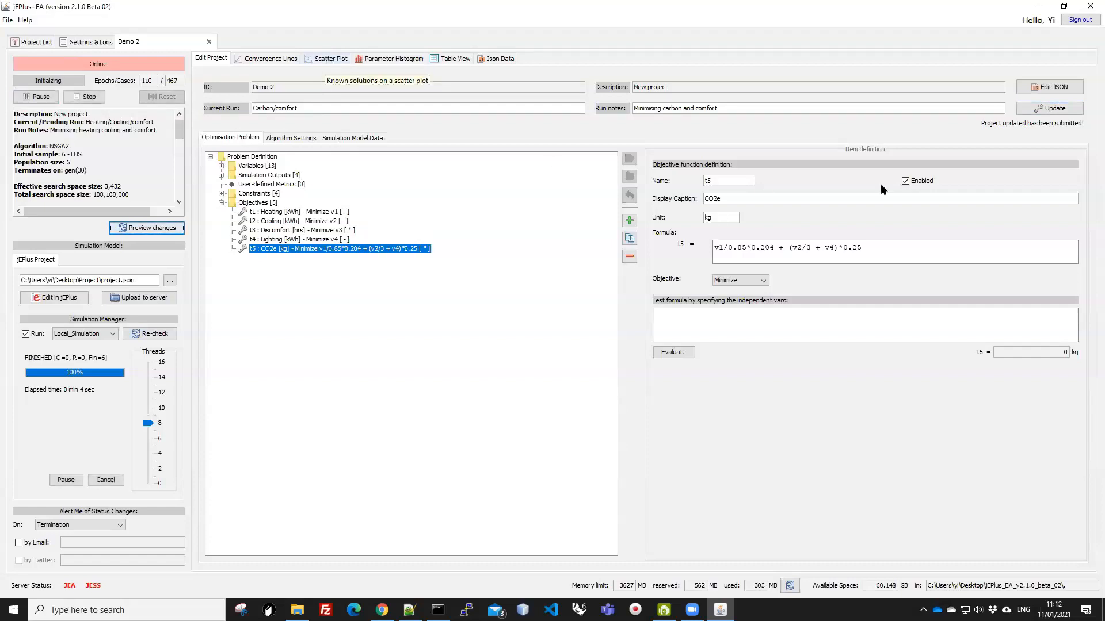
Step: Plot t5 CO2e on the scatter plot's Y axis against t3 Discomfort on the X axis
click(328, 59)
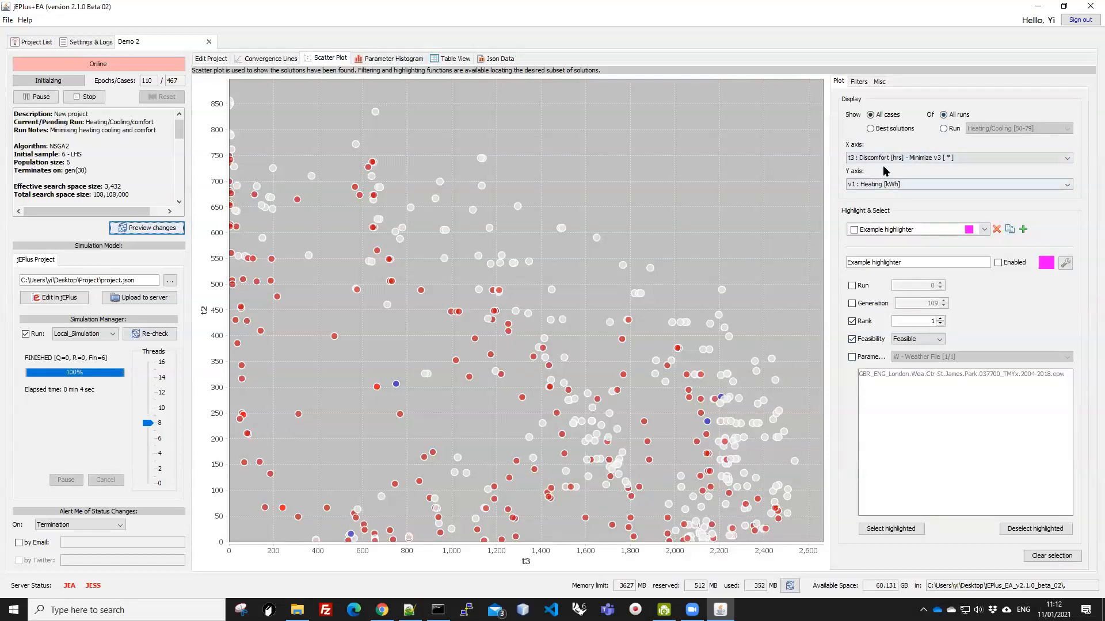
click(883, 159)
click(882, 225)
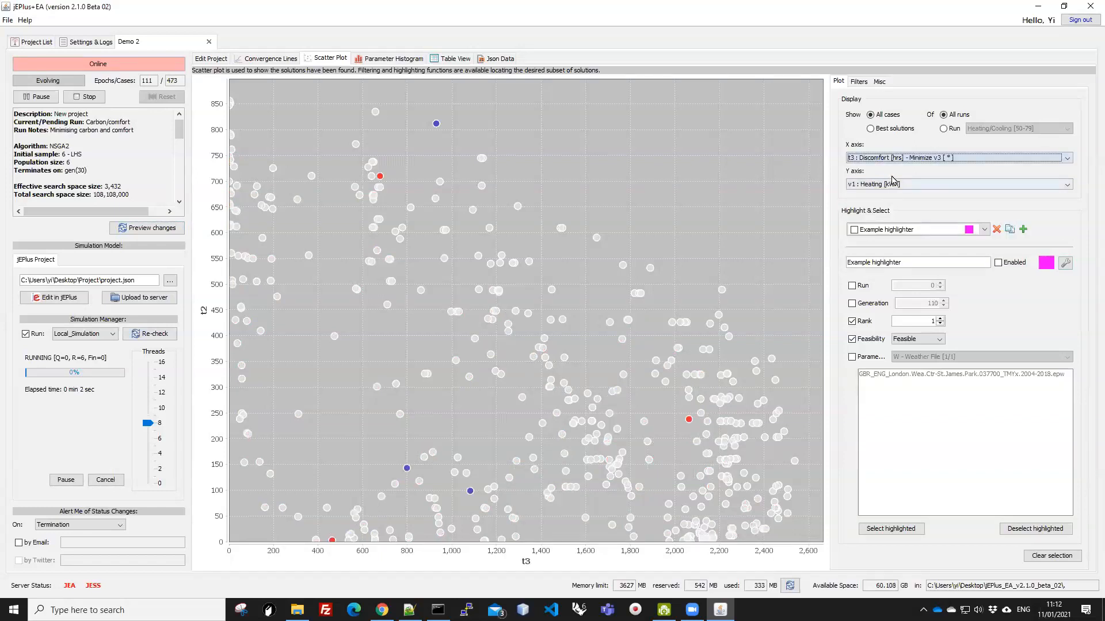
click(893, 185)
scroll(886, 253, down, 2)
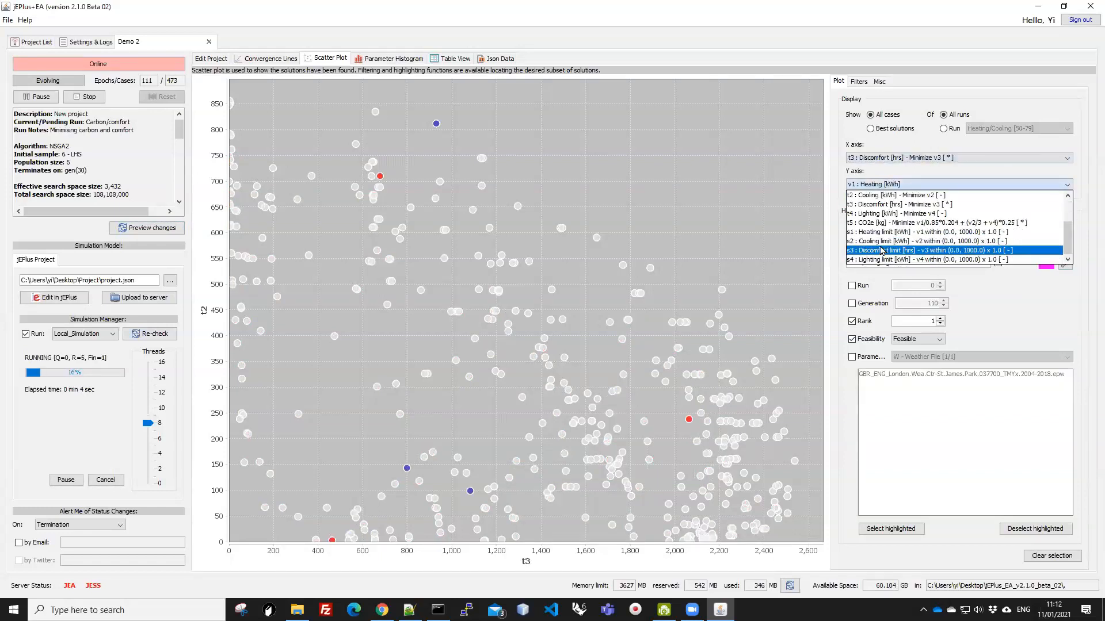
click(892, 222)
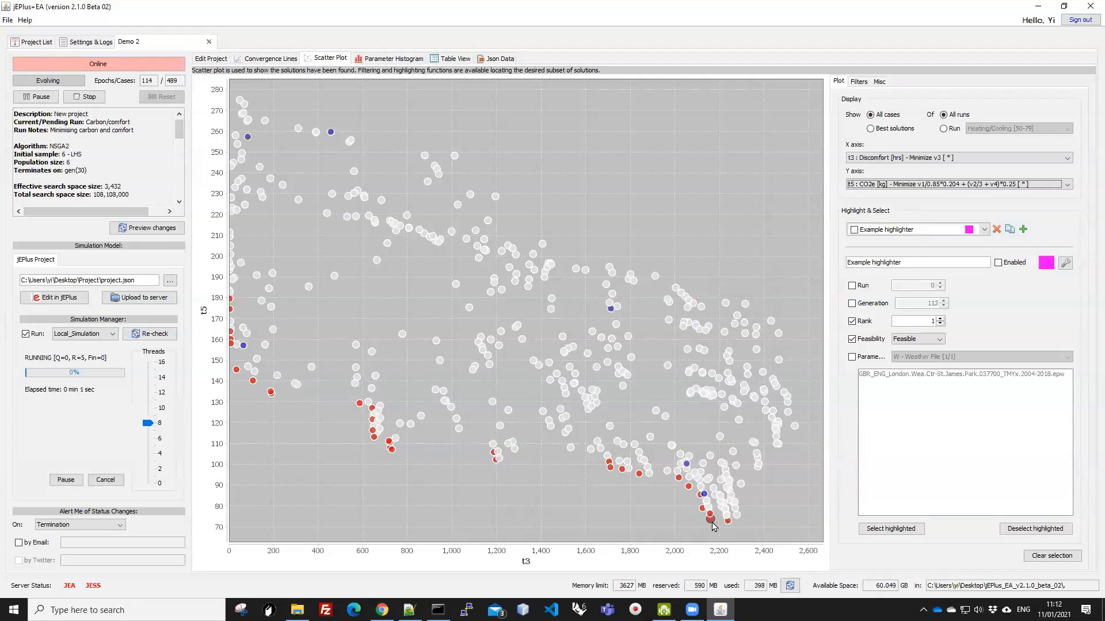
Step: Inspect the variables and objectives of Pareto solutions at the low-carbon and low-discomfort ends of the scatter plot
mouse_move(713, 526)
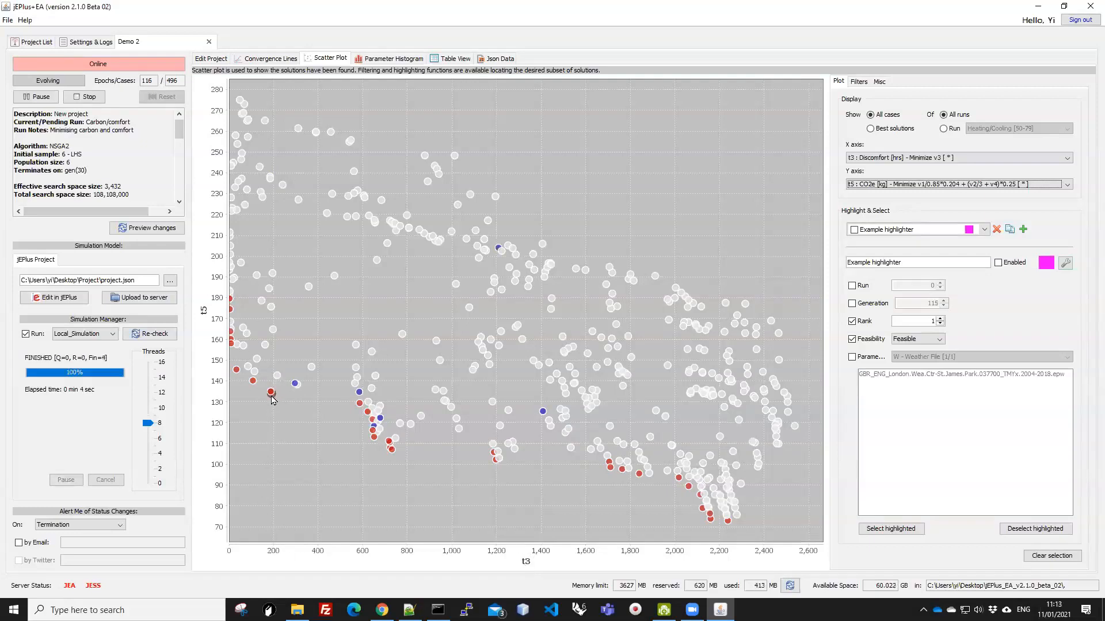
mouse_move(272, 398)
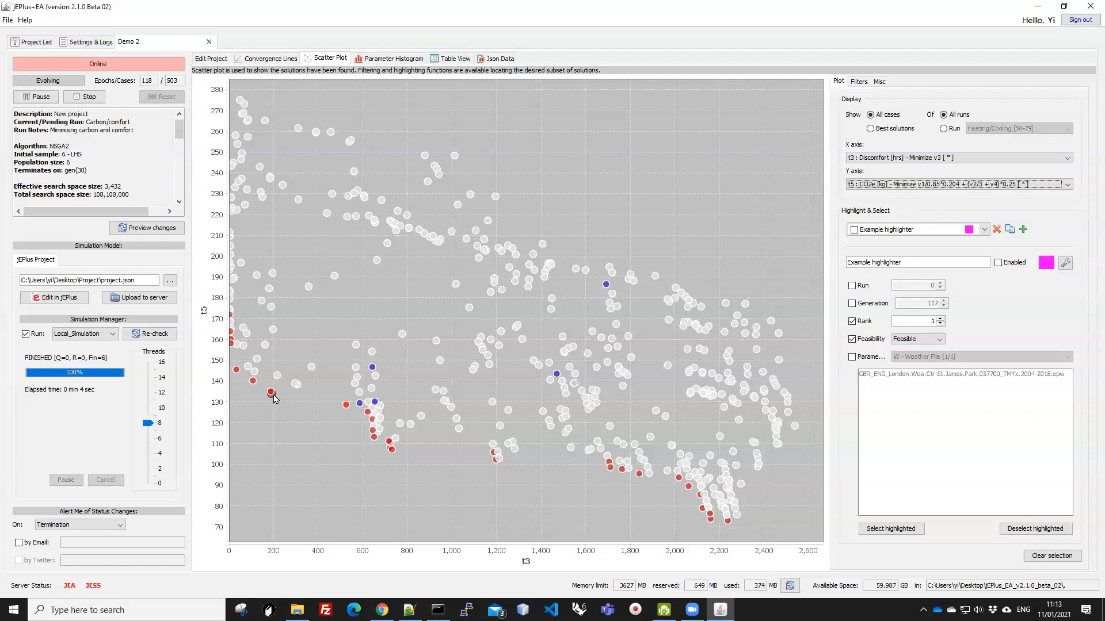
mouse_move(234, 340)
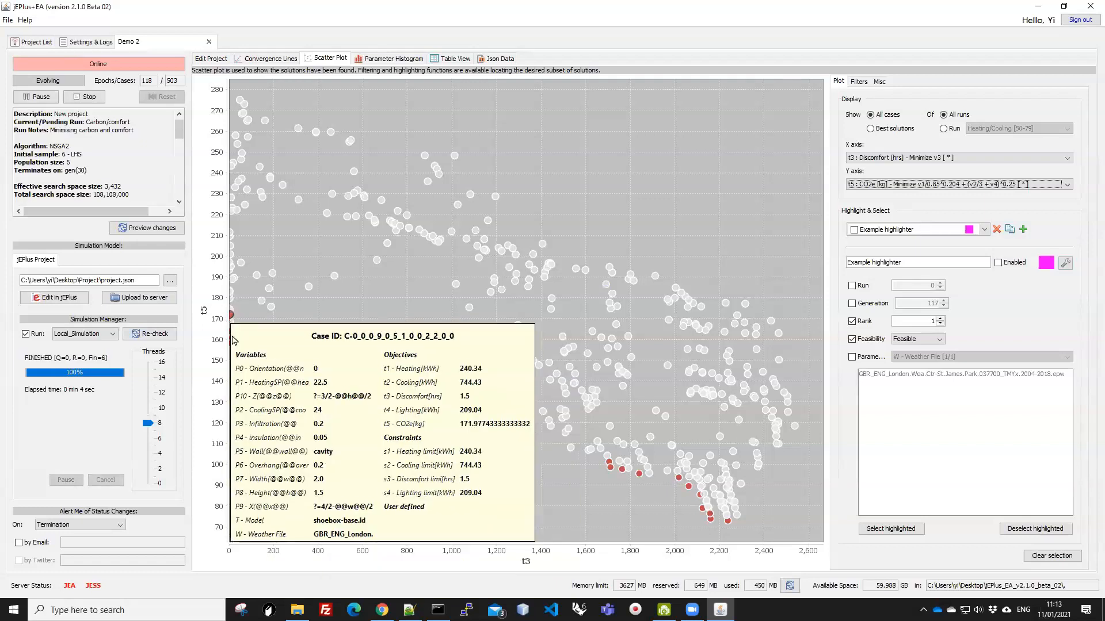
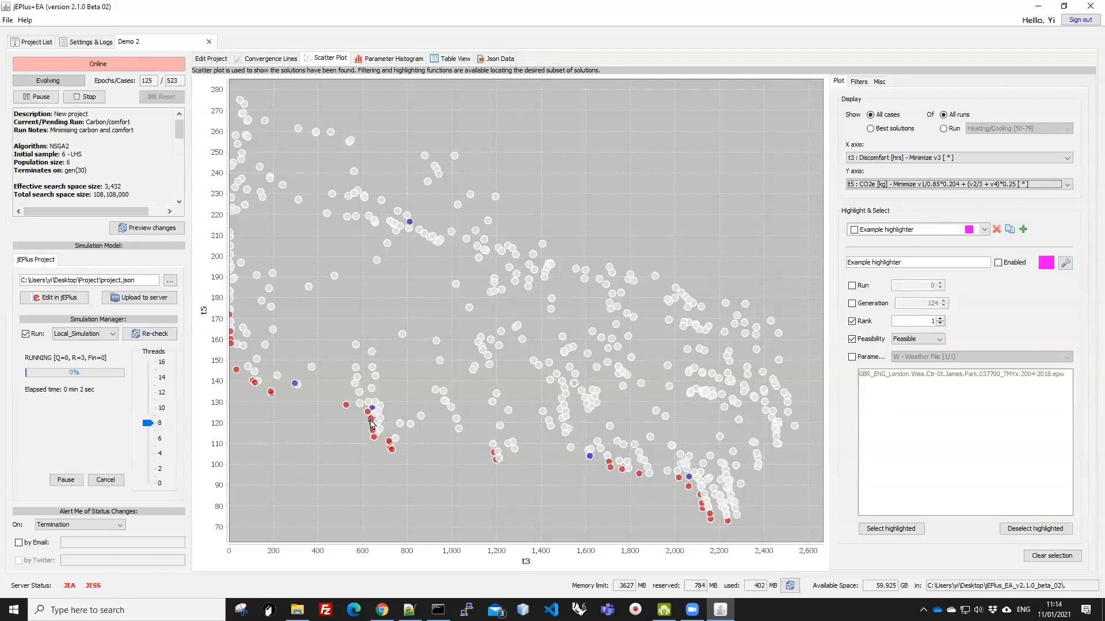
click(271, 394)
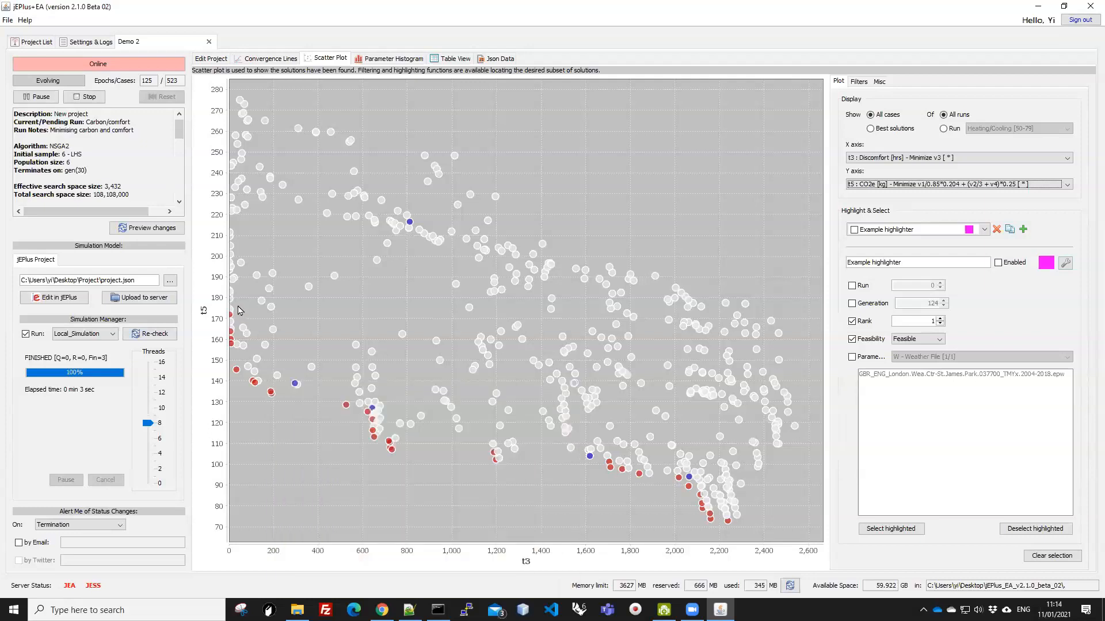
mouse_move(230, 315)
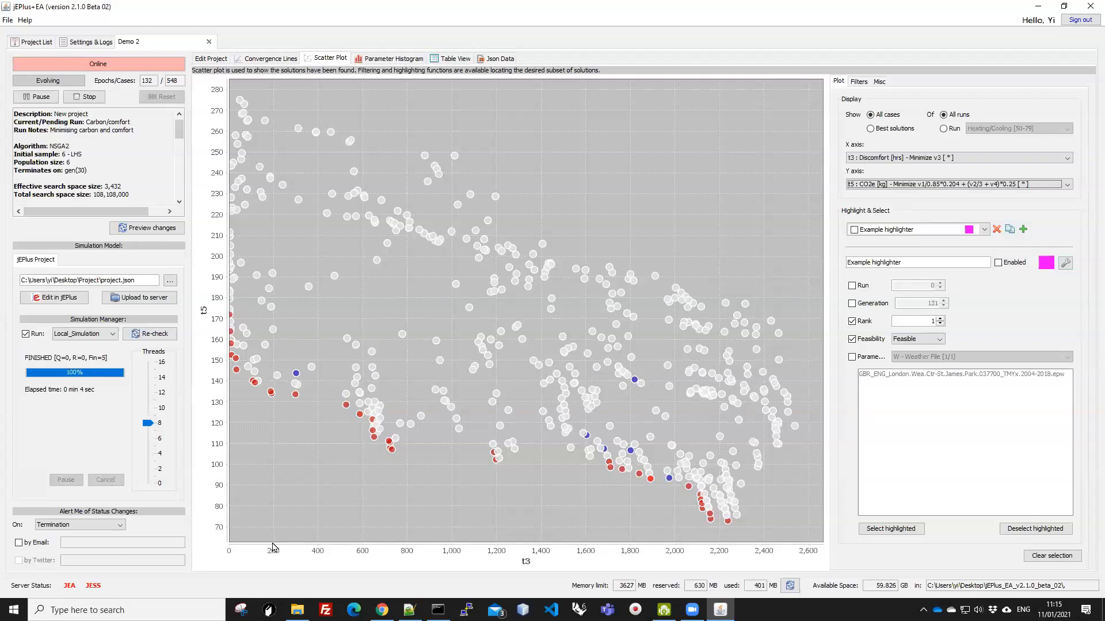
click(272, 393)
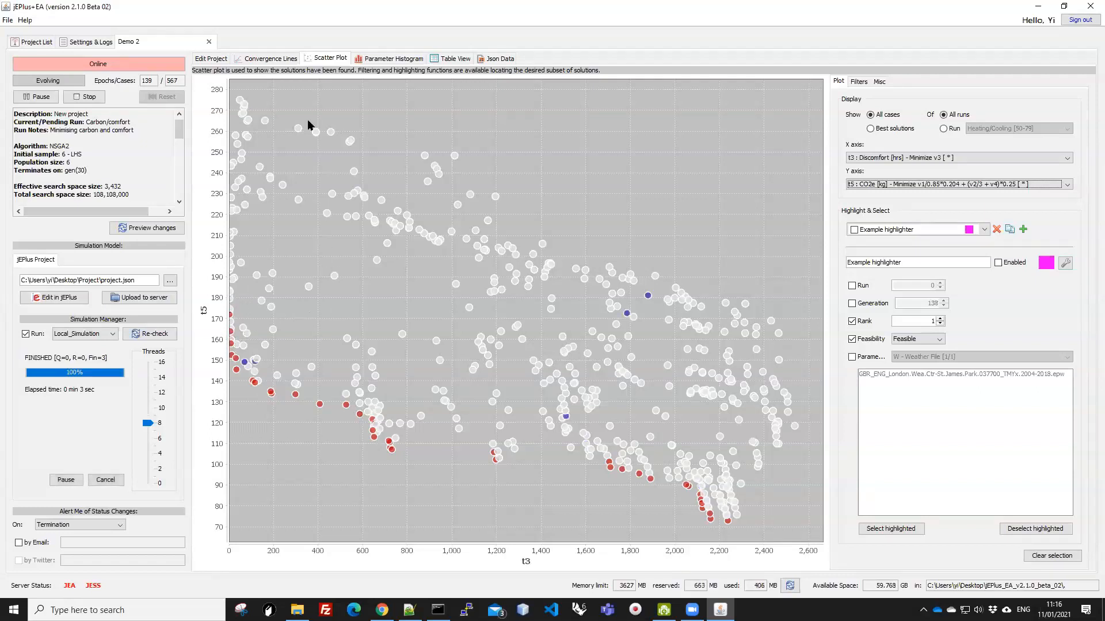
Step: Disable the t5 CO2e objective and enable the t1 Heating and t2 Cooling objectives in the problem definition
click(208, 59)
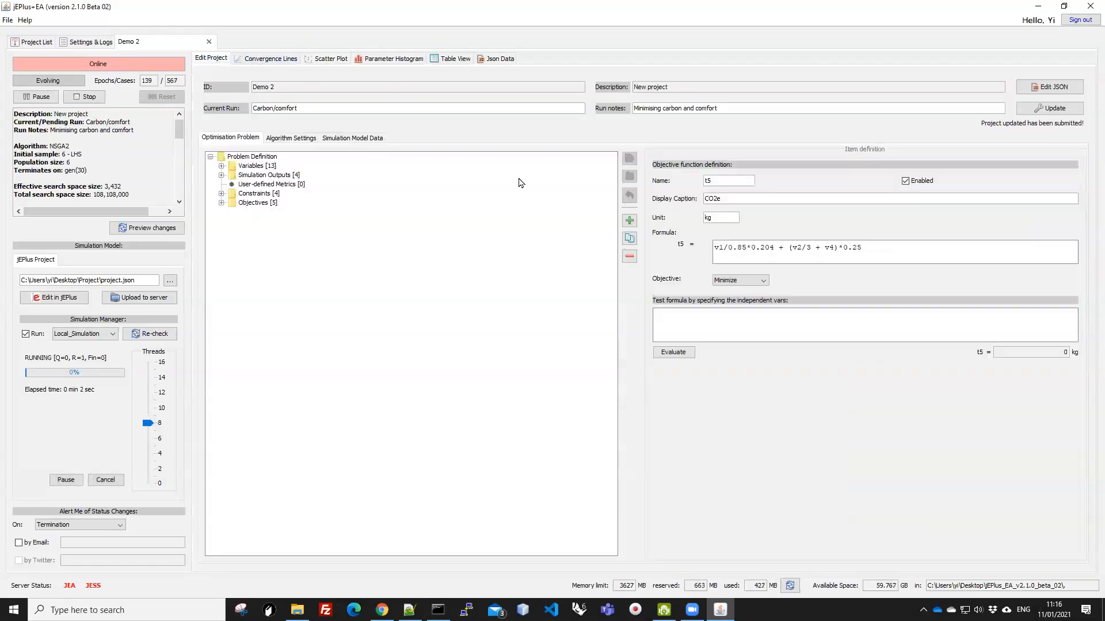
click(220, 202)
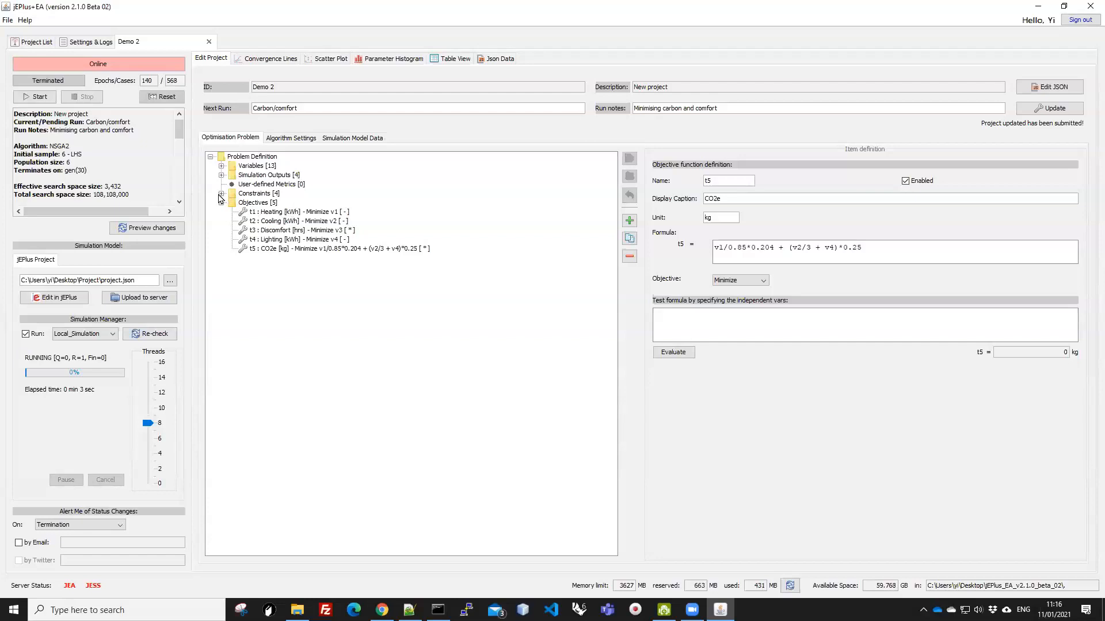
click(220, 194)
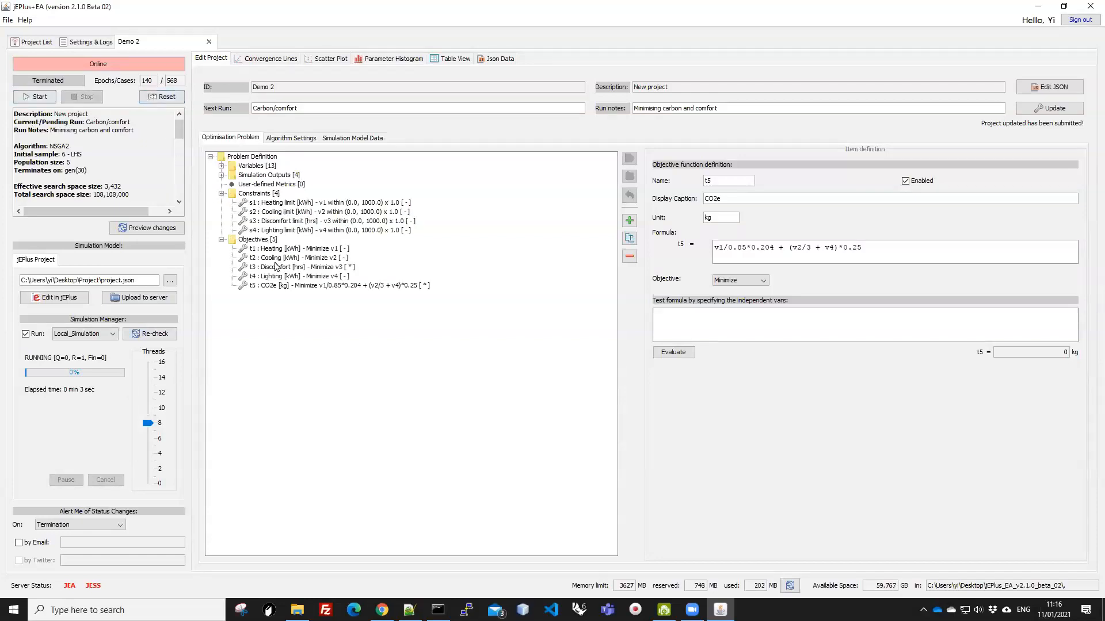
click(339, 285)
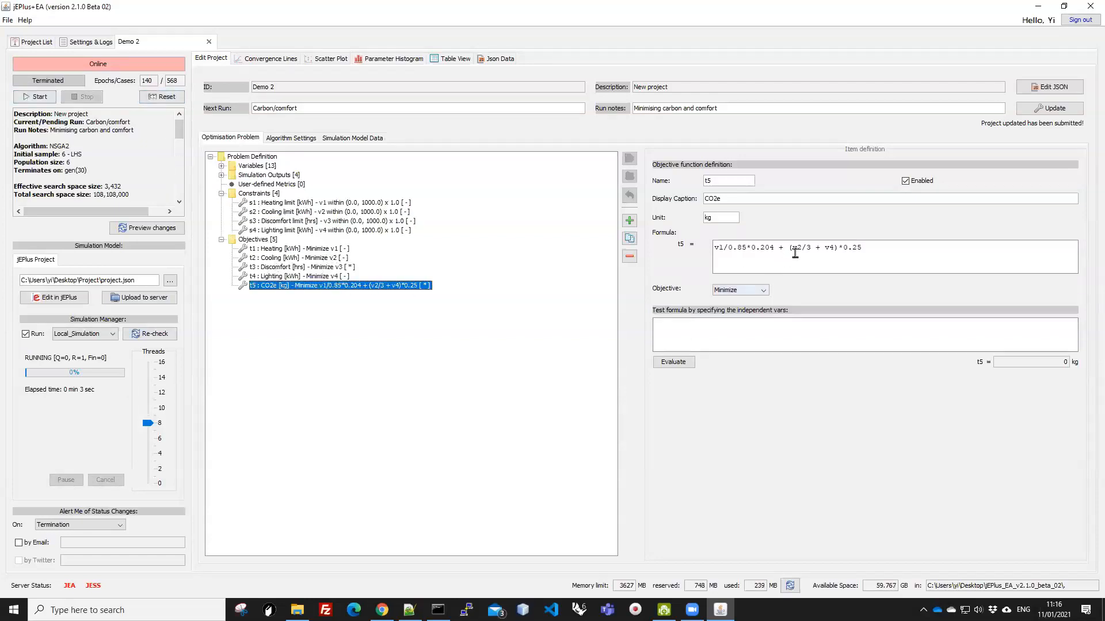
click(912, 182)
click(272, 249)
click(905, 181)
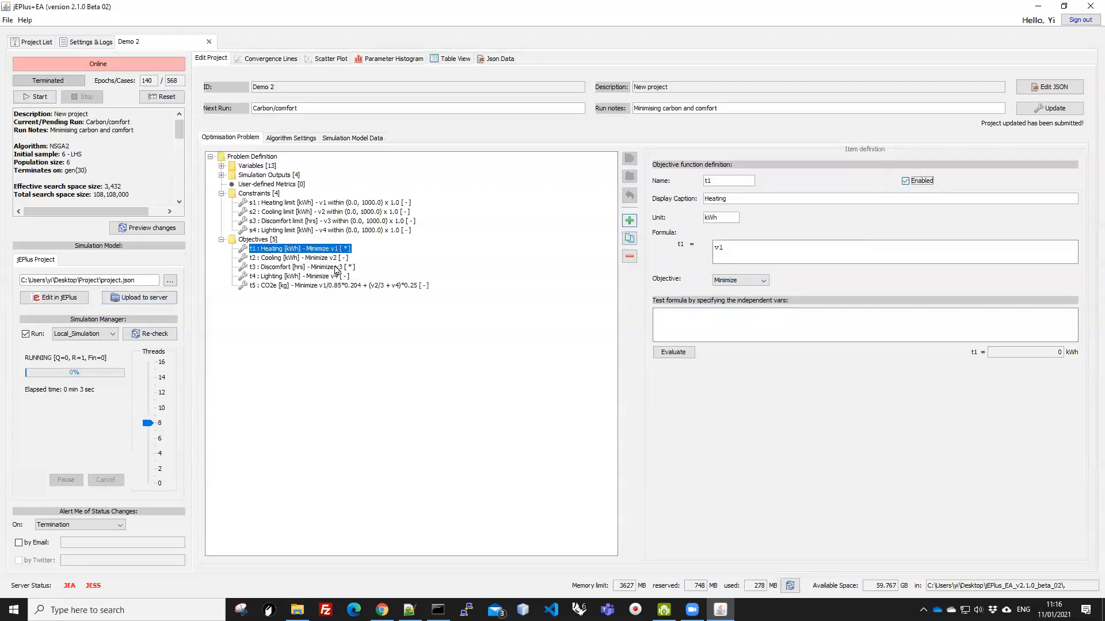
click(291, 259)
click(905, 181)
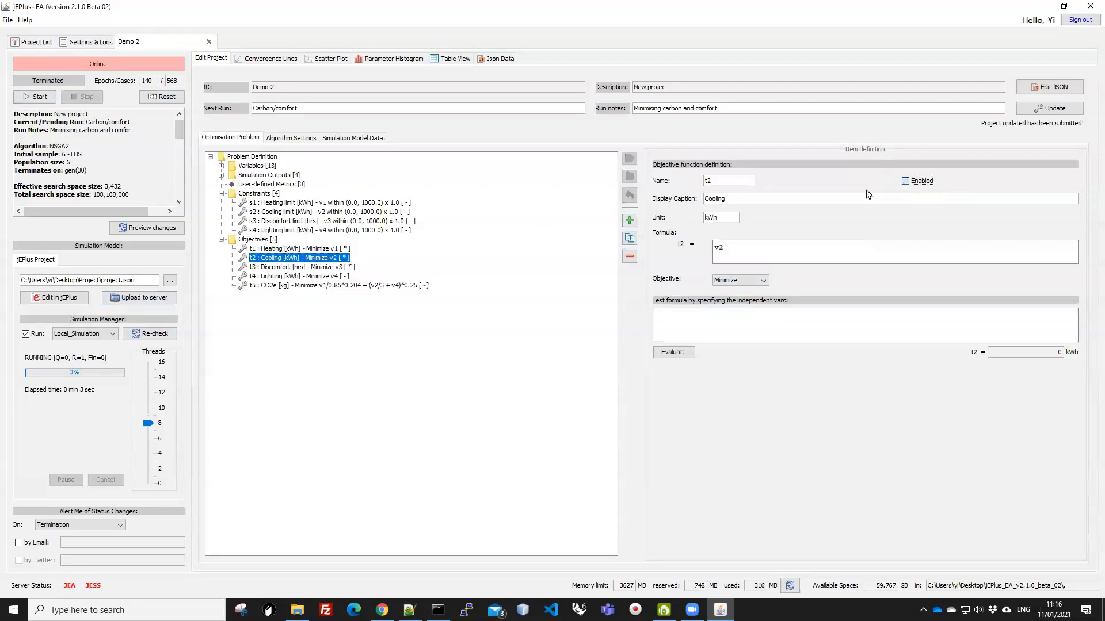
Step: Disable the t3 Discomfort objective and enable the s3 Discomfort limit constraint instead
click(312, 267)
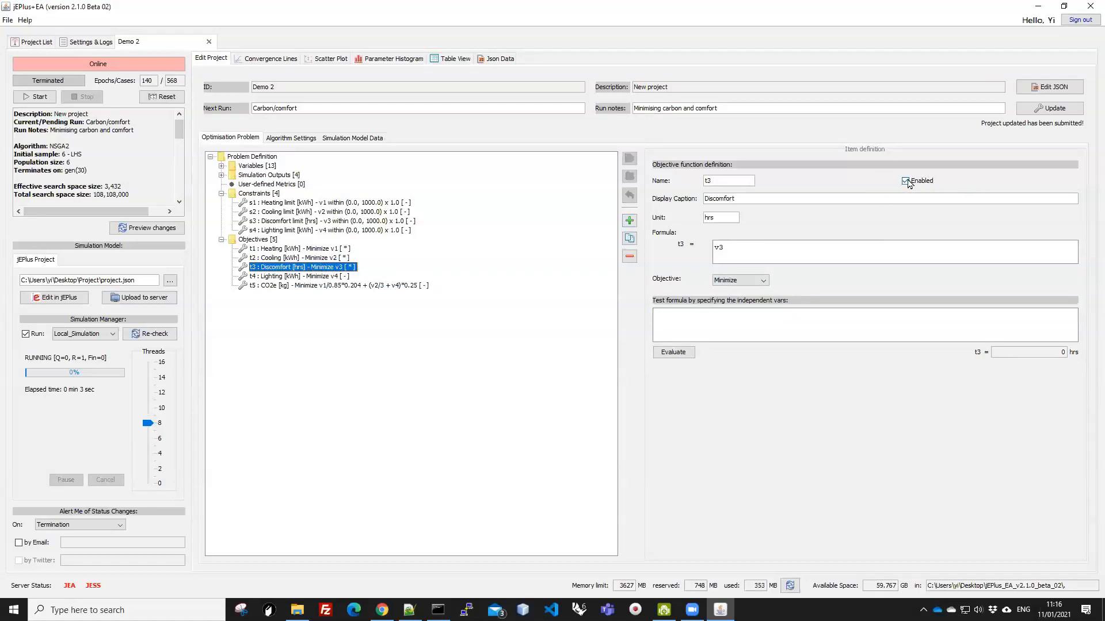
click(906, 181)
click(270, 221)
click(907, 182)
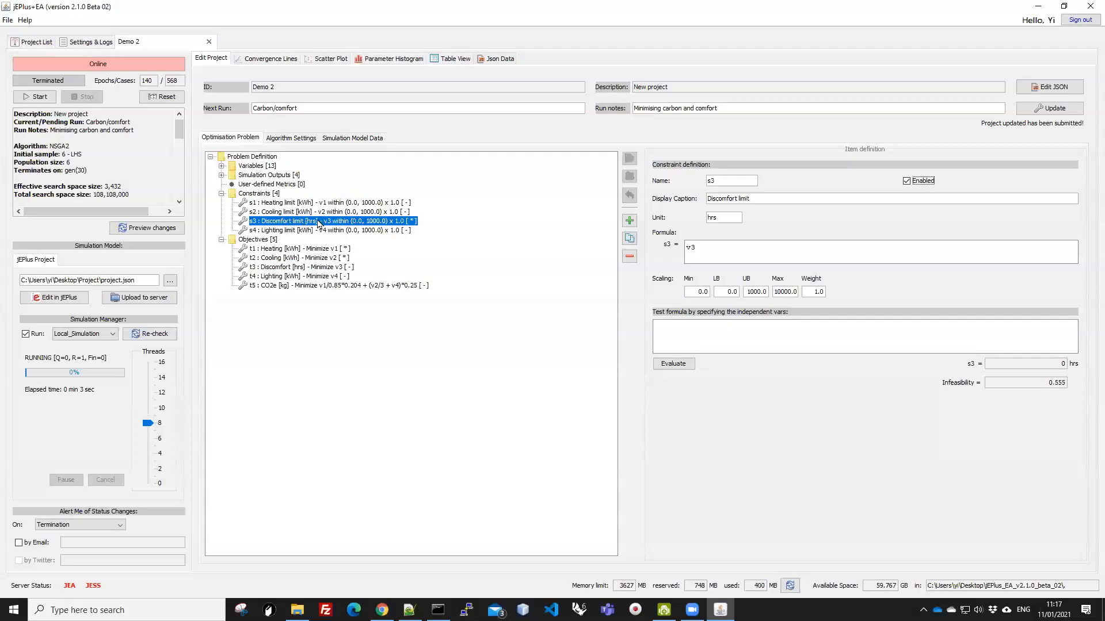
Step: Set the s3 Discomfort limit's upper bound to 200 and its maximum to 3000, checking them against the scatter plot's discomfort range
double_click(738, 294)
click(747, 292)
text(2)
drag(776, 291, 780, 291)
click(776, 292)
key(BackSpace)
text(3)
click(325, 60)
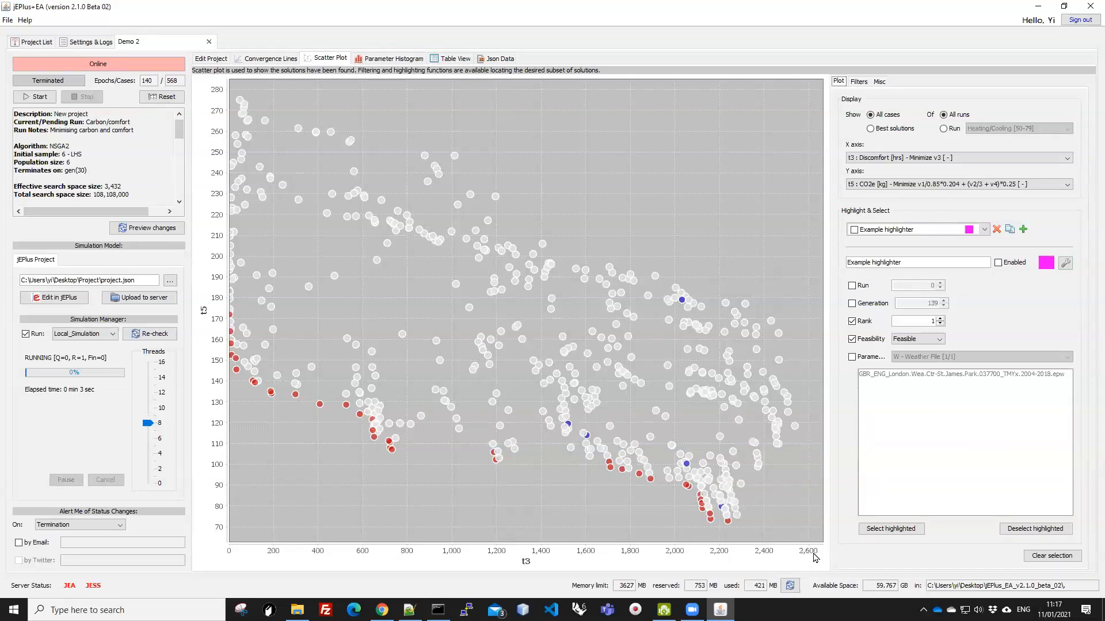
click(208, 60)
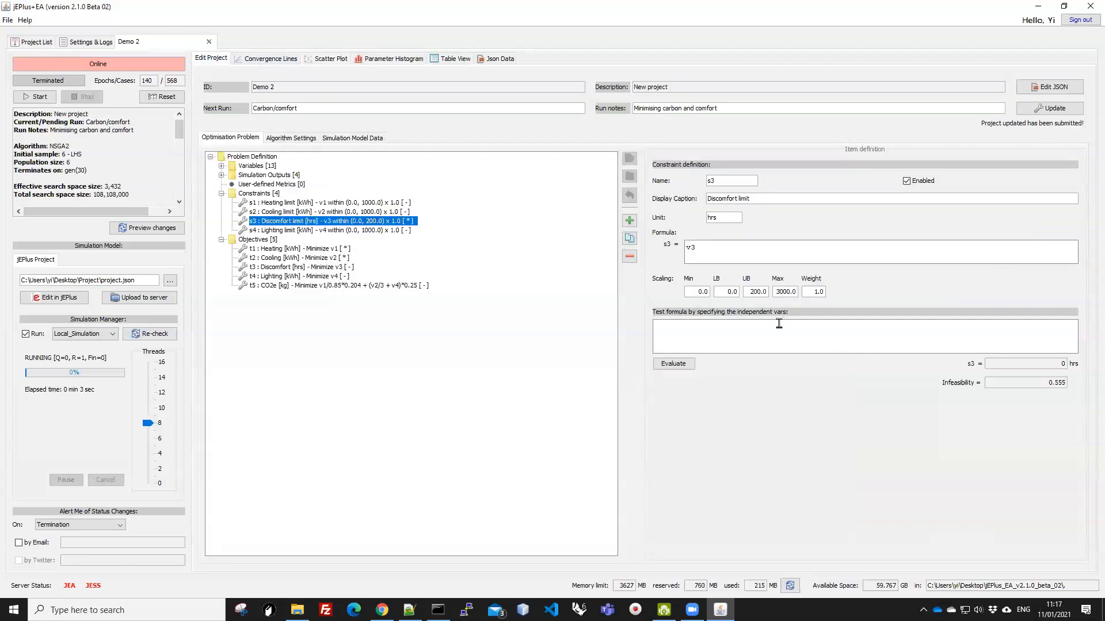
drag(746, 291, 765, 293)
Step: Check that t1 and t2 are enabled, and name the next run heating/cooling-comfort with the notes "Minimising heating and cooling, constrained by comfort"
click(272, 250)
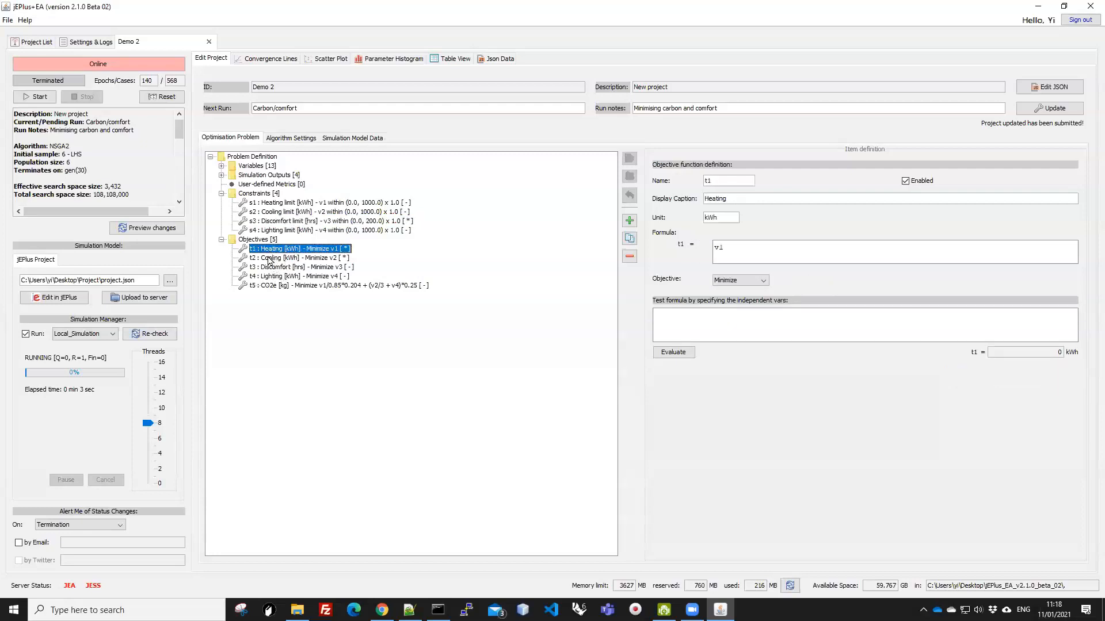
click(271, 259)
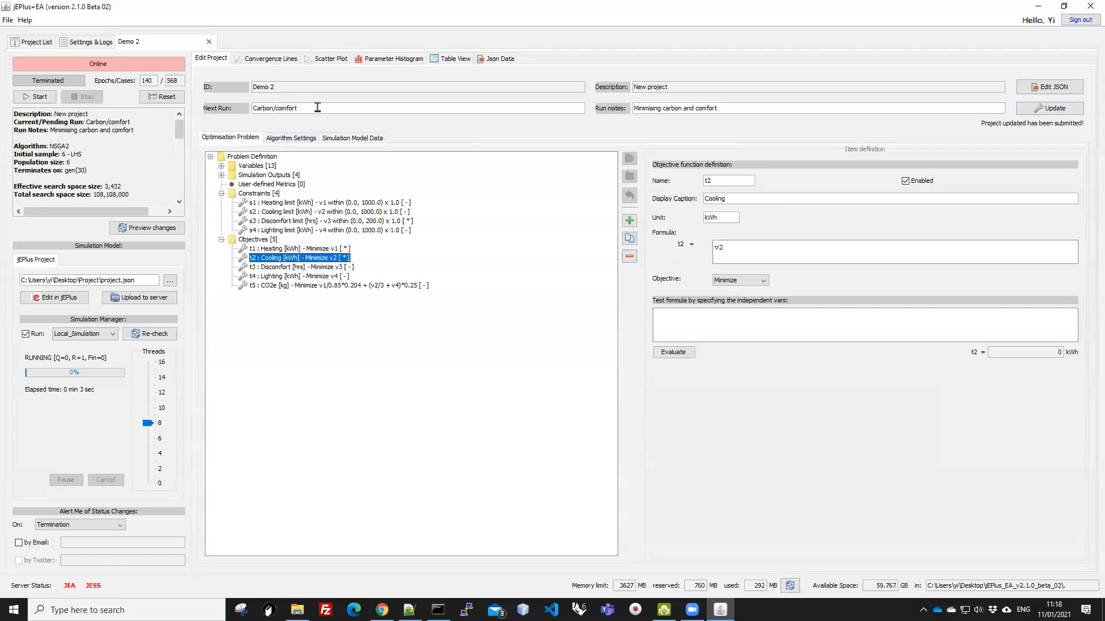
drag(253, 108, 274, 108)
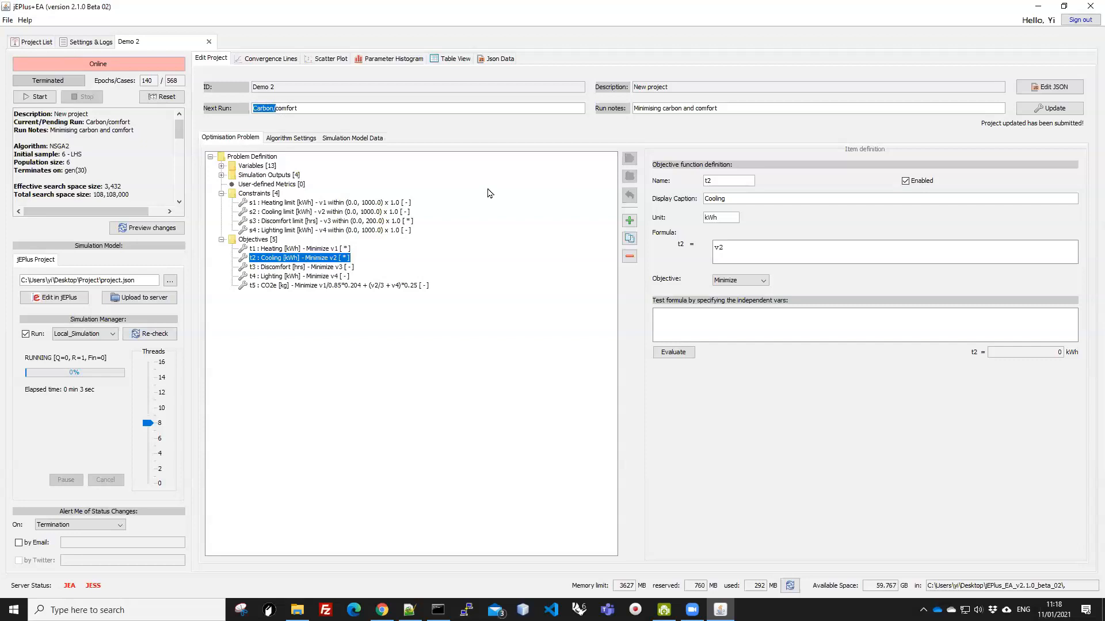
text(heating/cooling-)
drag(663, 108, 755, 107)
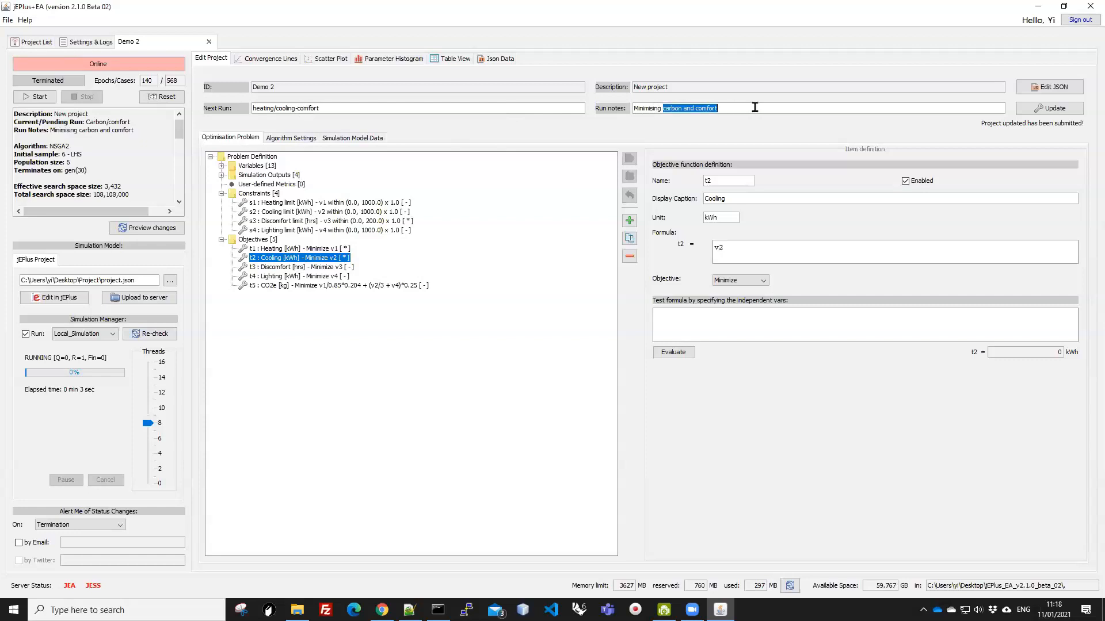
text(heating)
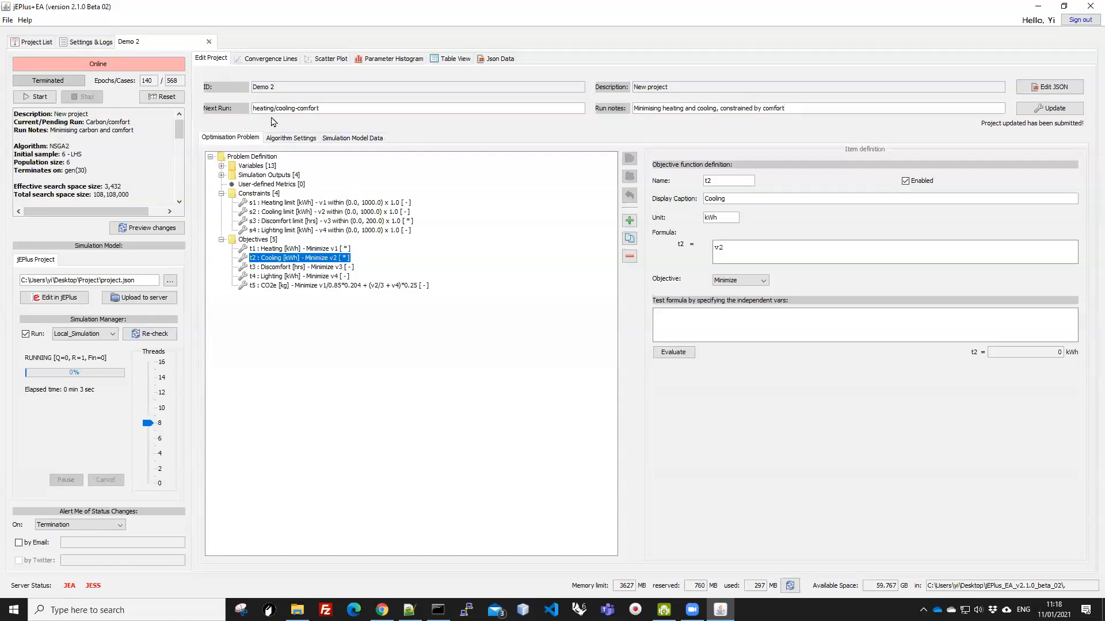
Step: Apply the updated settings to the project and start the heating/cooling-comfort run
click(1054, 108)
click(1056, 108)
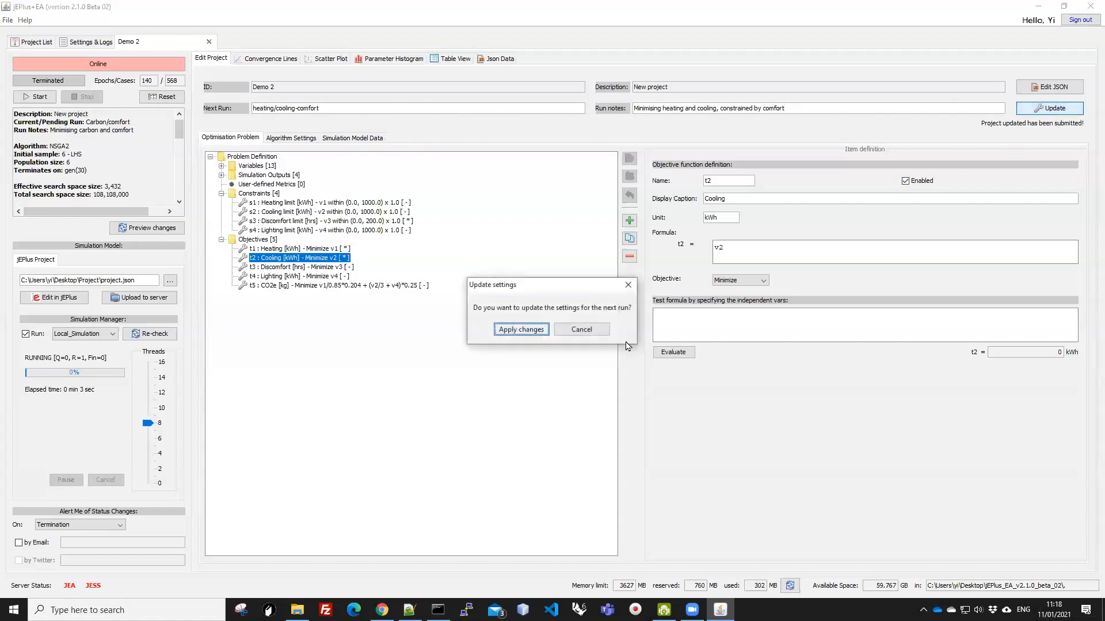
click(522, 334)
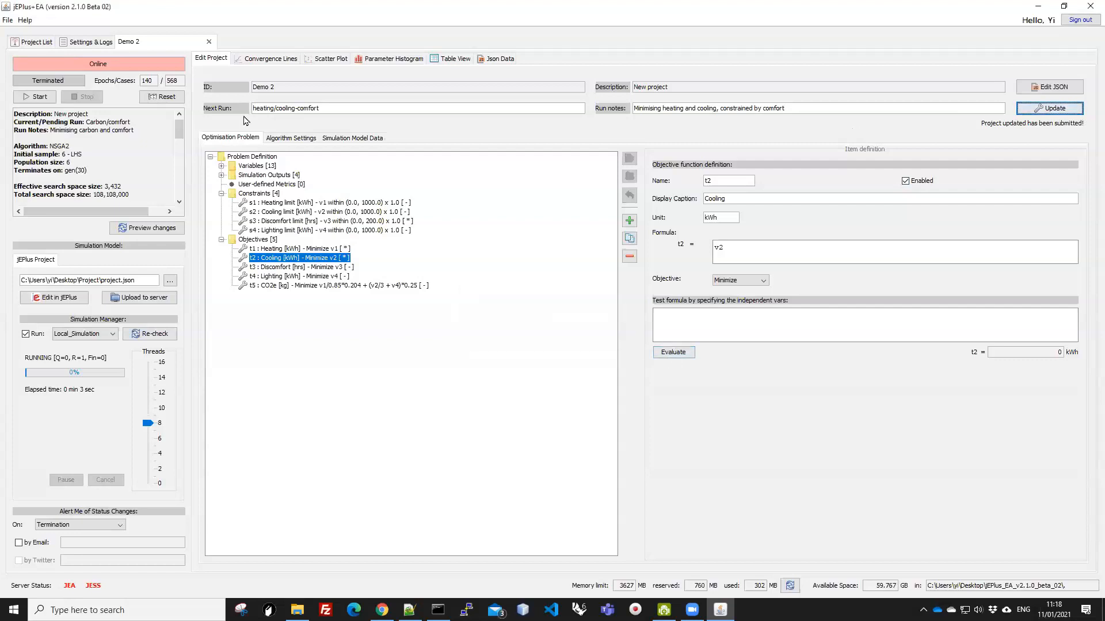
click(39, 98)
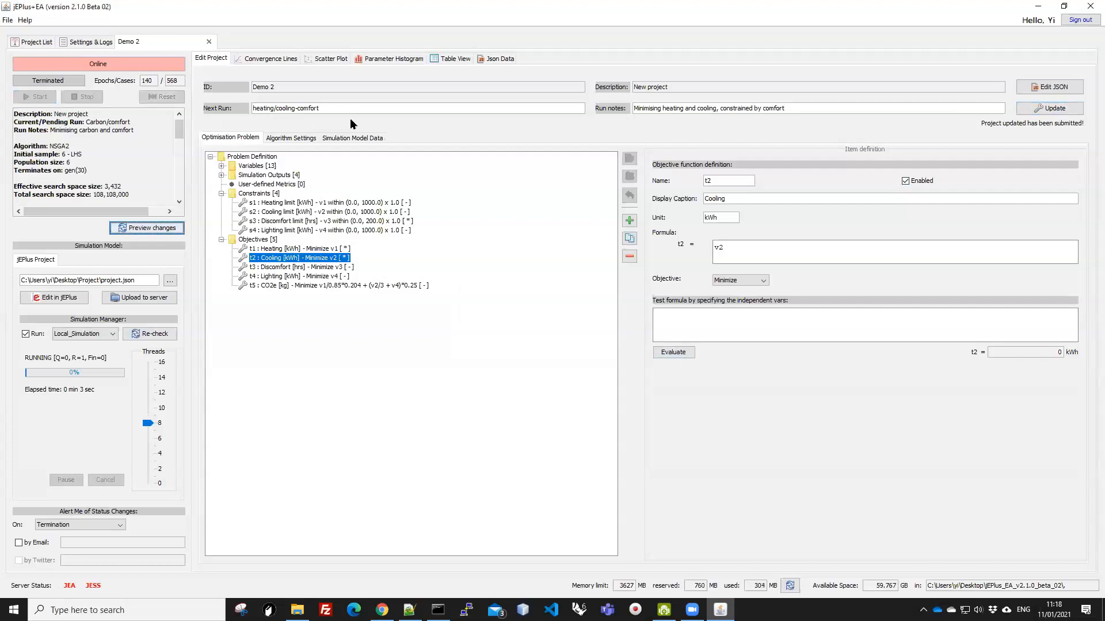
Step: Plot t1 Heating on the scatter plot's X axis against t2 Cooling on the Y axis and inspect the solutions
click(325, 59)
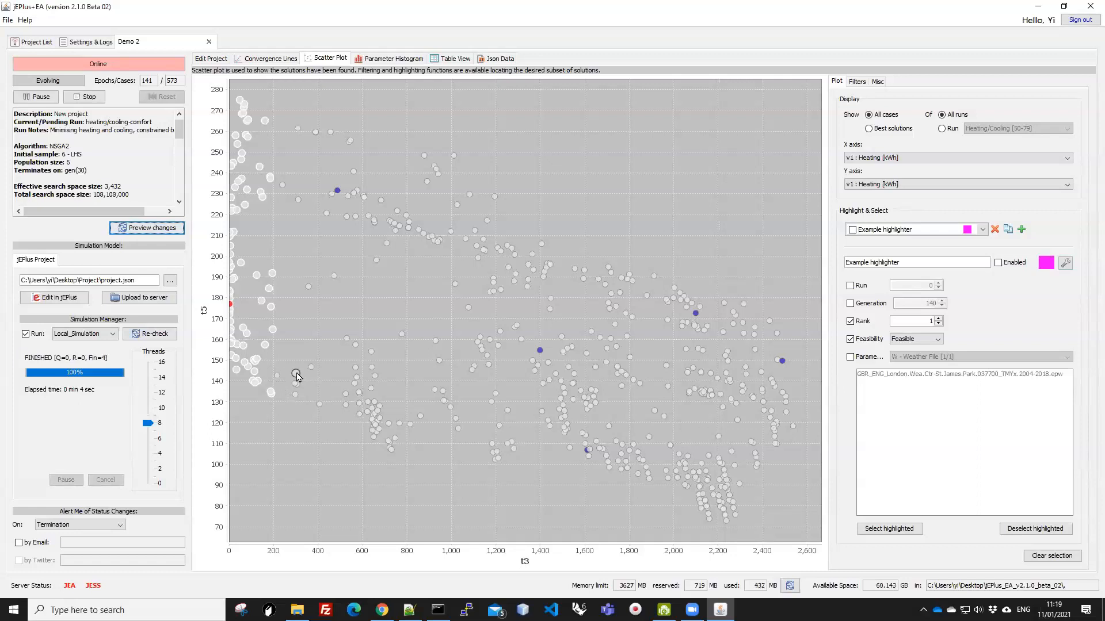
mouse_move(297, 376)
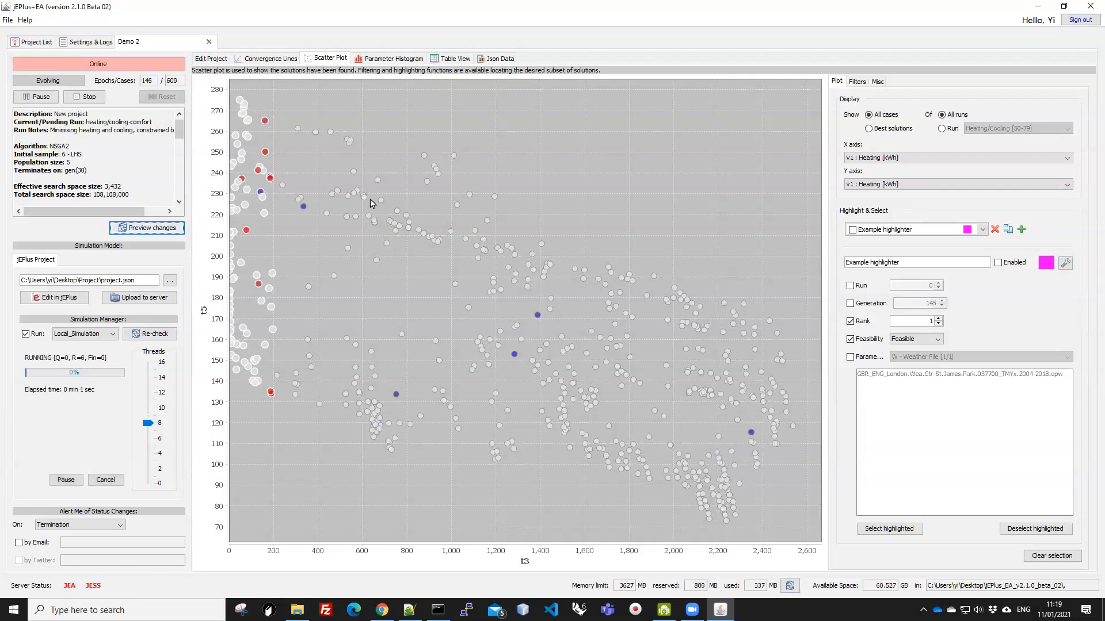
click(890, 158)
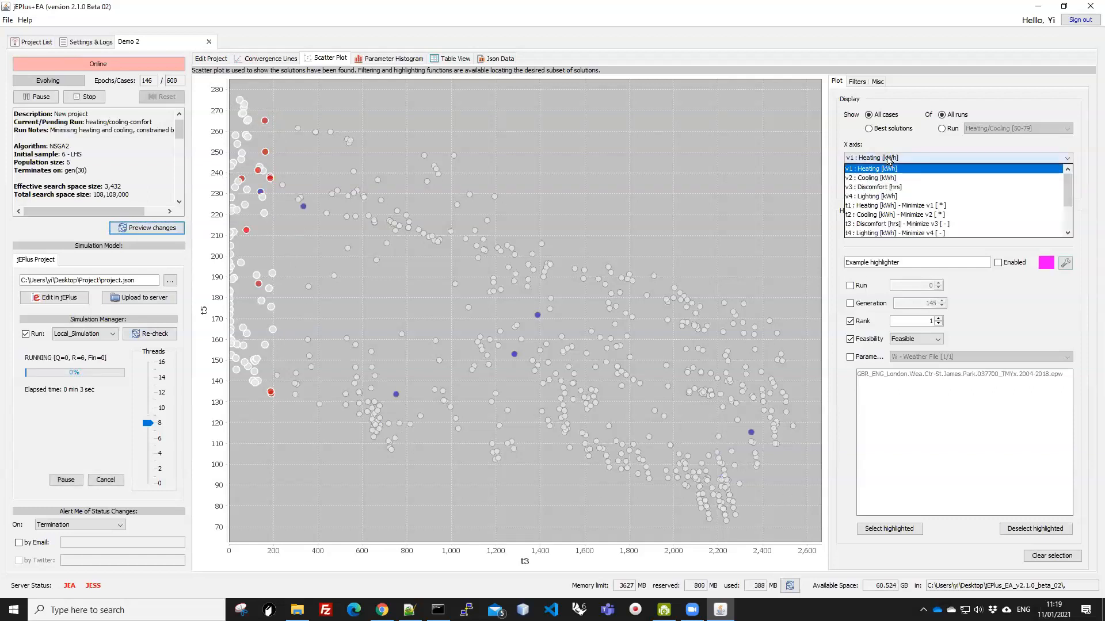
click(870, 206)
click(891, 184)
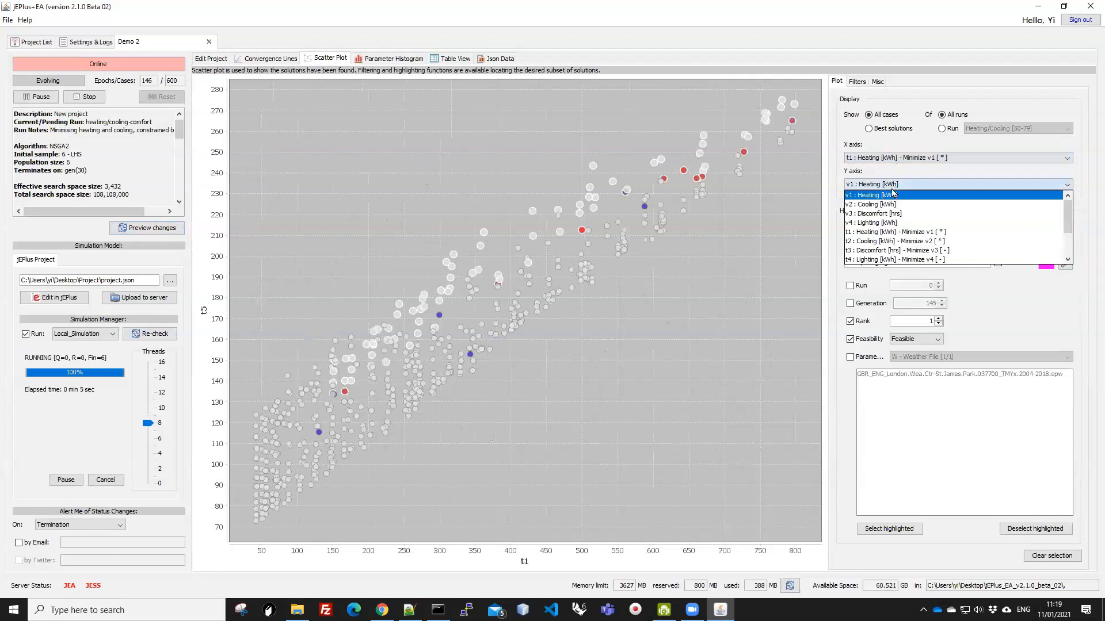
click(866, 241)
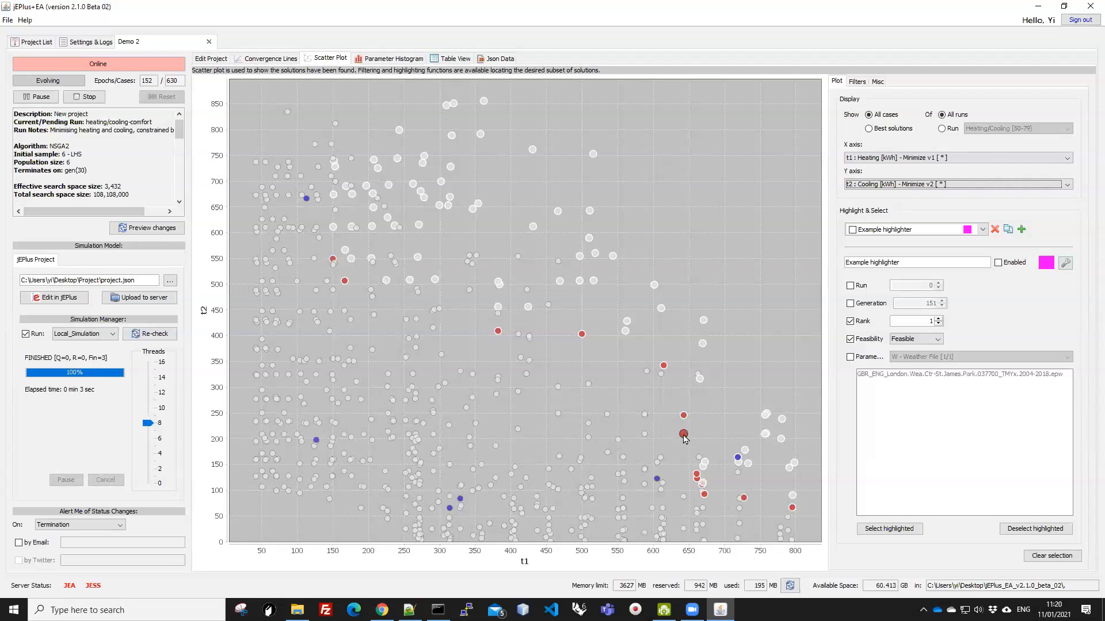
mouse_move(685, 438)
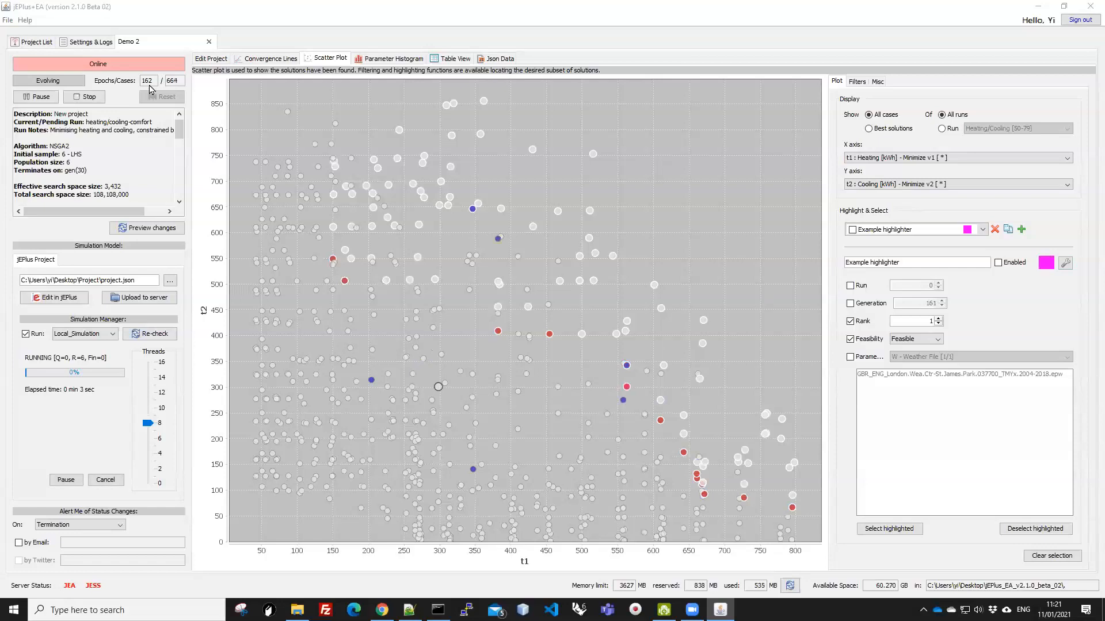
Step: Review the simulation outputs, constraints and objectives of the problem definition, and examine the run's solutions on the scatter plot
click(212, 59)
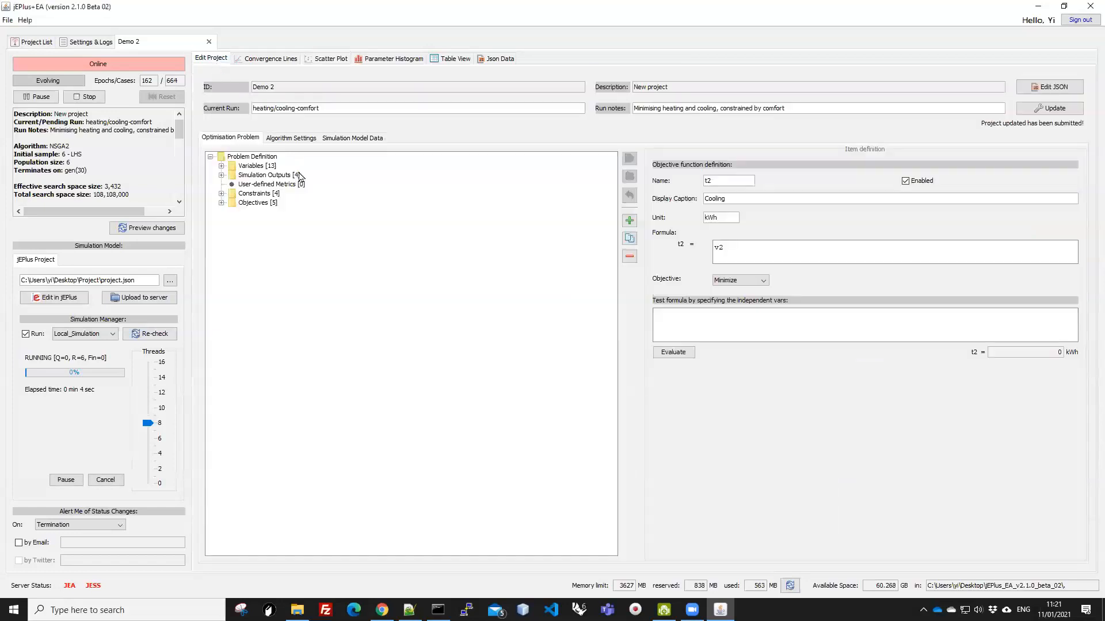
click(221, 175)
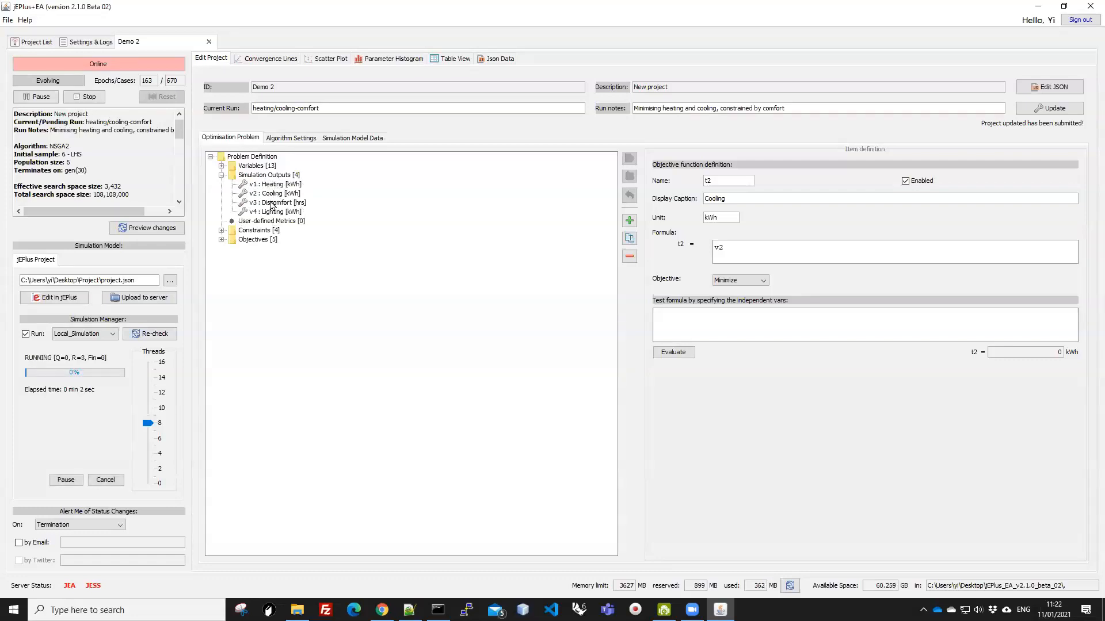
click(221, 231)
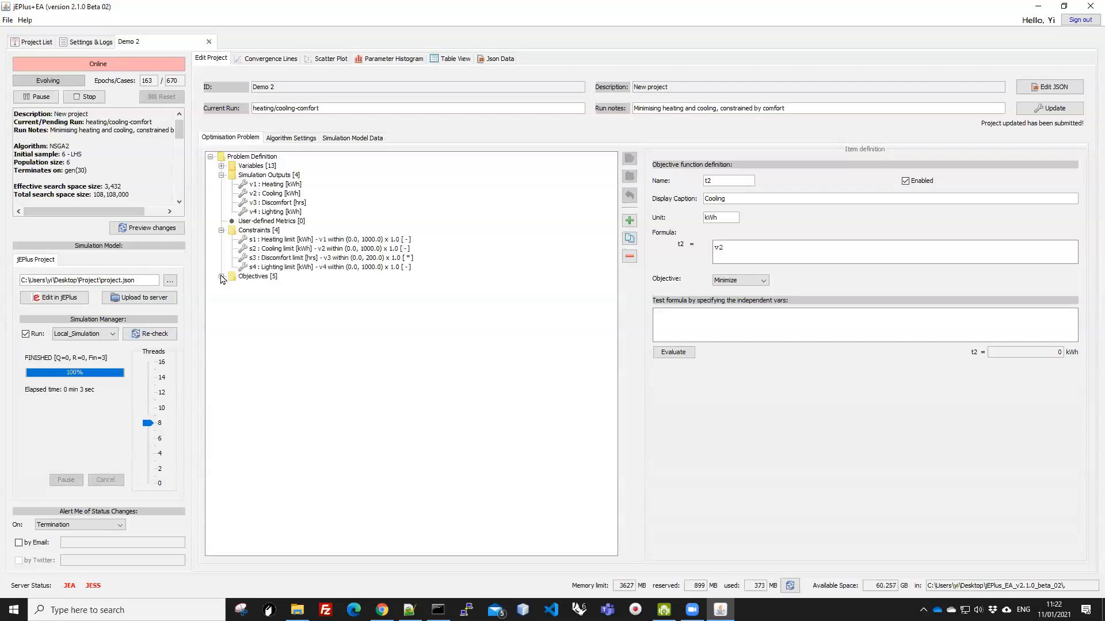
click(222, 276)
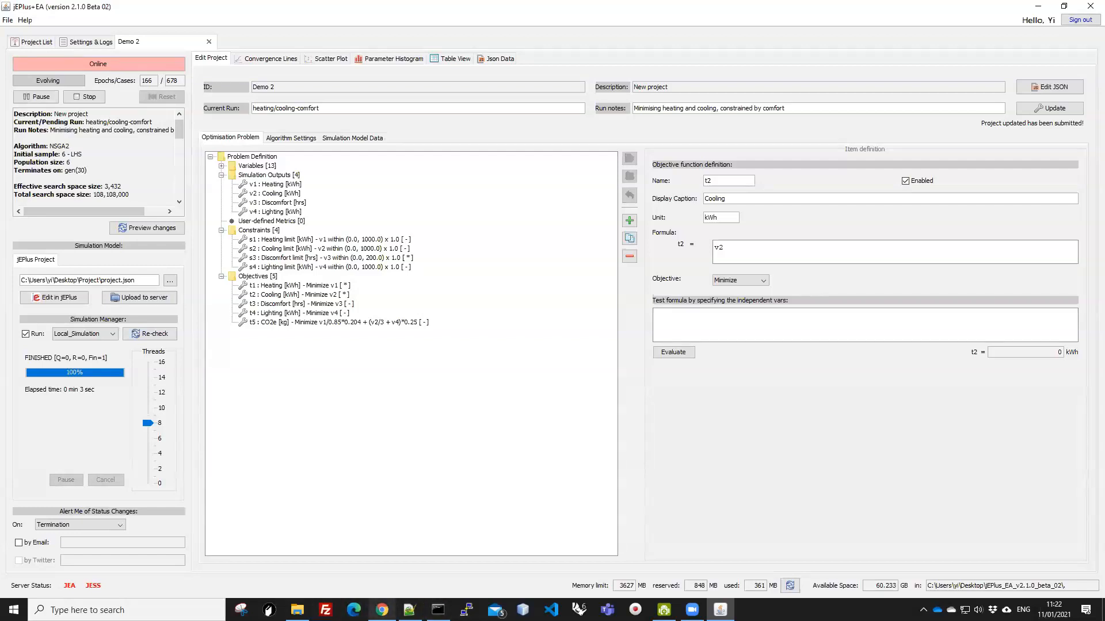
mouse_move(382, 610)
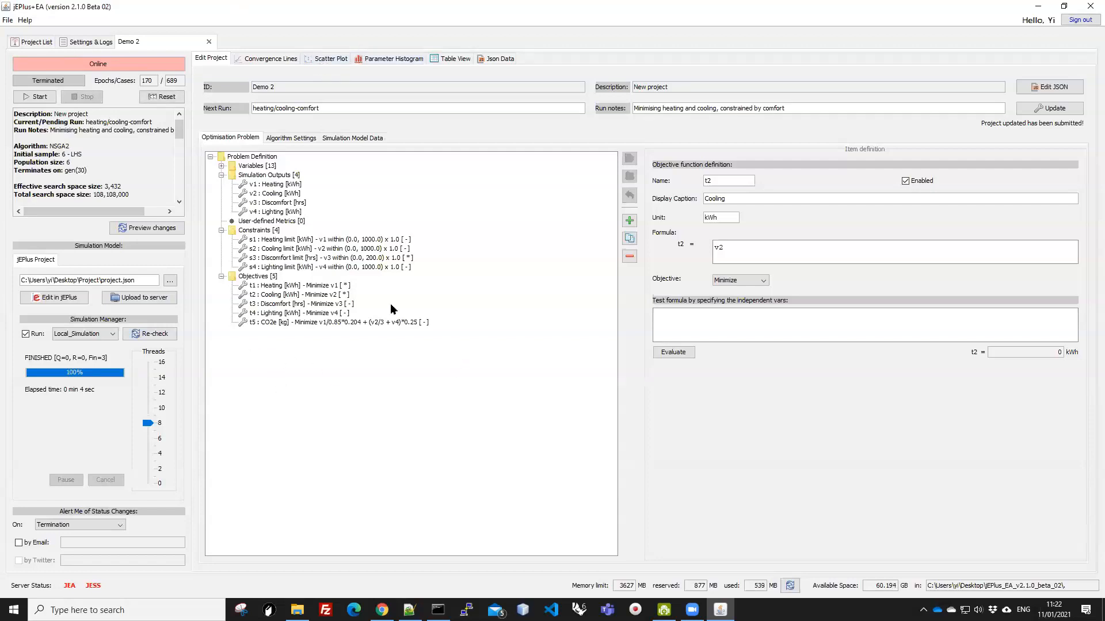
click(326, 60)
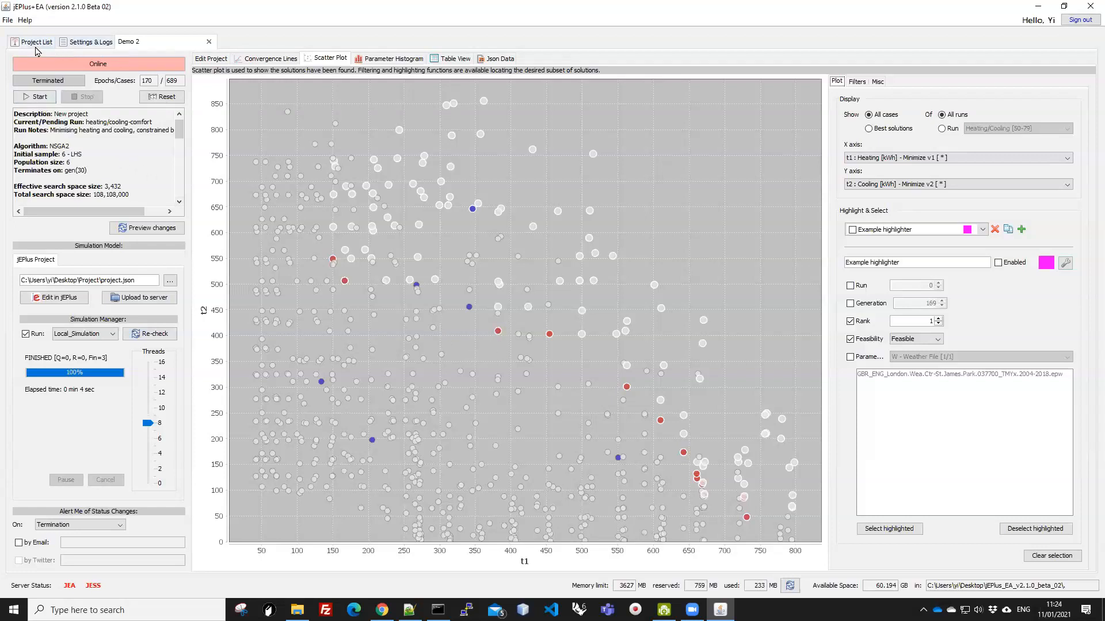
Step: Clear the subdomain limits of variables P3 Infiltration, P4 insulation and P5 Wall in the Demo 2 problem definition
click(210, 58)
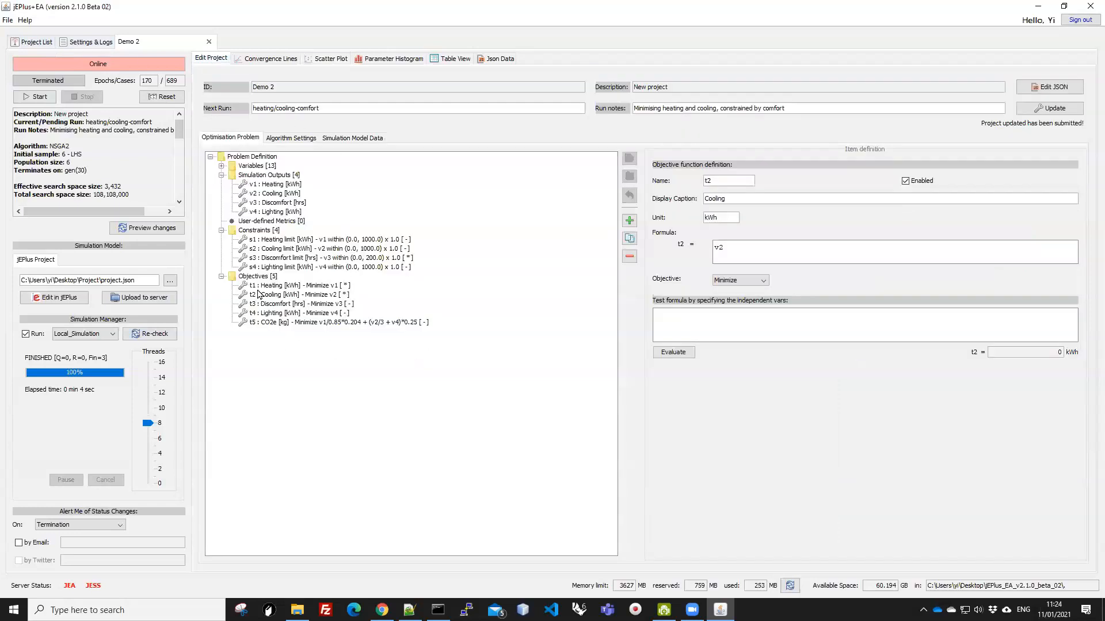
click(222, 167)
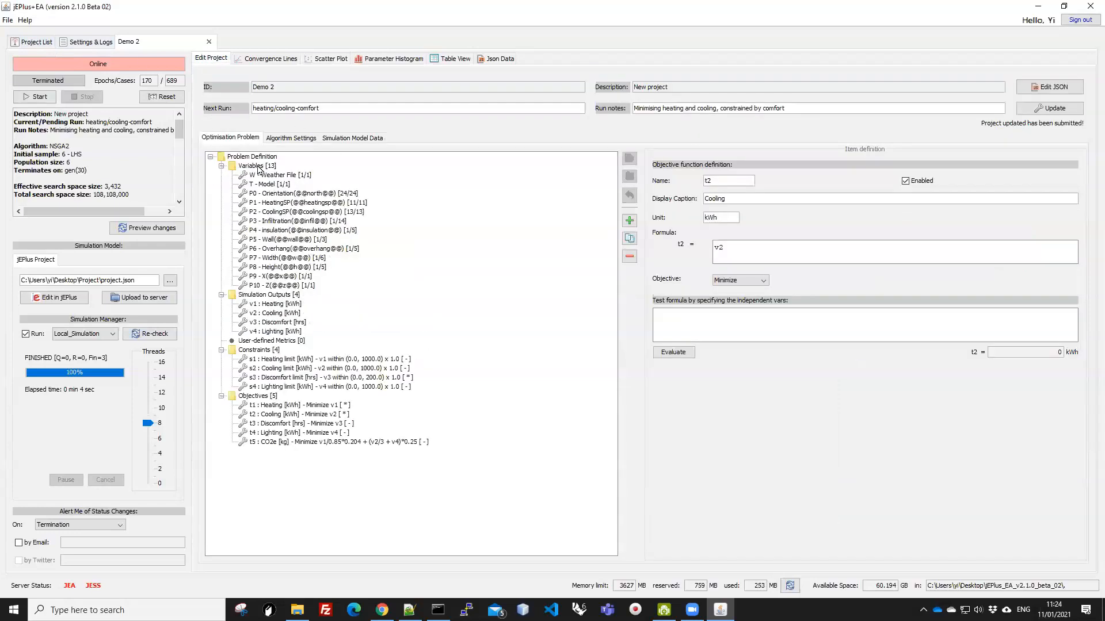
click(294, 222)
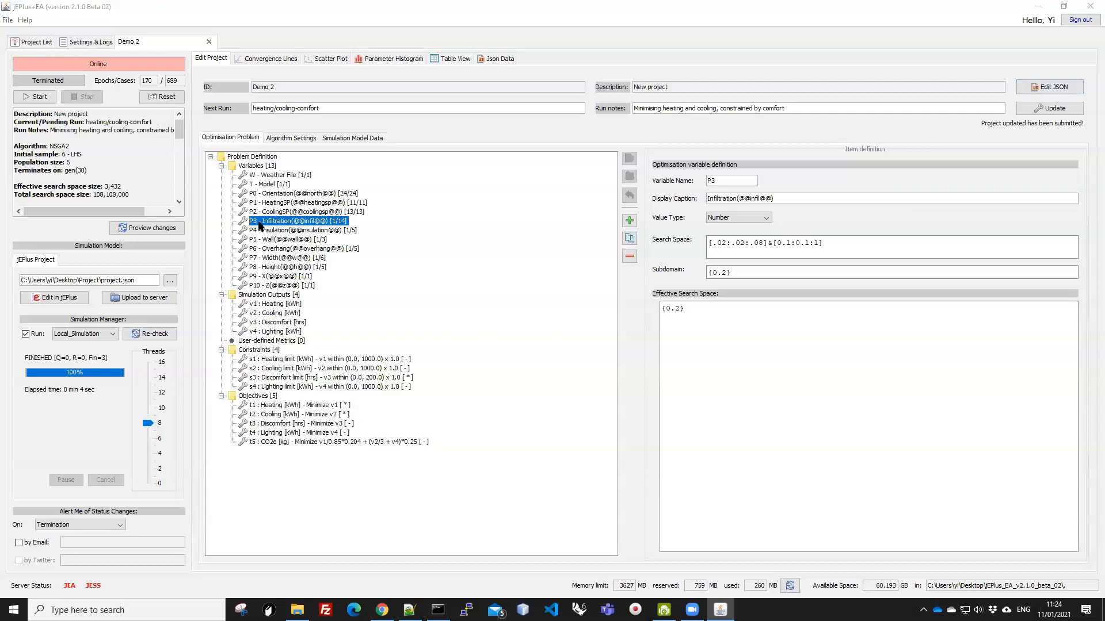
drag(740, 275, 685, 278)
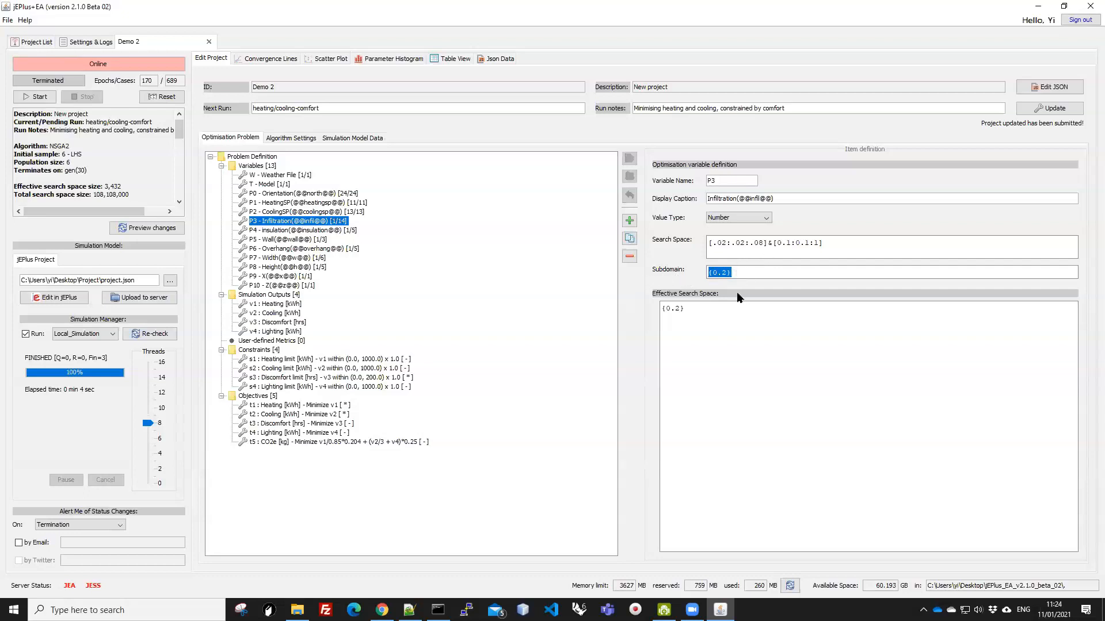
click(283, 232)
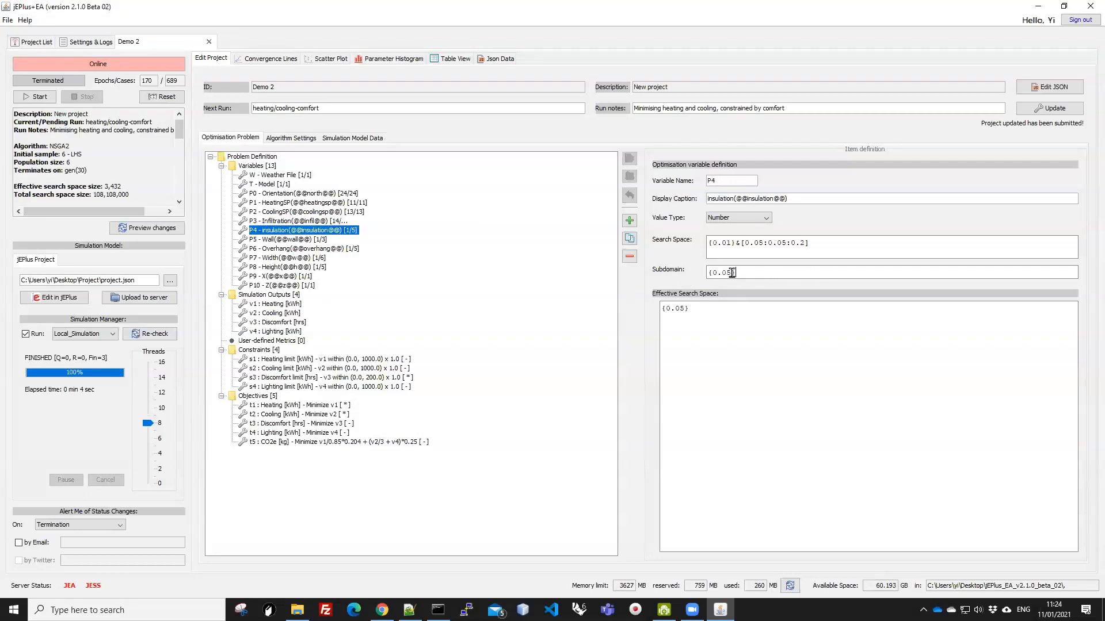
click(308, 239)
drag(755, 272, 652, 283)
key(Delete)
Step: Clear the subdomain limits of variables P6 Overhang, P7 Width and P8 Height, and check that P9 has none
click(311, 249)
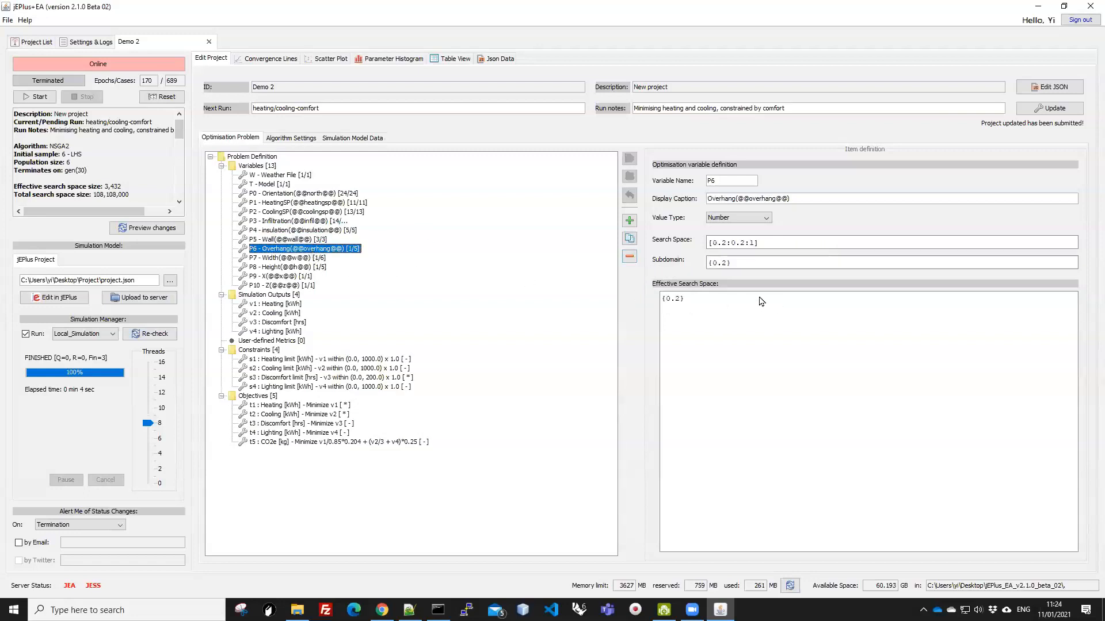
drag(738, 263, 707, 265)
key(Delete)
click(298, 259)
drag(765, 261, 653, 269)
key(Delete)
click(288, 268)
drag(744, 262, 660, 279)
key(Delete)
click(298, 277)
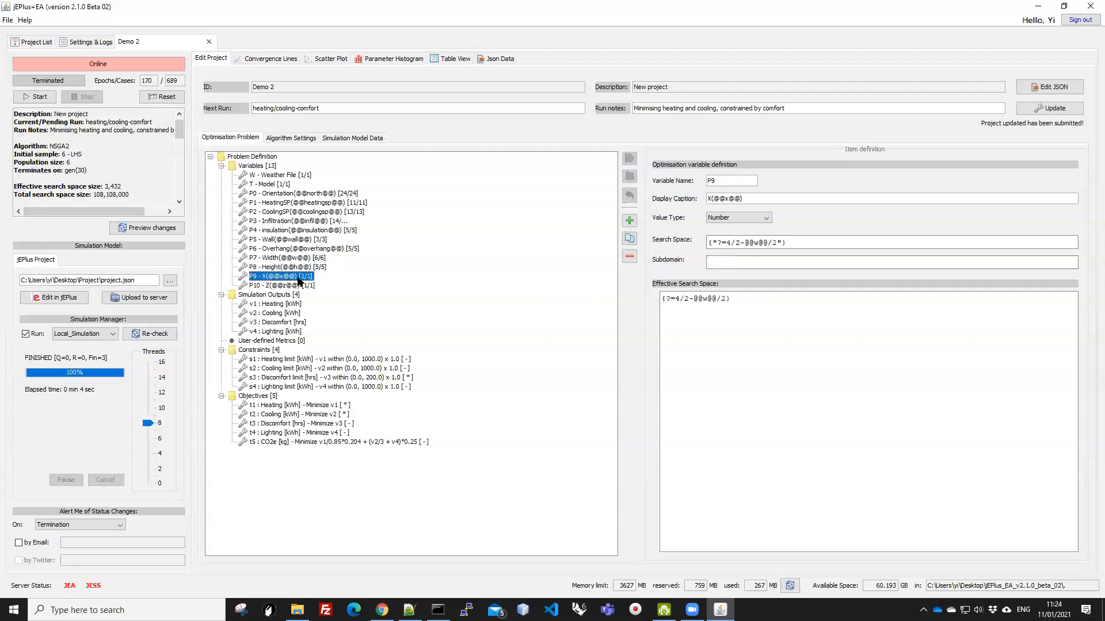
Step: Preview the changes, name the next run "heating/cooling-comfort Full", and add ", full seach space" to the run notes
click(147, 228)
click(797, 108)
Step: Set the initial sample size and new solutions per generation to 20, max generations to 100, and simulation threads to 12
click(291, 139)
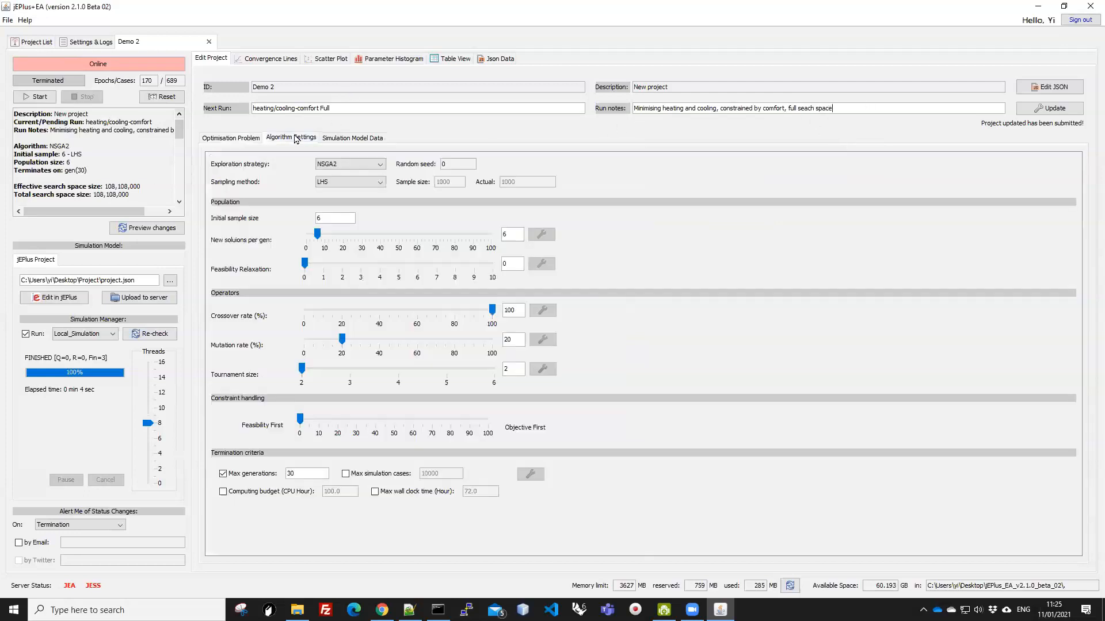
click(332, 220)
click(320, 238)
drag(320, 238, 346, 238)
double_click(325, 217)
double_click(292, 472)
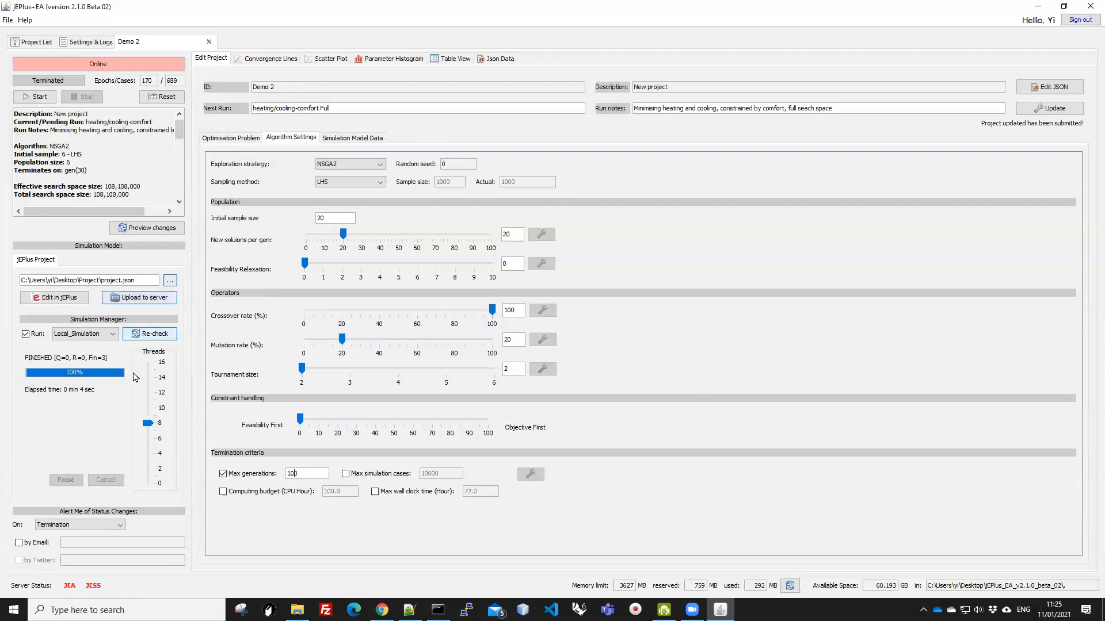
drag(148, 424, 150, 397)
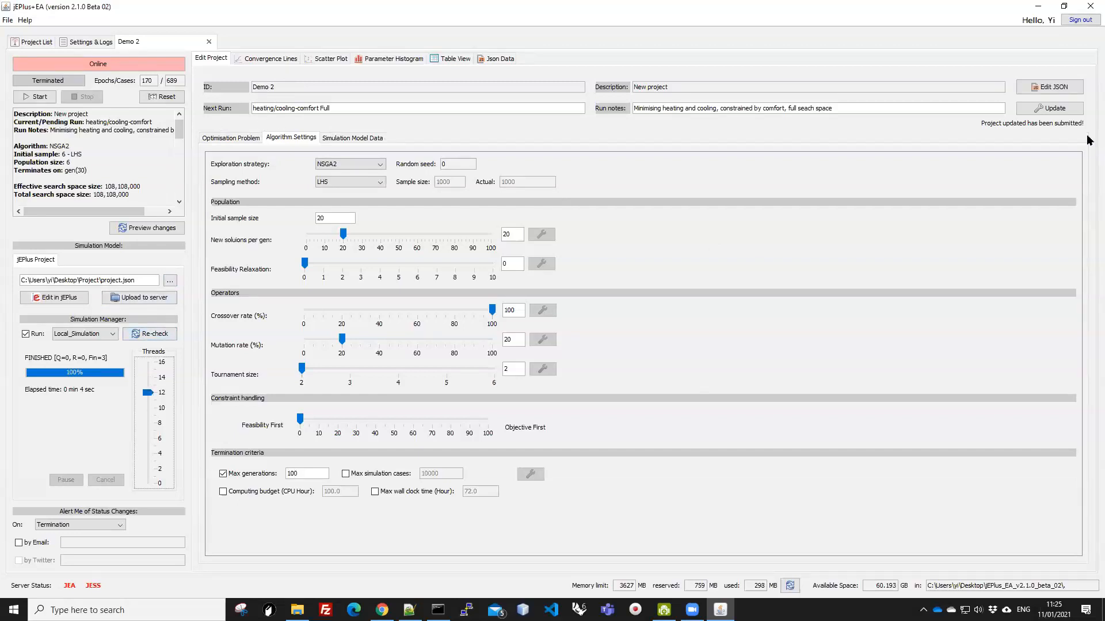
Step: Apply the updated settings, start the heating/cooling-comfort Full run, and show its solutions on the scatter plot
click(1053, 109)
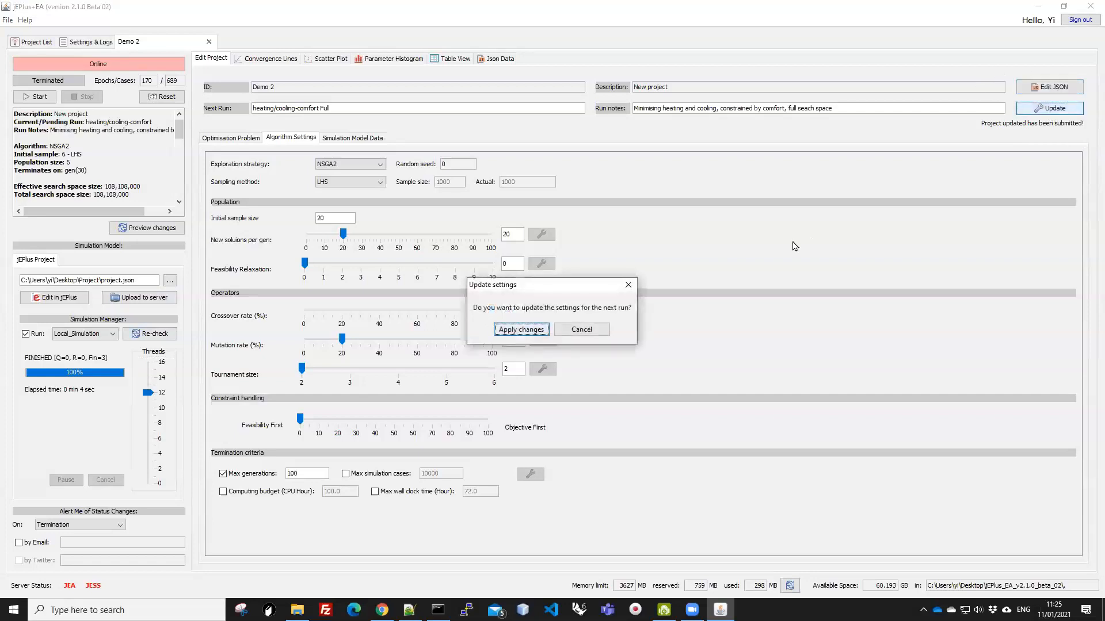
click(526, 327)
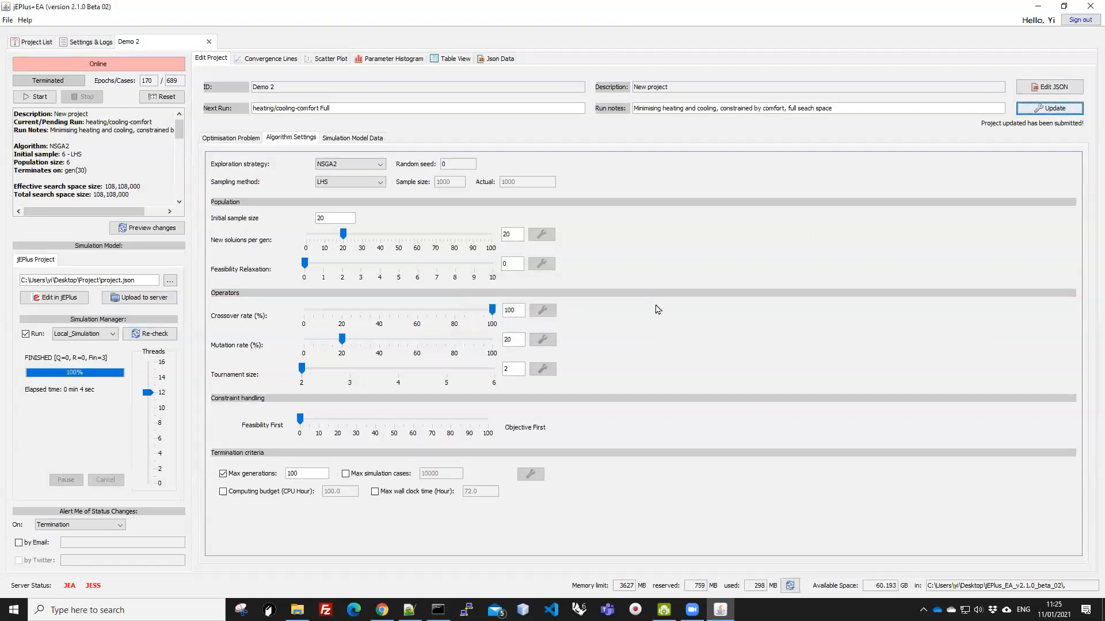
click(37, 98)
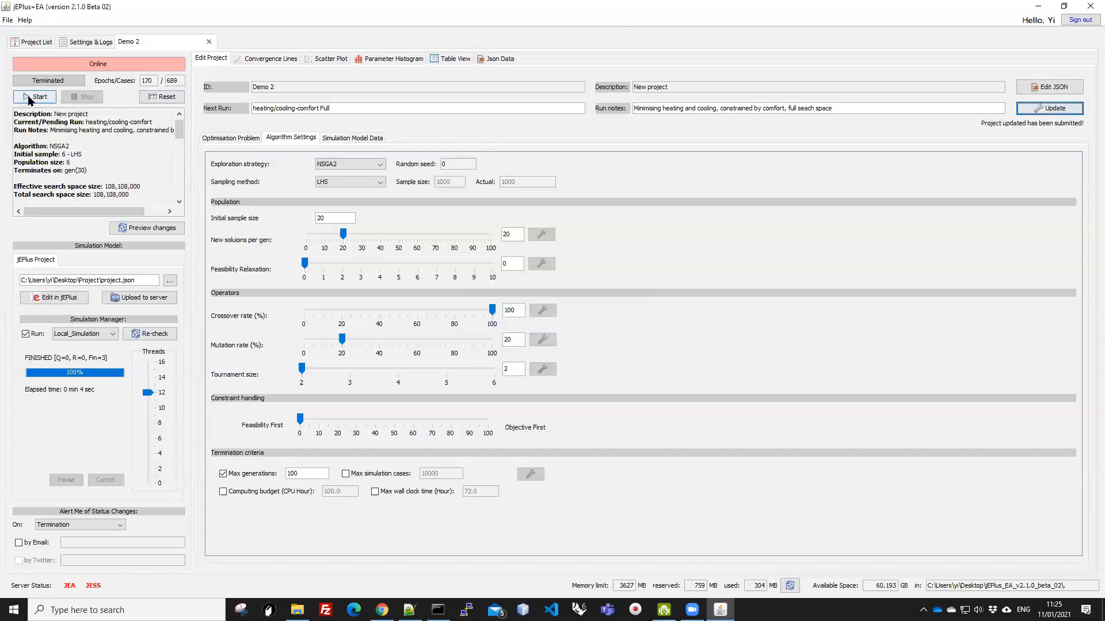
click(331, 59)
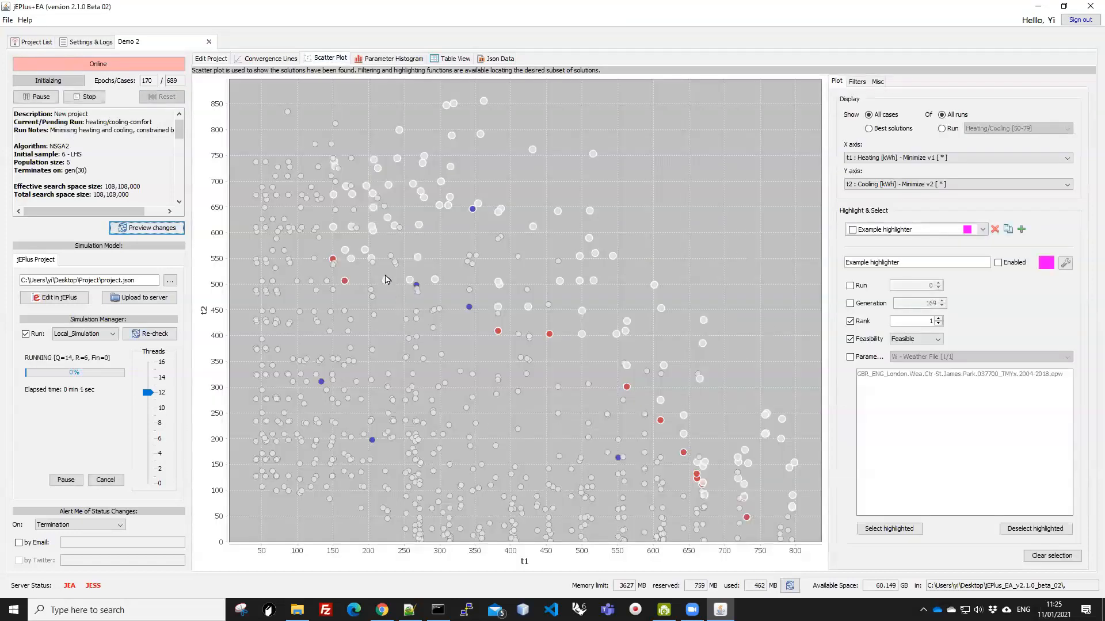